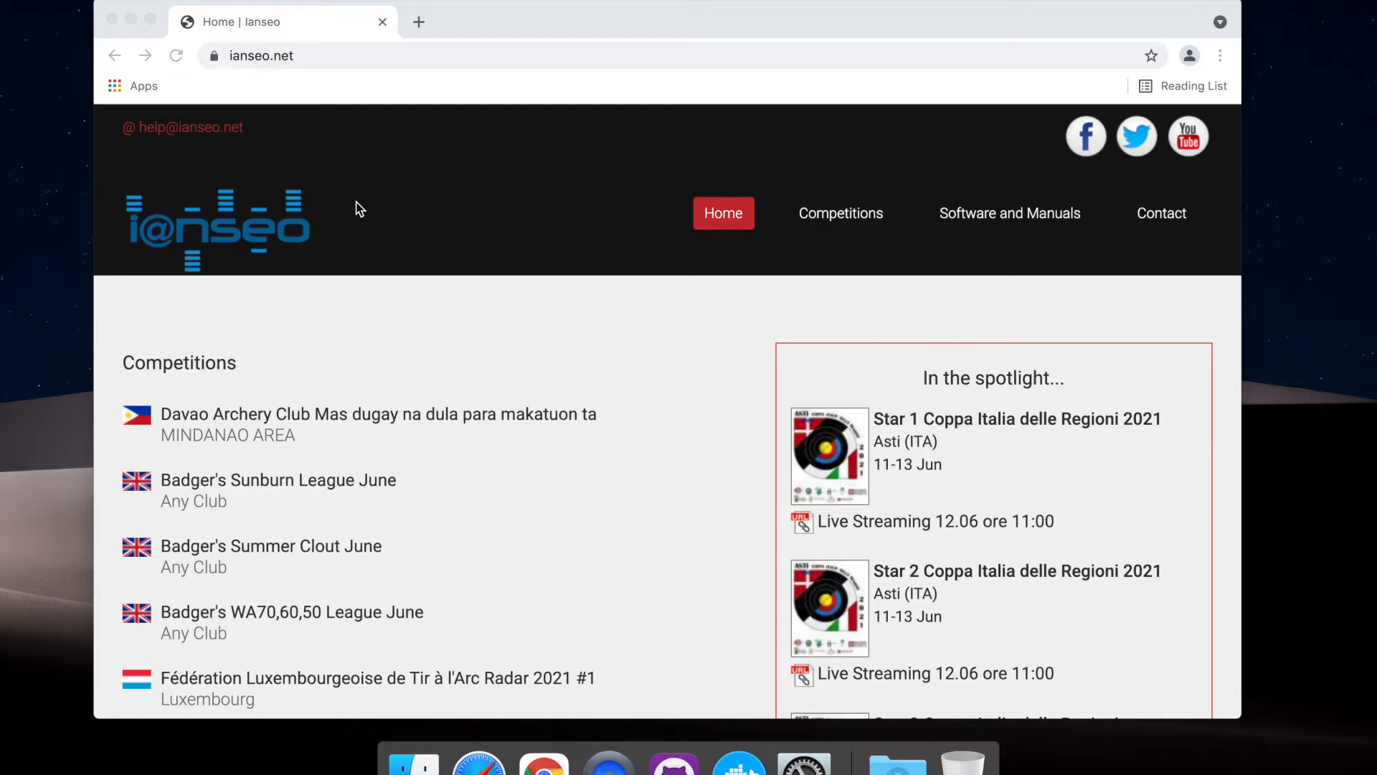
Open the Software and Manuals page on ianseo.net, dismiss the ad, and review the XAMPP version note and installer list
left_click(320, 57)
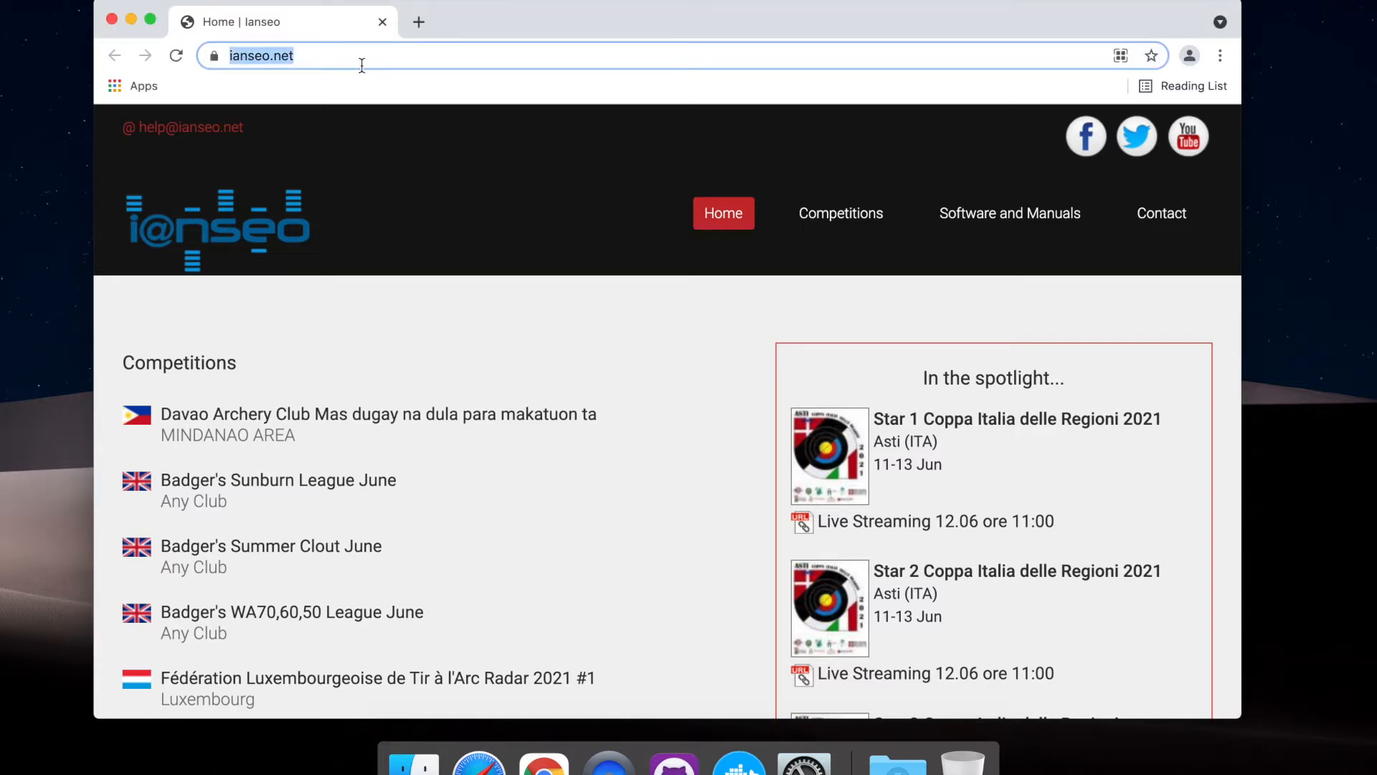
left_click(983, 216)
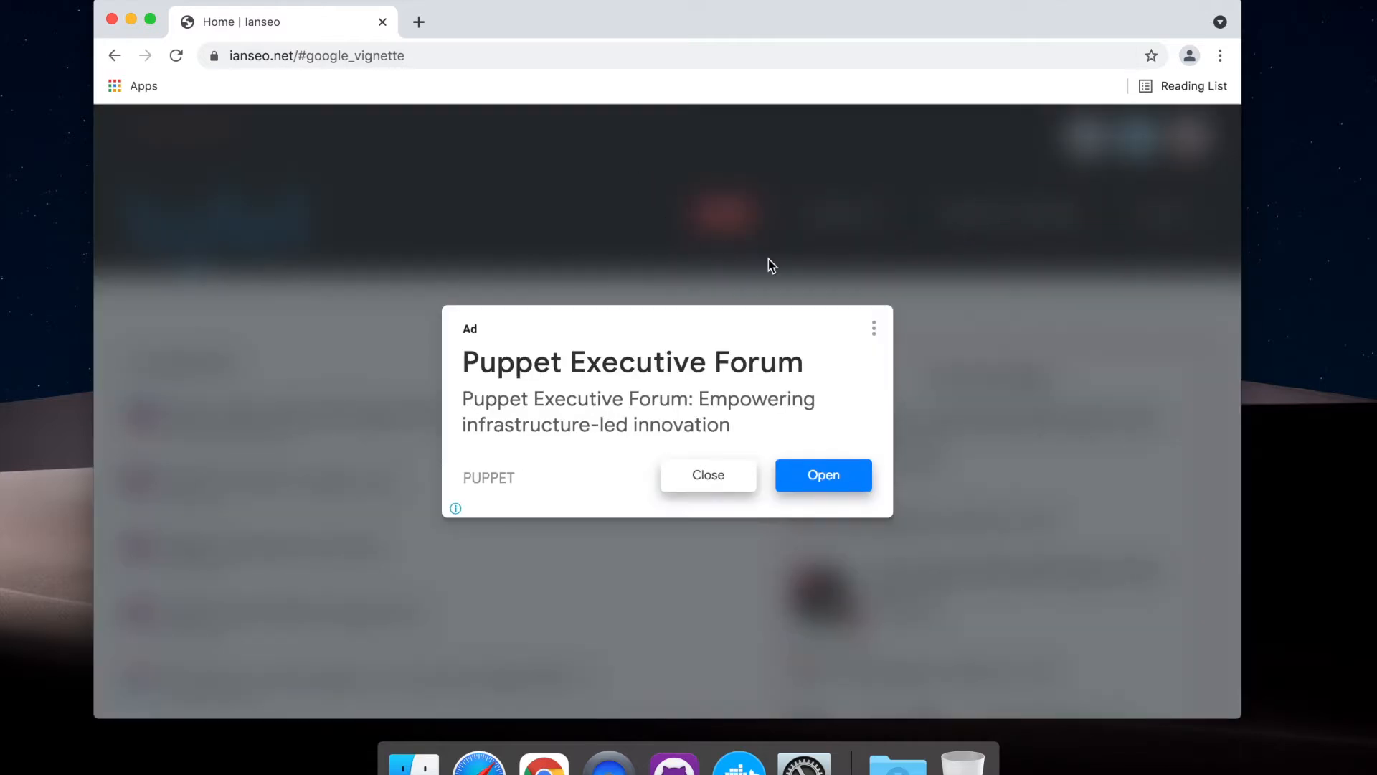
left_click(709, 475)
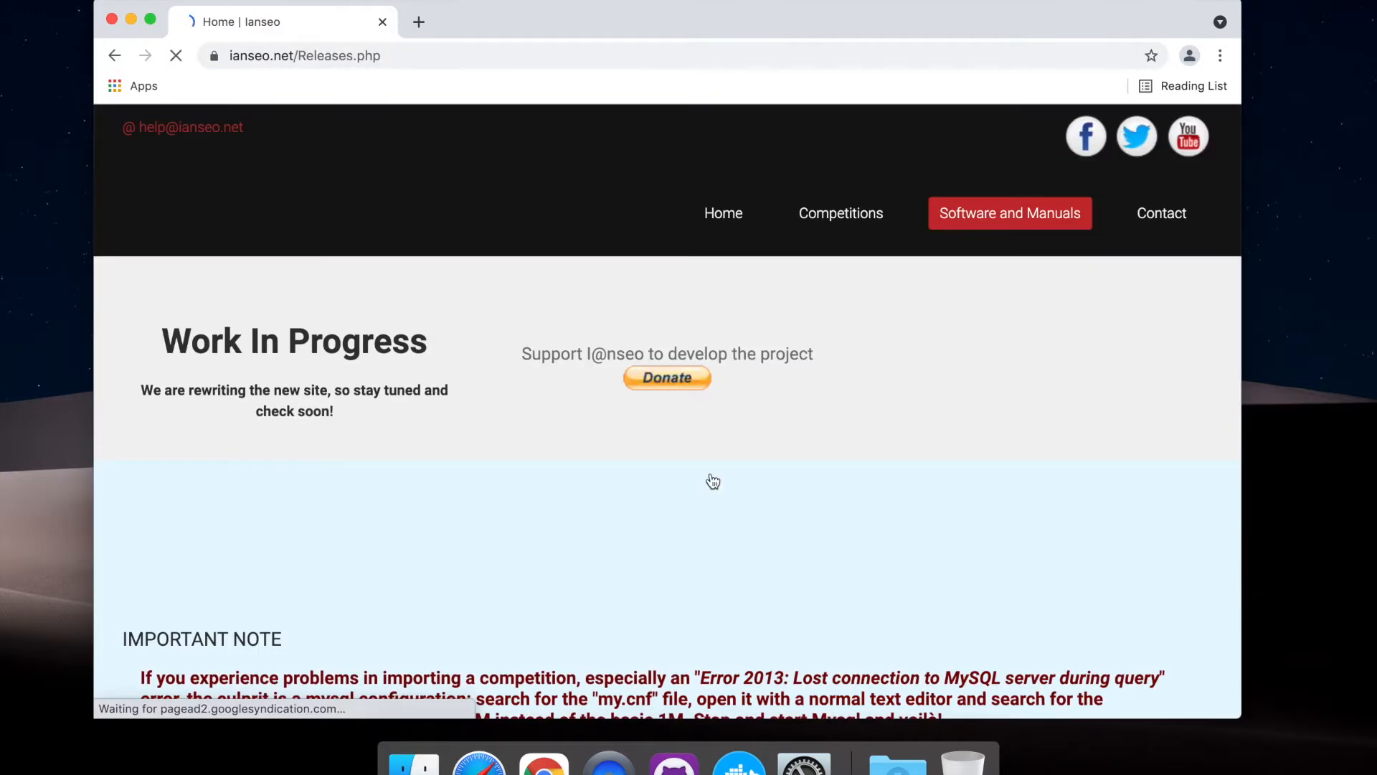
scroll(637, 450, "down", 4)
scroll(638, 456, "down", 8)
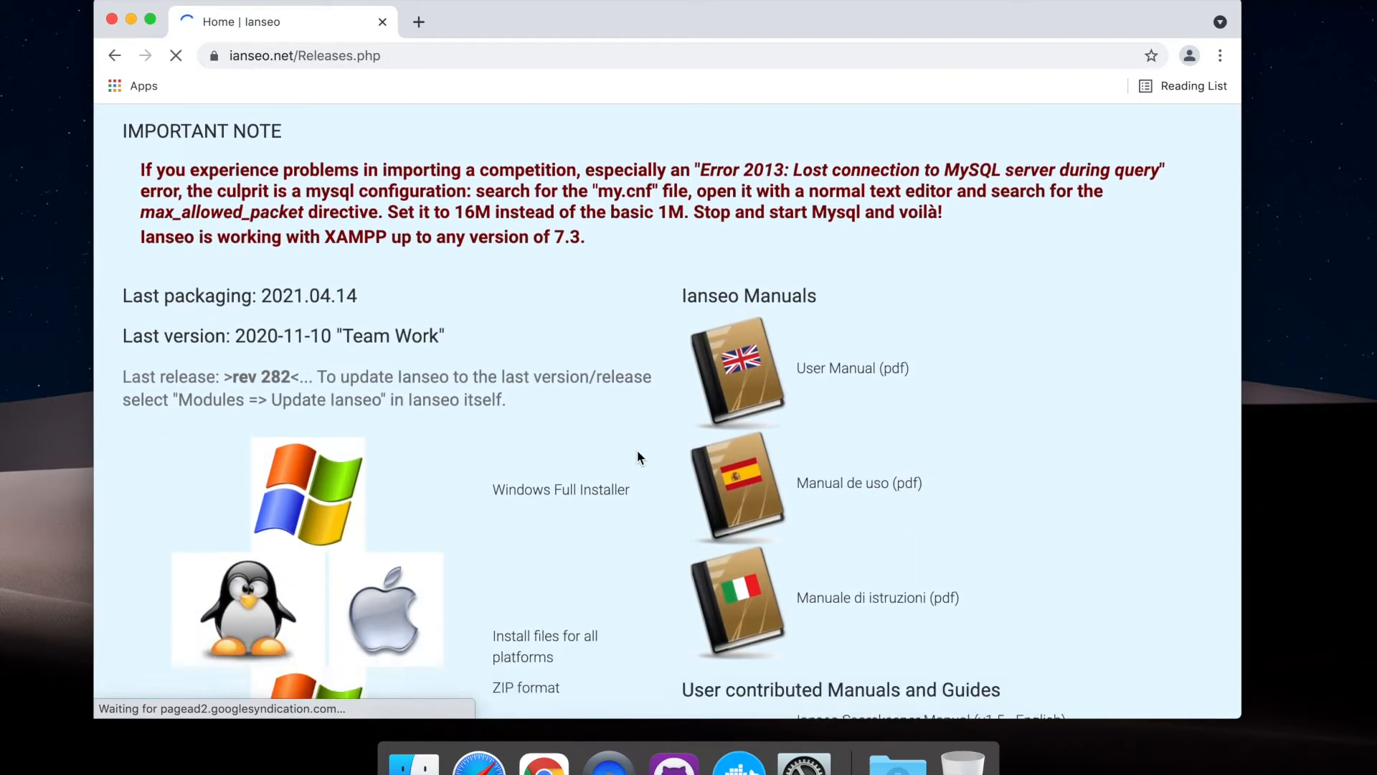
scroll(637, 450, "up", 2)
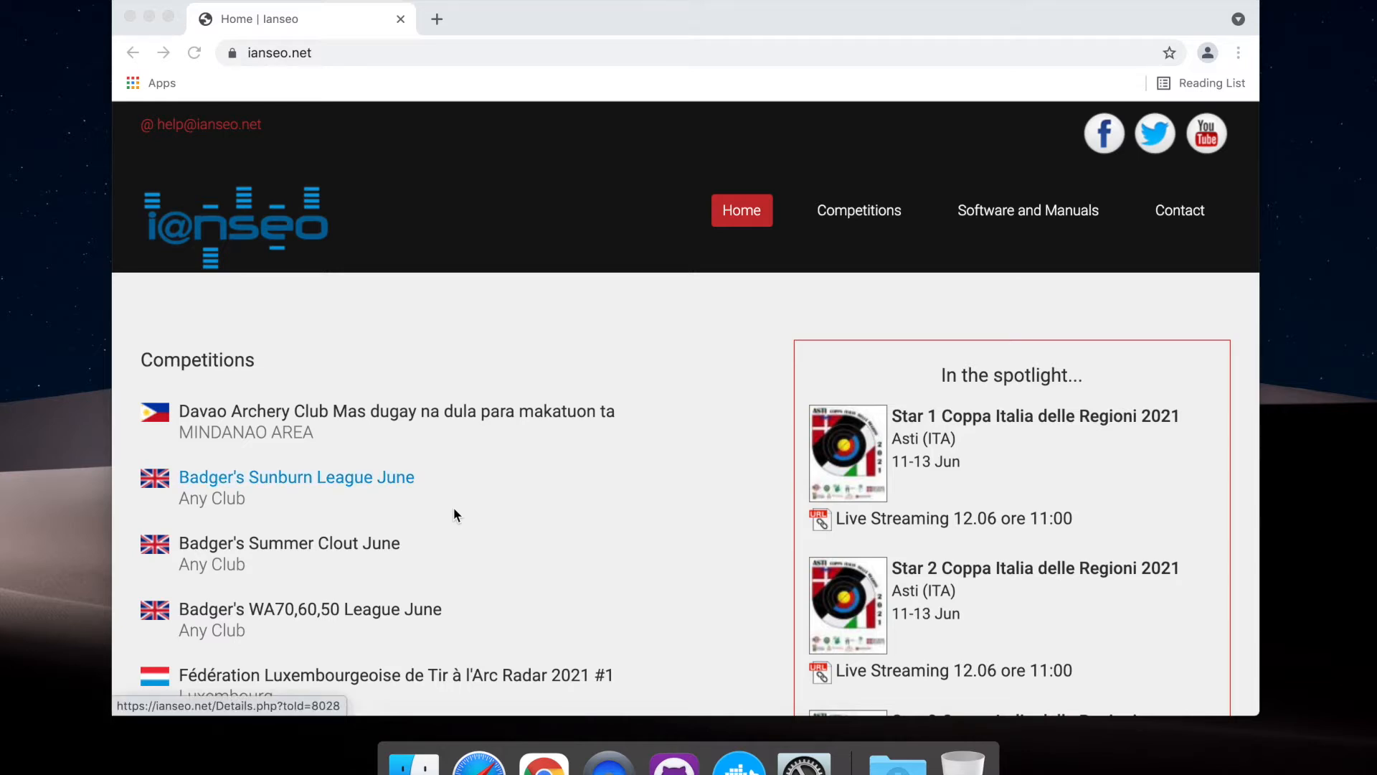
Search the web for "xampp" in a new tab and open the Apache Friends XAMPP site
left_click(437, 19)
type("xampp")
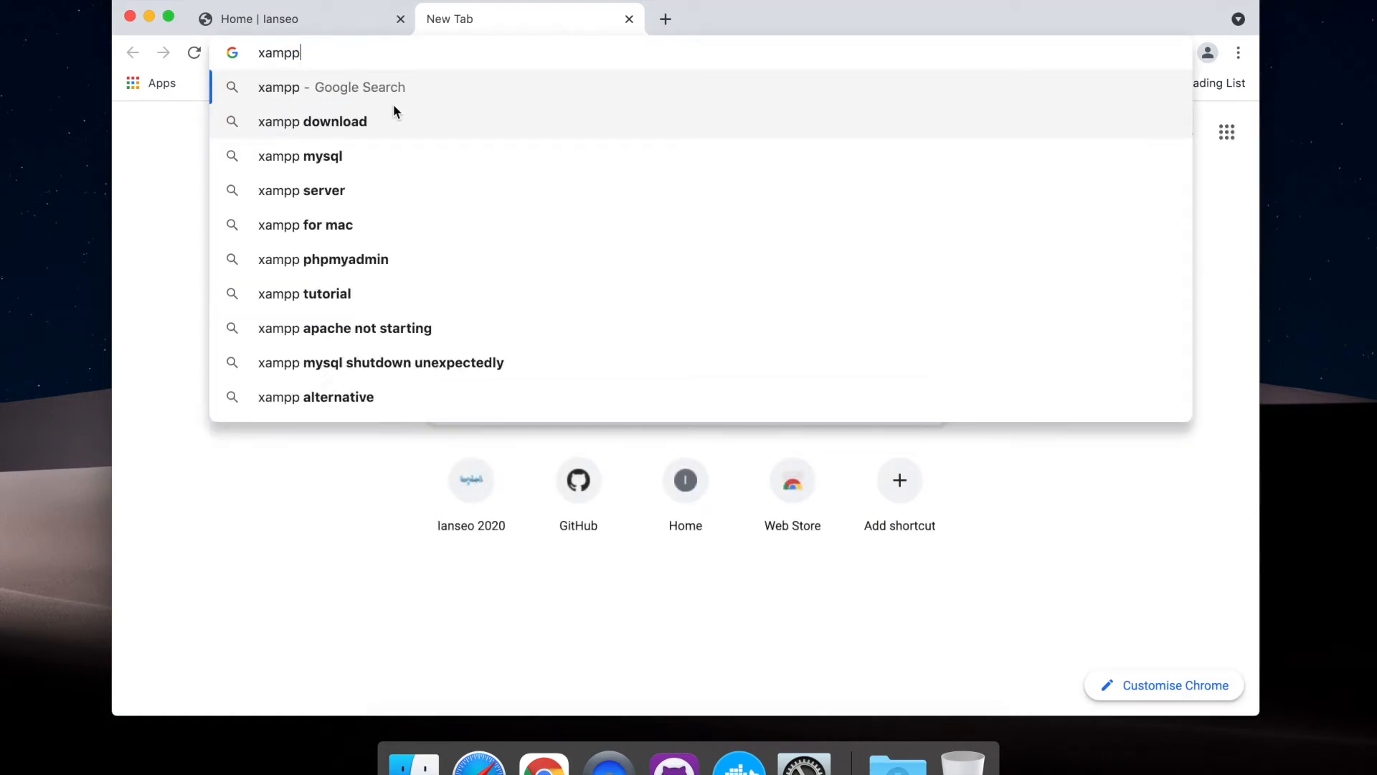
key("Return")
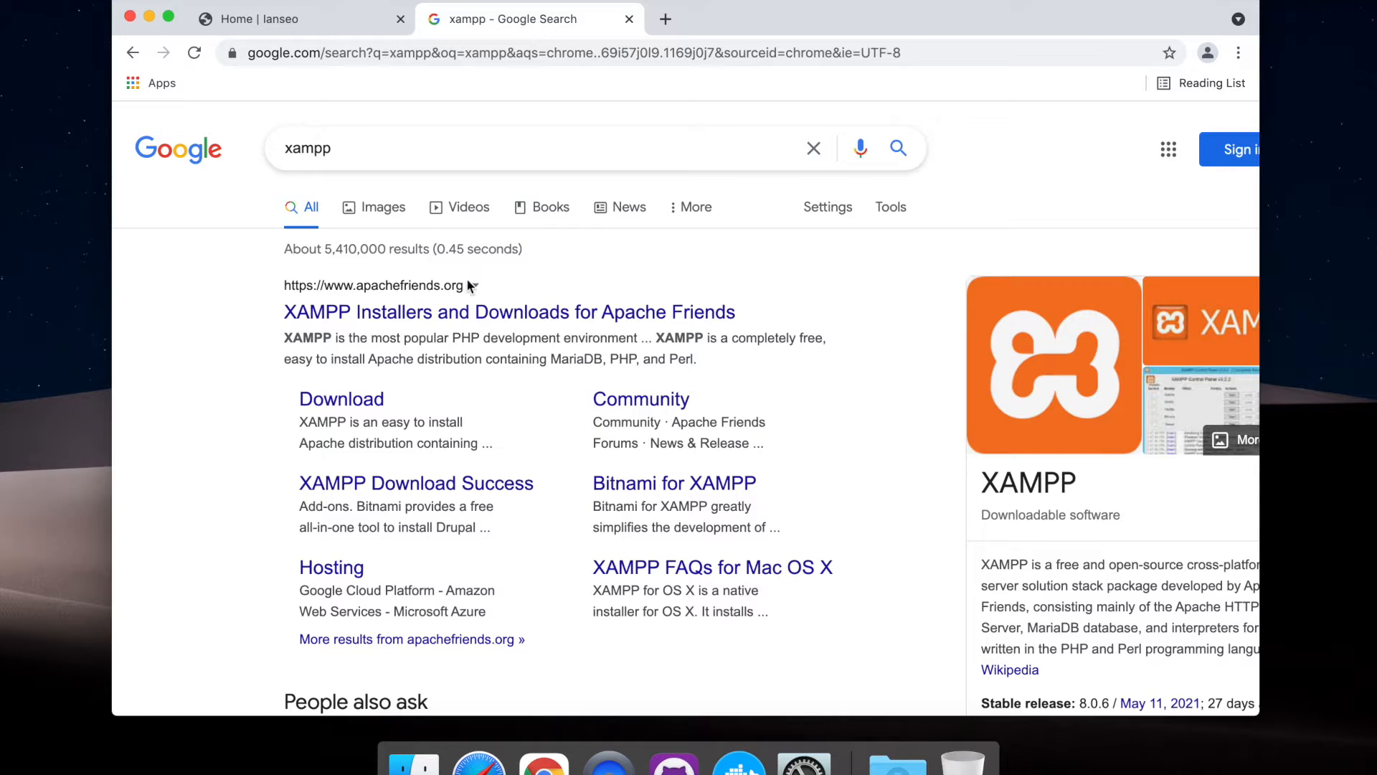
left_click(414, 316)
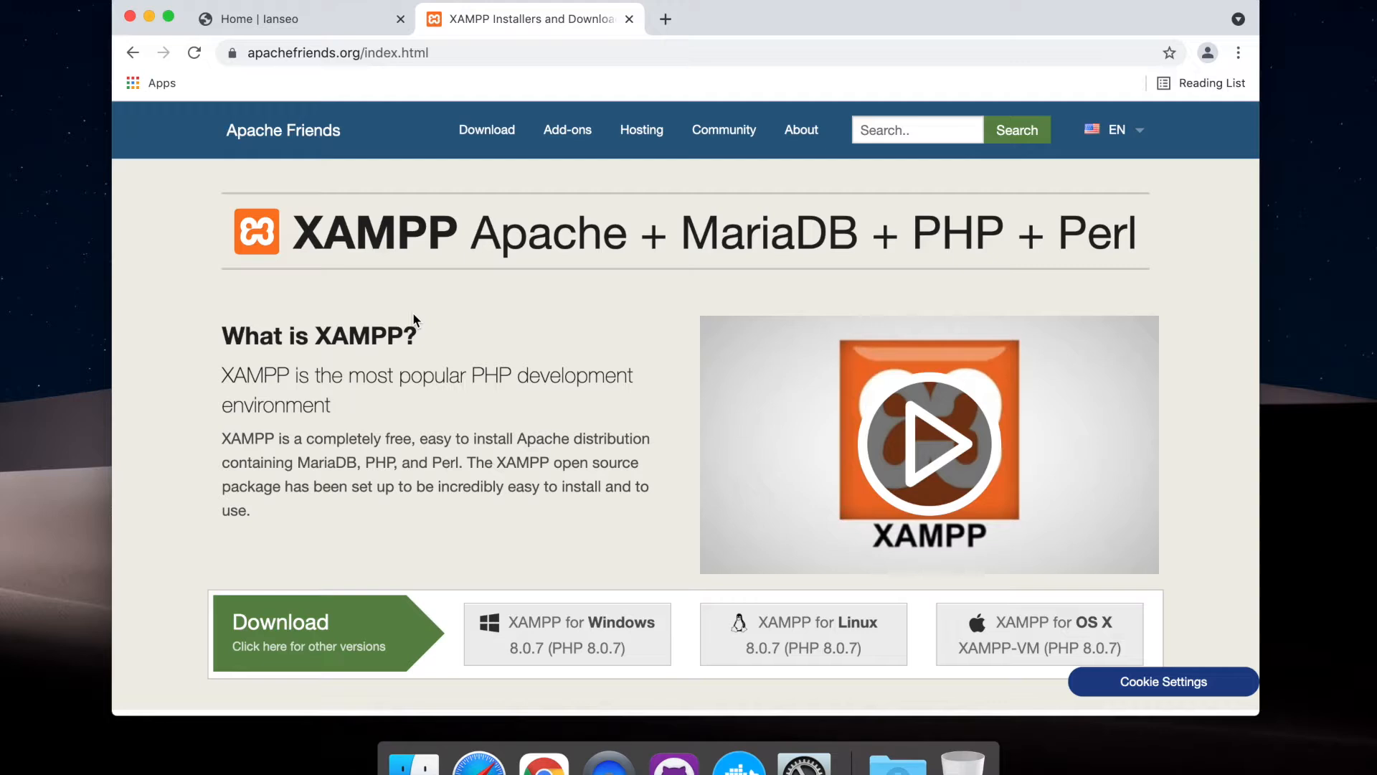
Download the 64-bit XAMPP for OS X installer, version 7.4.20 / PHP 7.4.20, from the site's download page
left_click(287, 648)
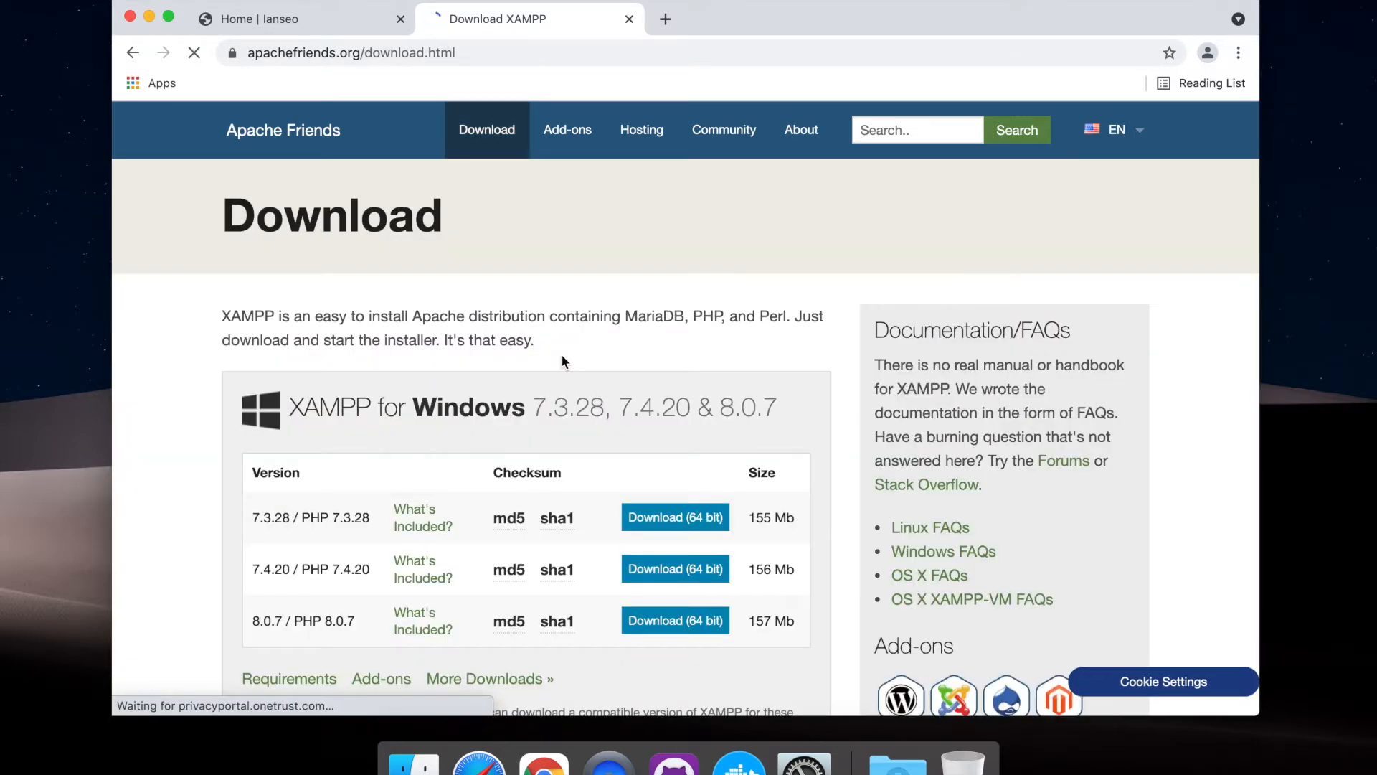
scroll(561, 355, "down", 5)
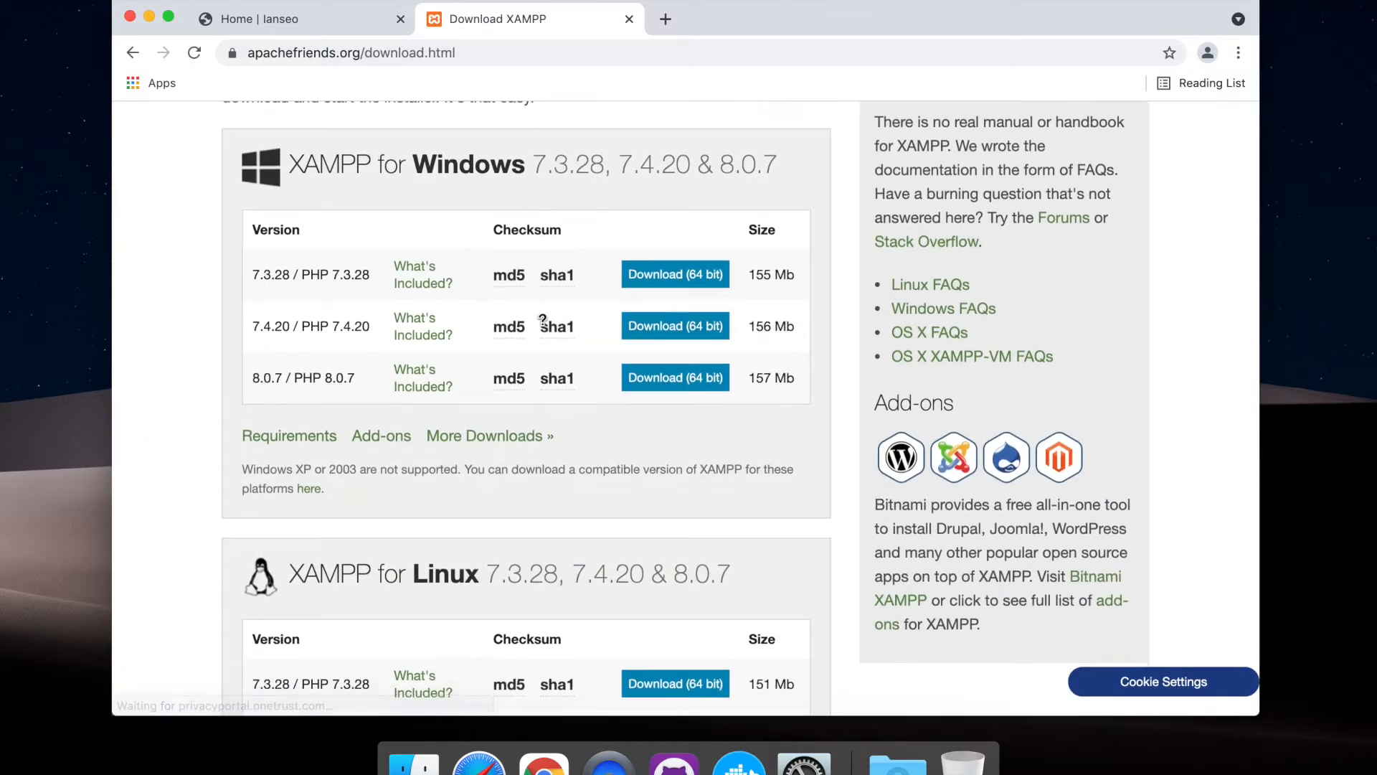
scroll(441, 351, "down", 10)
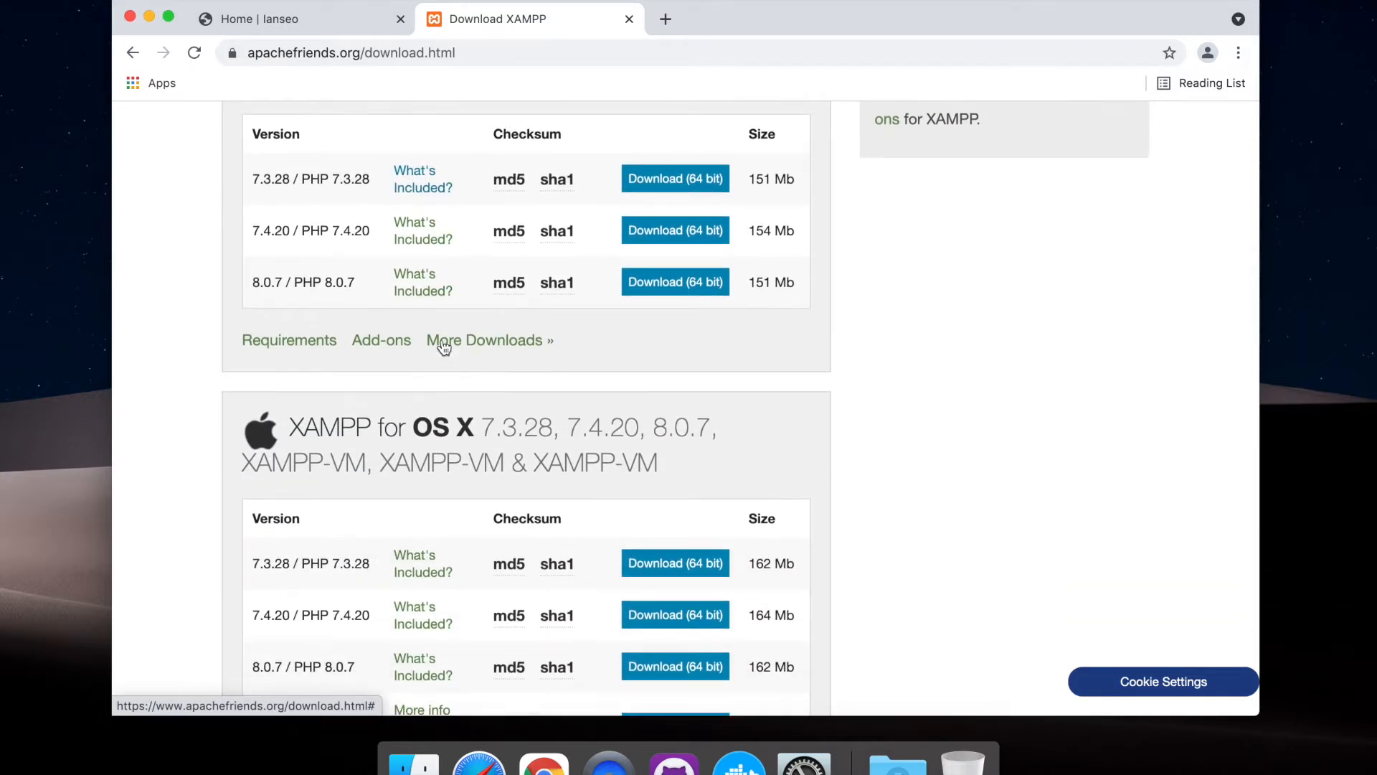
scroll(440, 352, "down", 5)
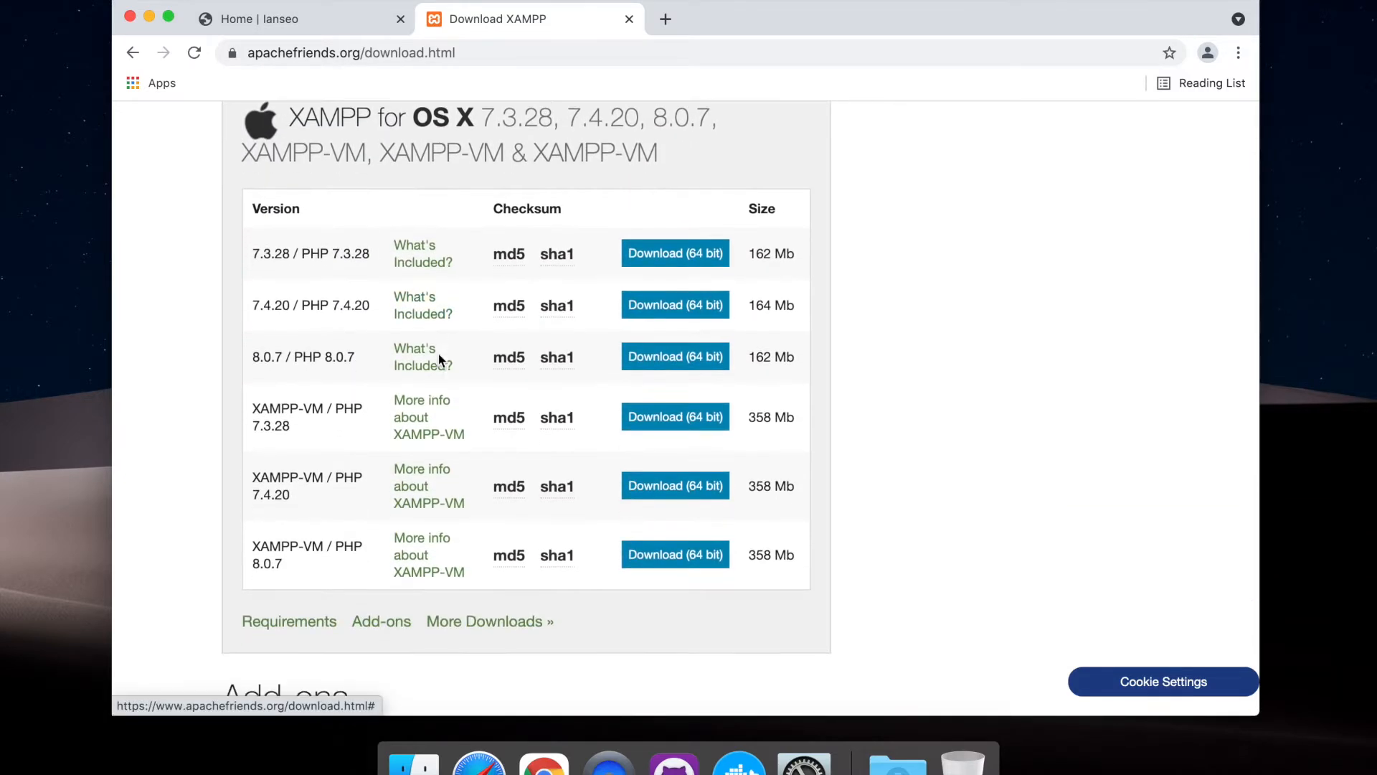
scroll(440, 360, "up", 1)
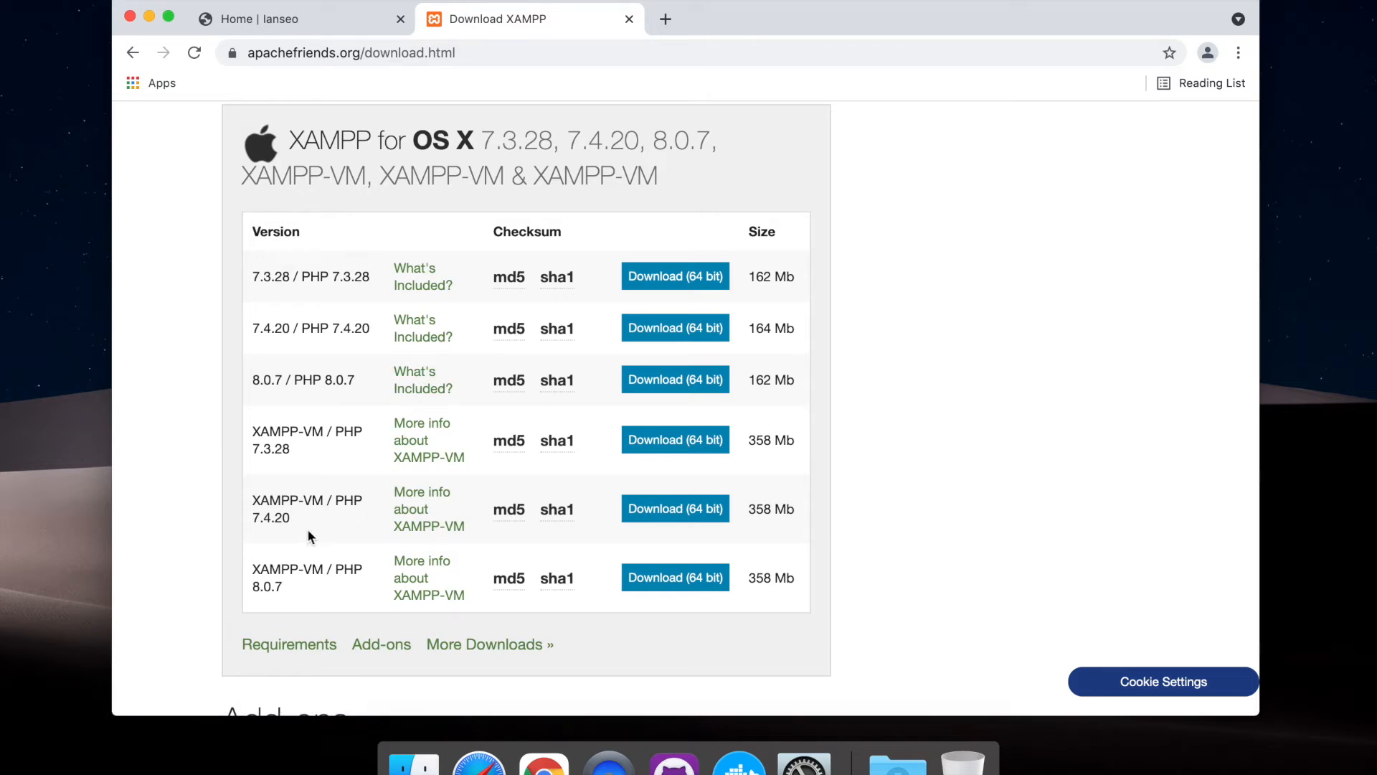
left_click_drag(250, 329, 369, 333)
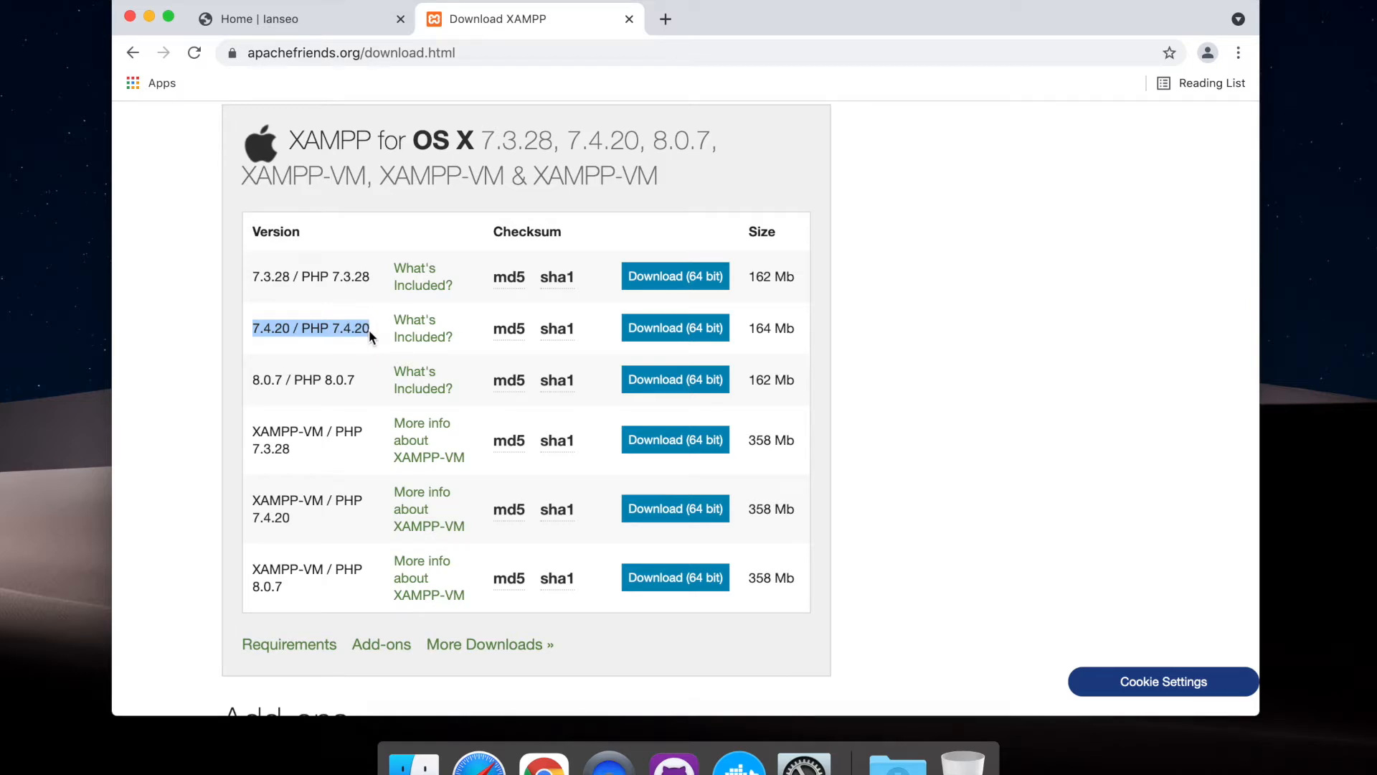
left_click(663, 334)
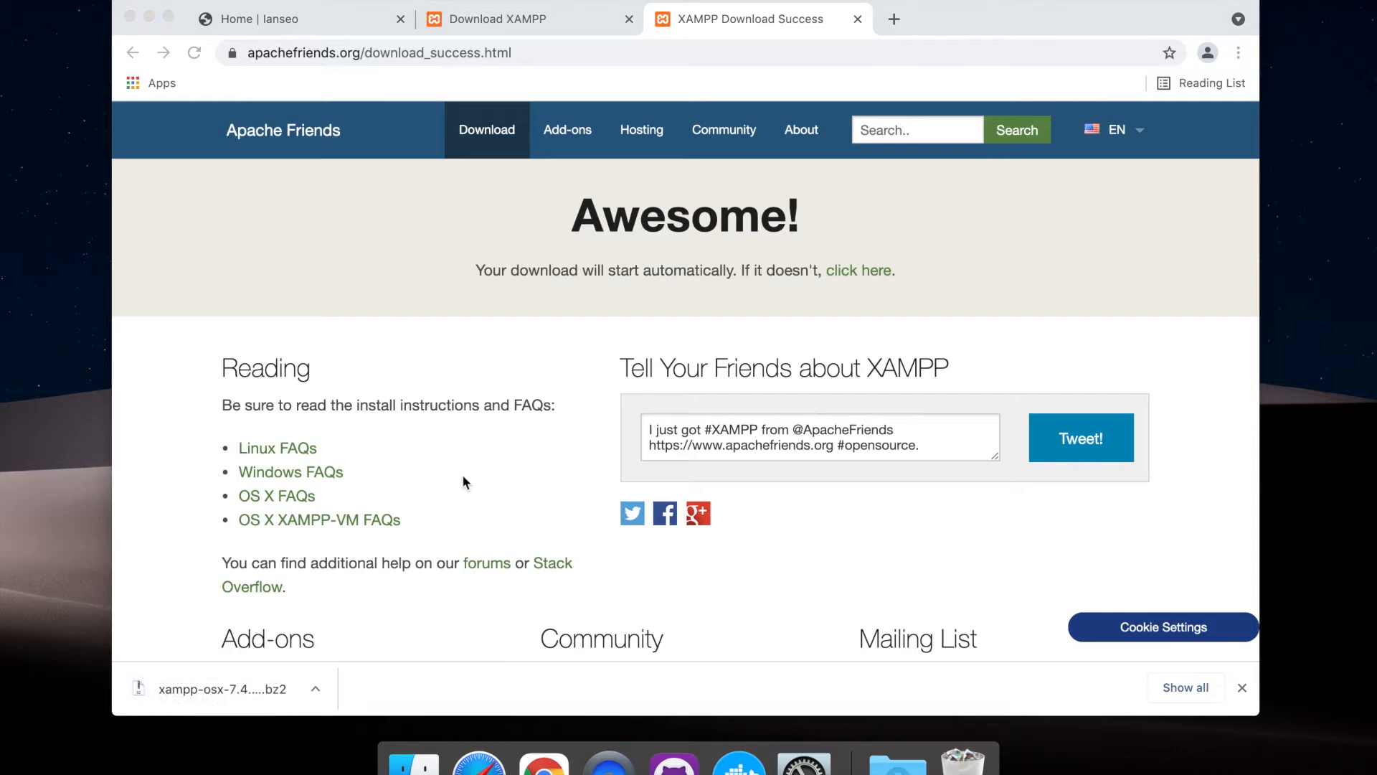
Show the downloaded XAMPP installer in Finder and widen the Name column to reveal the full file name
left_click(321, 687)
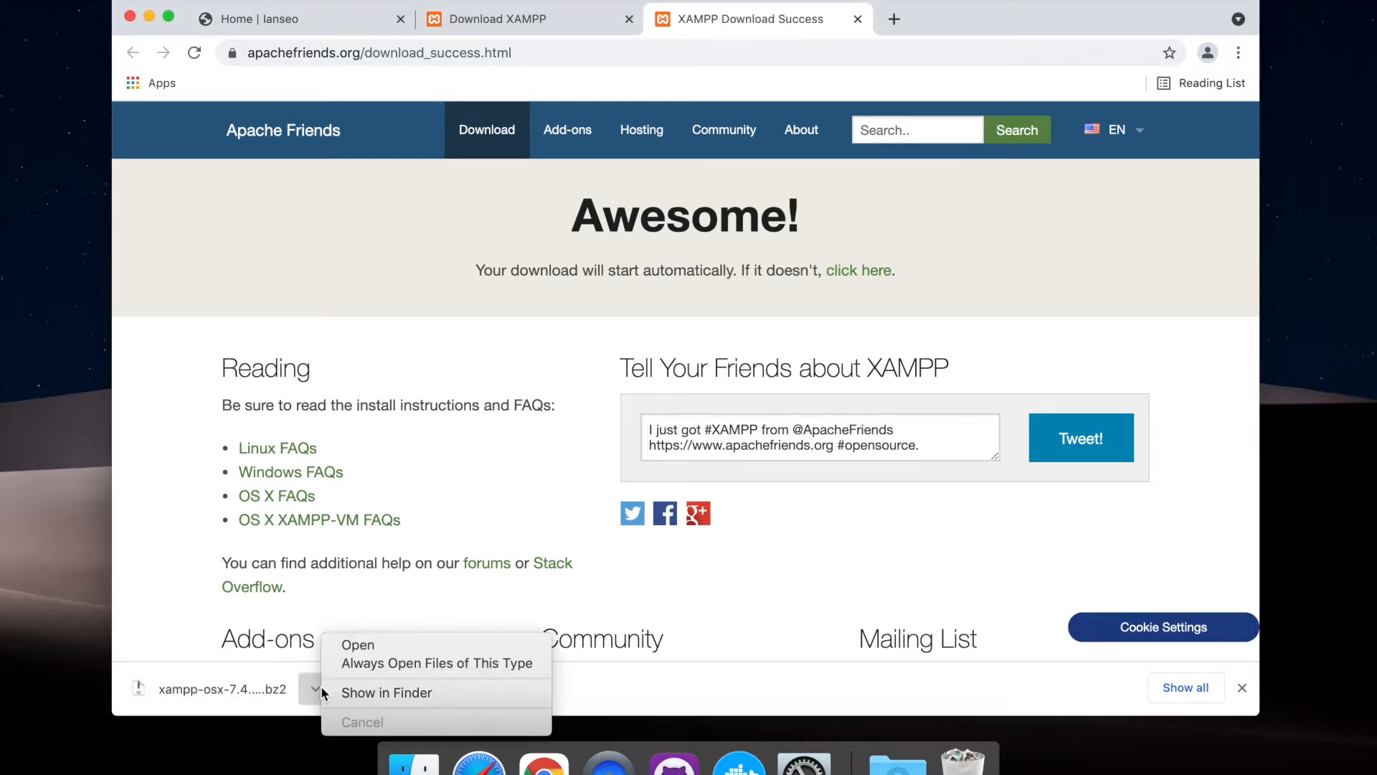
left_click(370, 690)
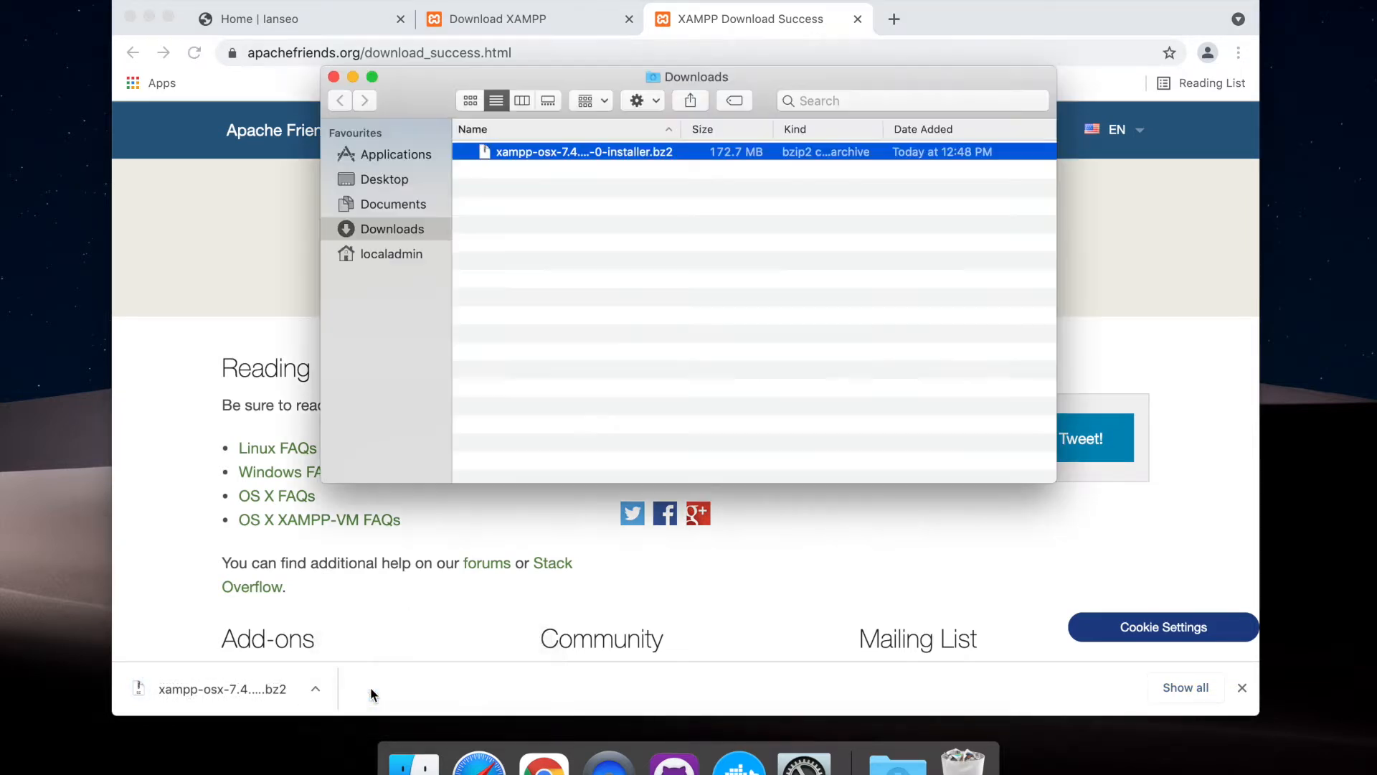
left_click(610, 270)
left_click_drag(681, 128, 811, 129)
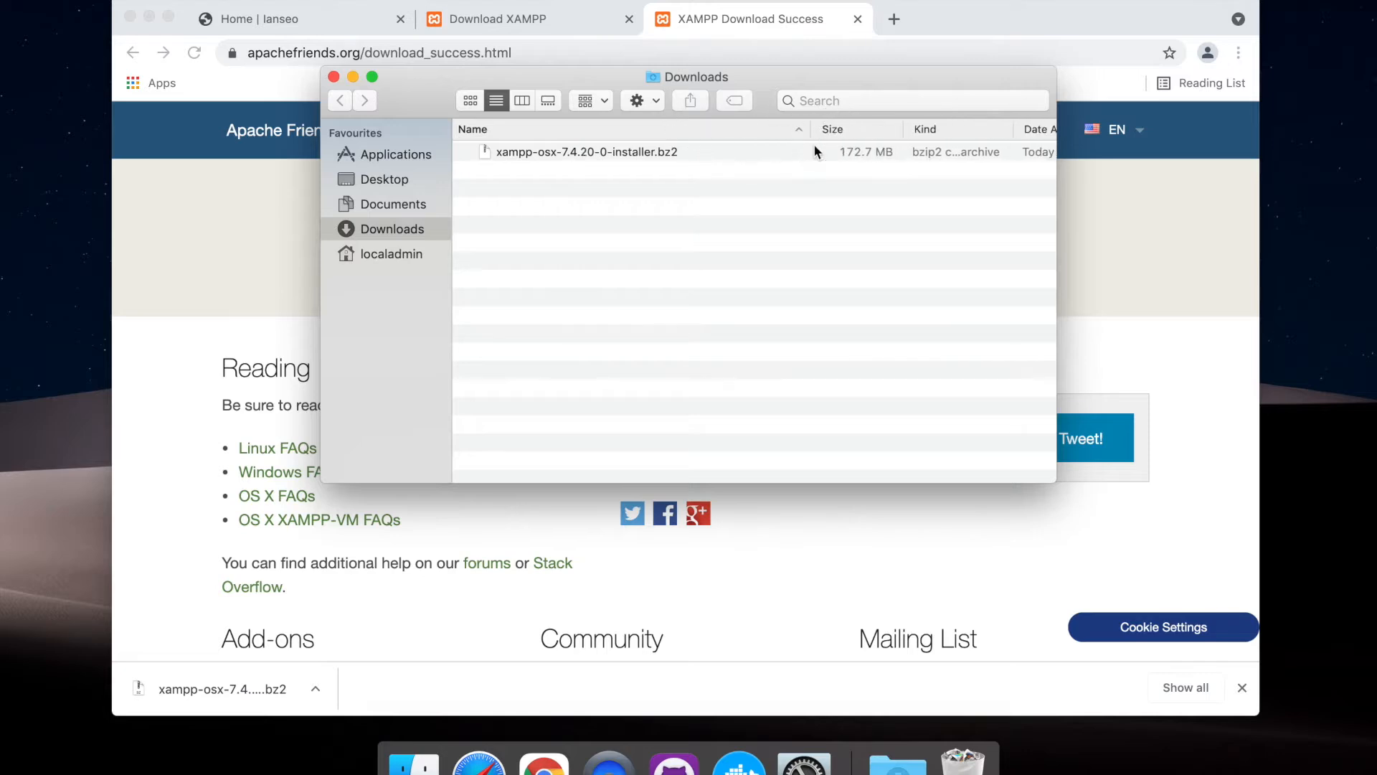
left_click(580, 157)
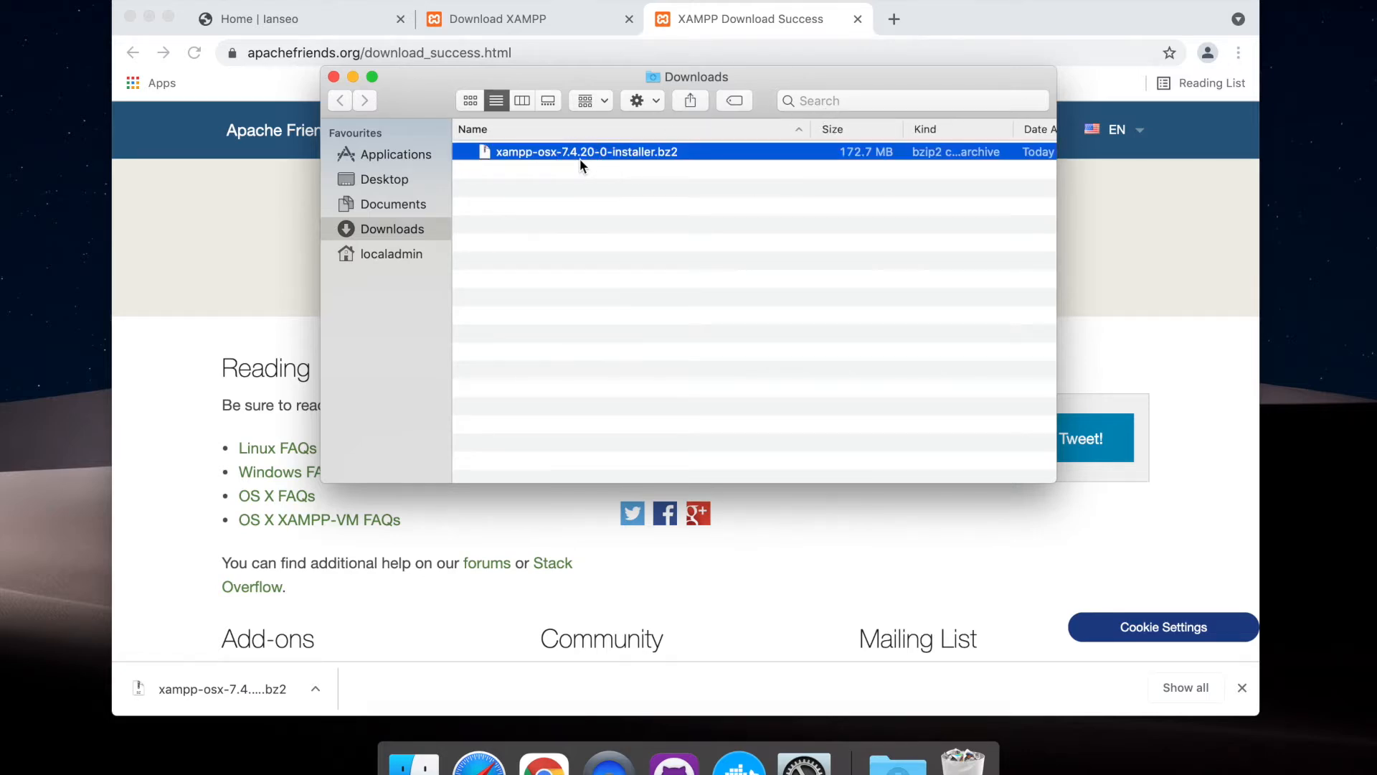
key("Return")
left_click(672, 152)
left_click_drag(658, 153, 692, 153)
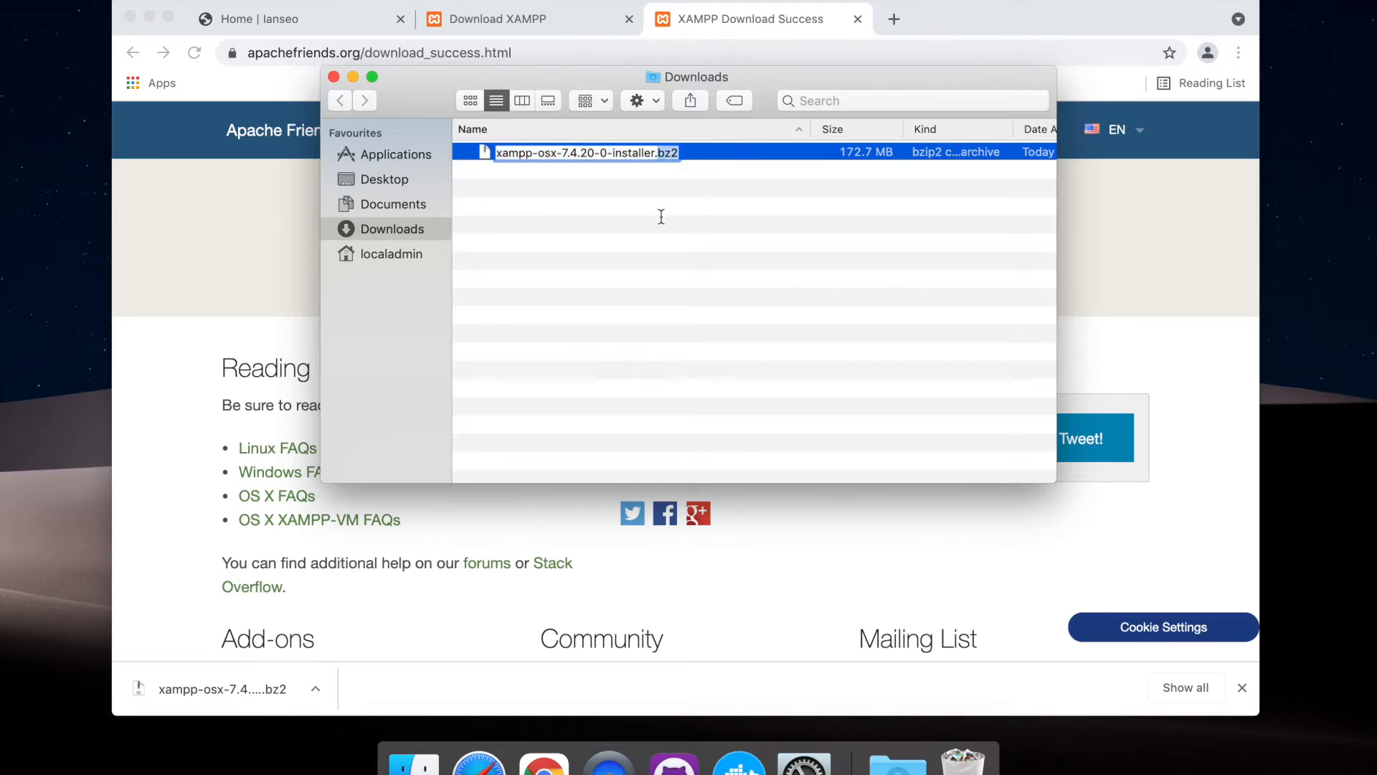
key("Return")
Check the file extension in the link of the OS X 7.4.20 download on the Download XAMPP page
left_click(248, 221)
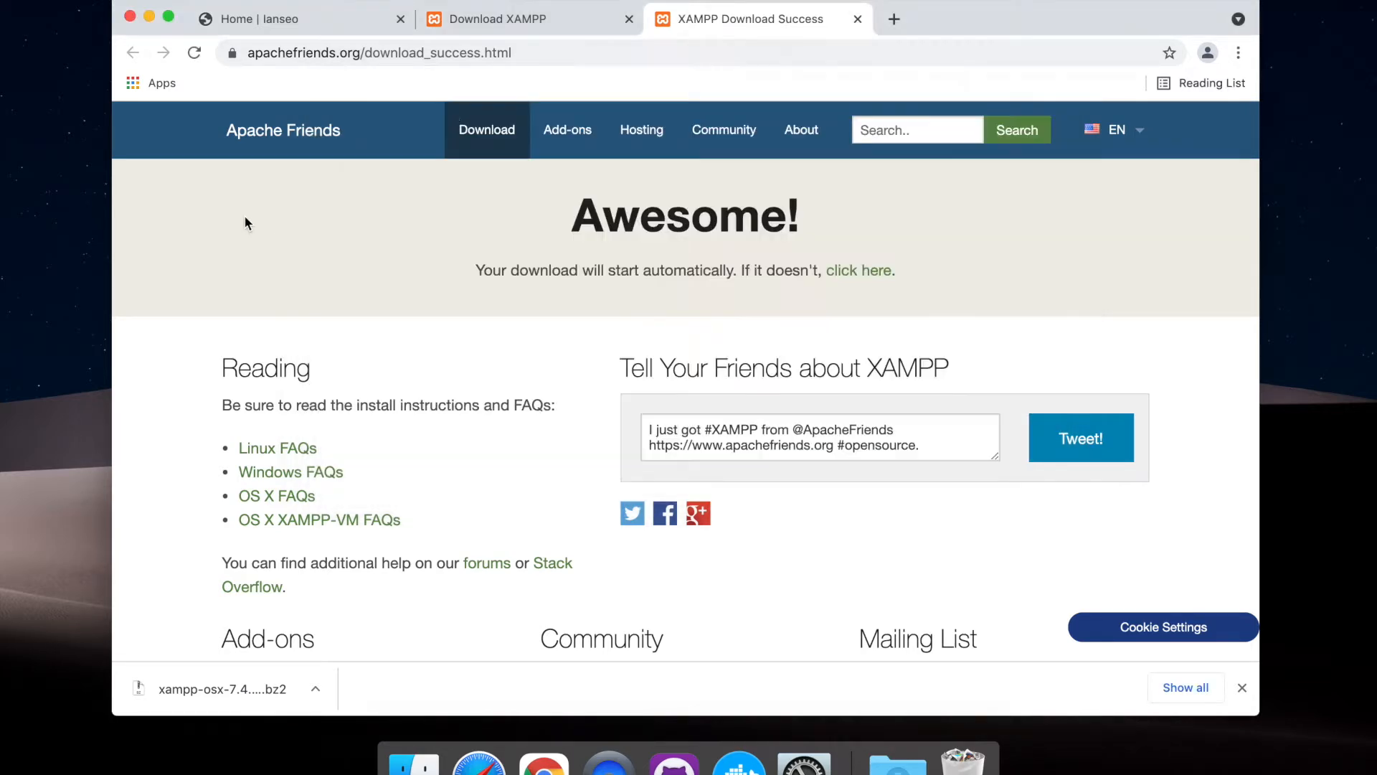
left_click(508, 28)
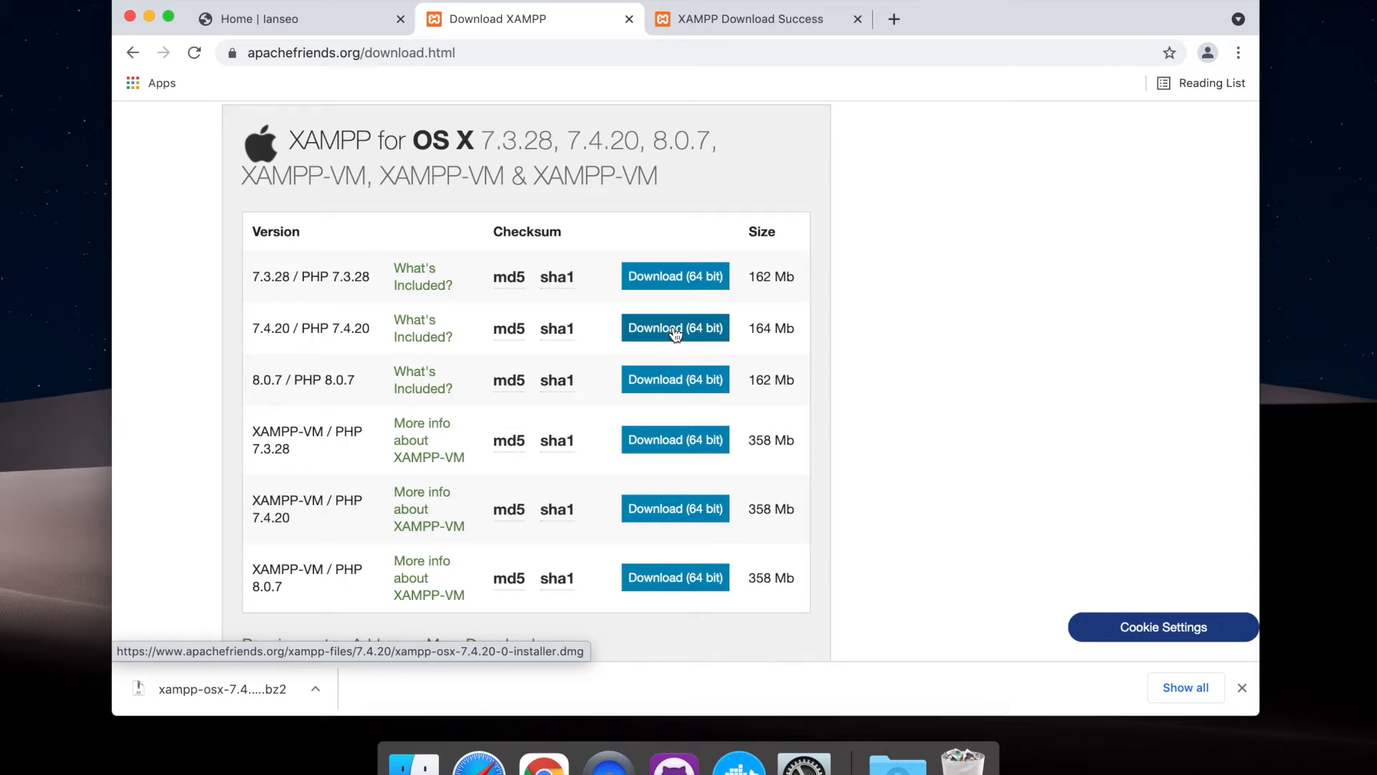
left_click(777, 23)
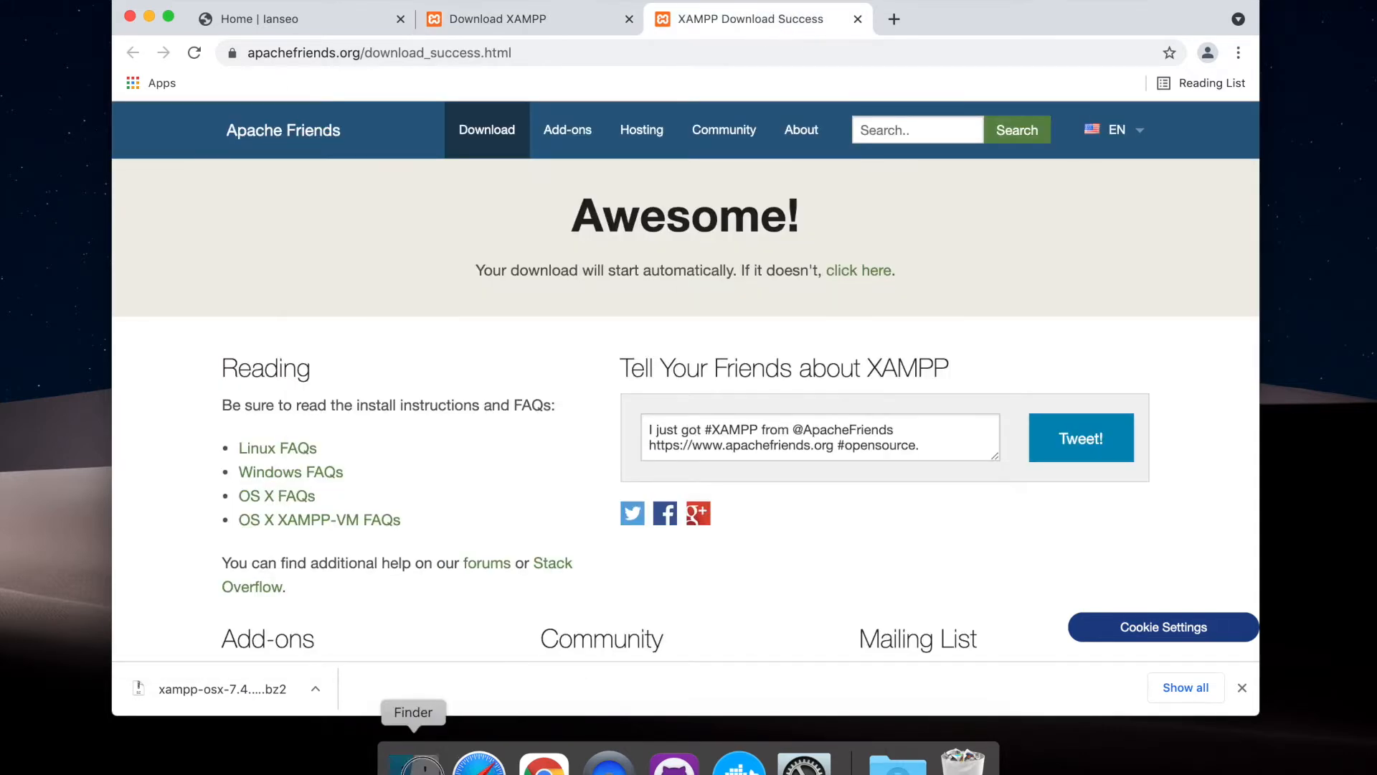
Switch to Finder and change the downloaded installer's extension to dmg, naming it xampp-osx-7.4.20-0-installer.dmg
left_click(412, 761)
key("Return")
left_click_drag(676, 152, 659, 155)
type("dmg")
key("Return")
left_click(826, 254)
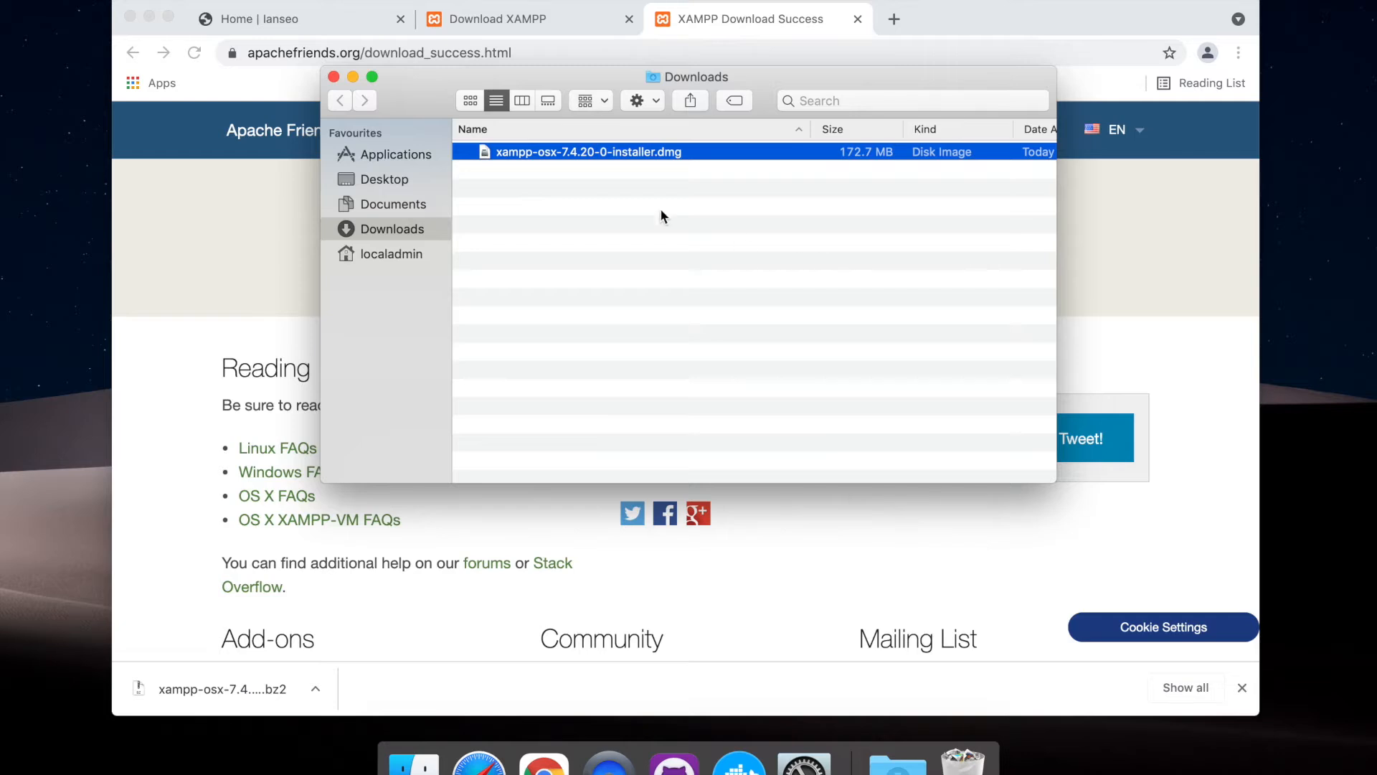
left_click(631, 209)
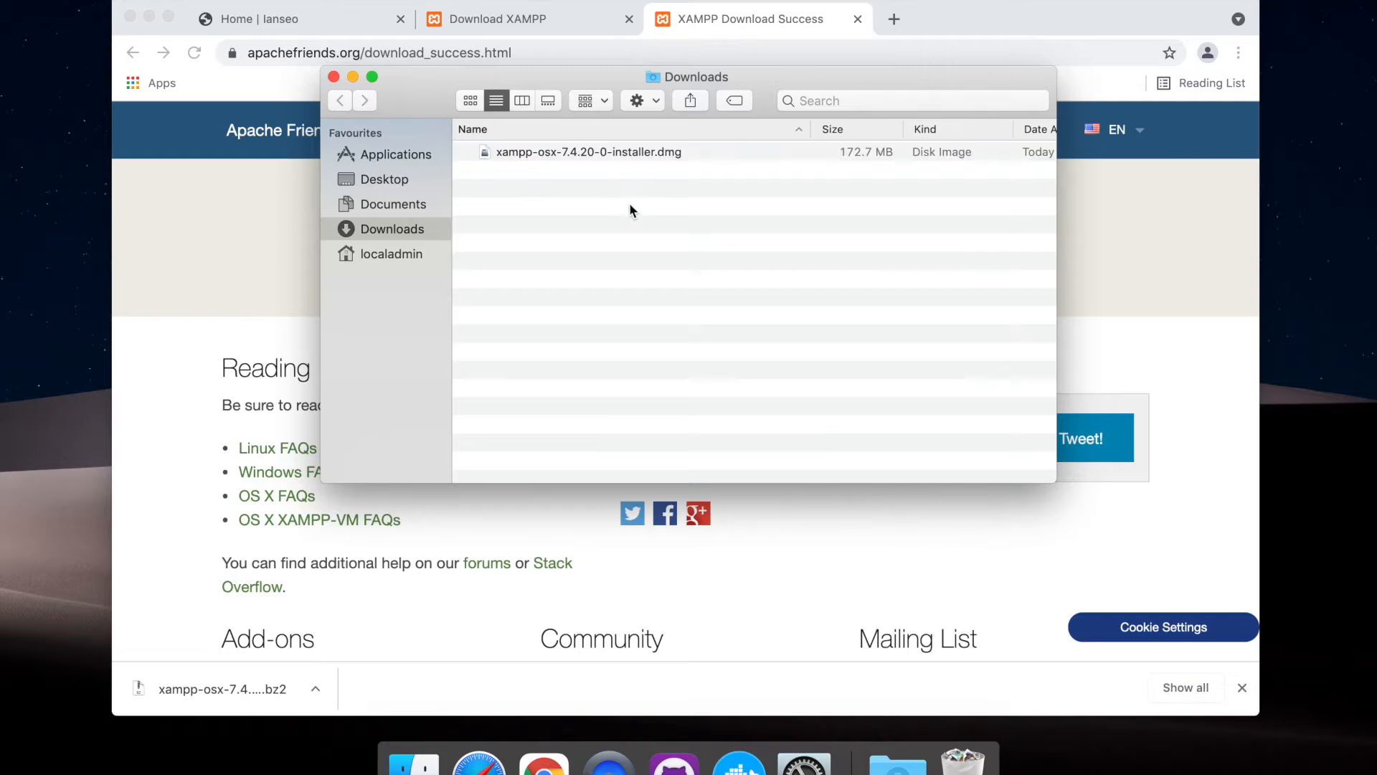
Mount the installer disk image, launch the XAMPP installer from it, and authorise it with the account password
double_click(506, 153)
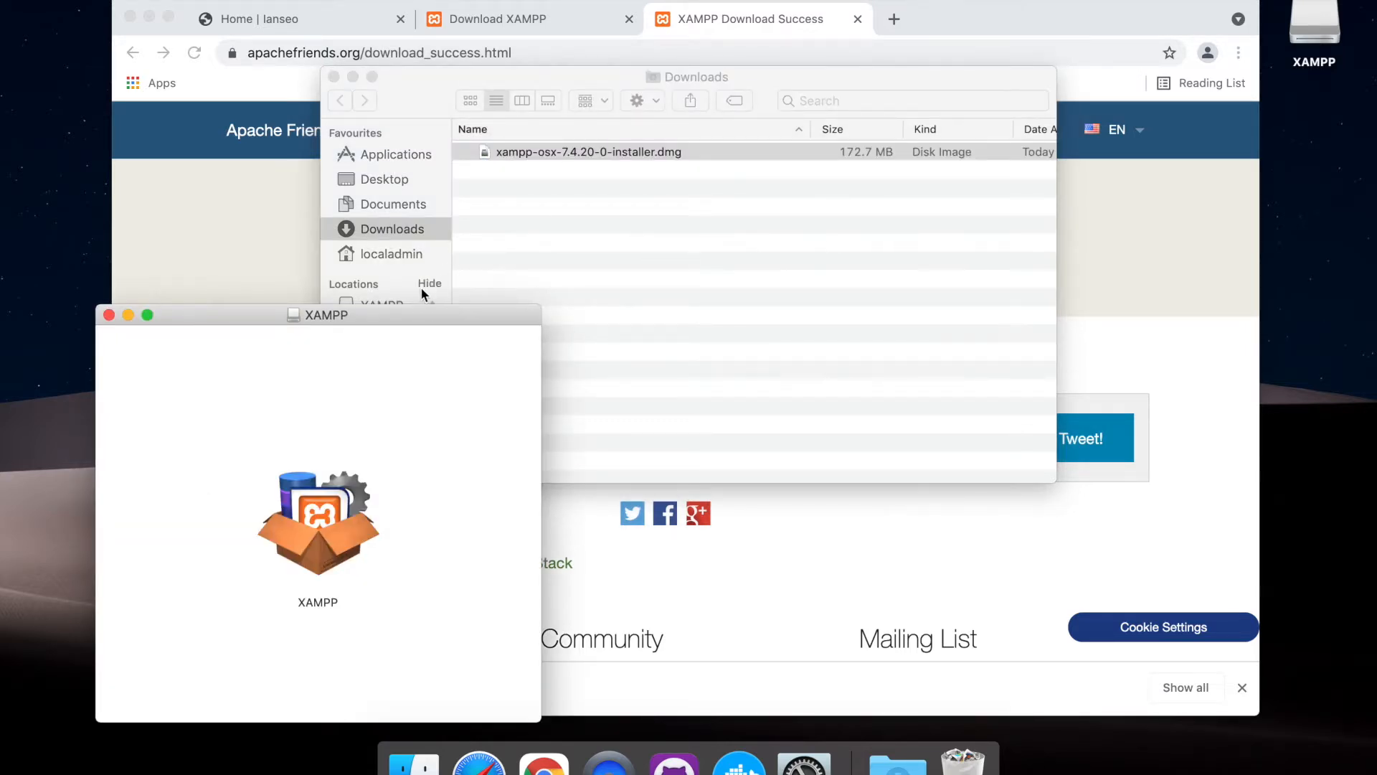
double_click(721, 378)
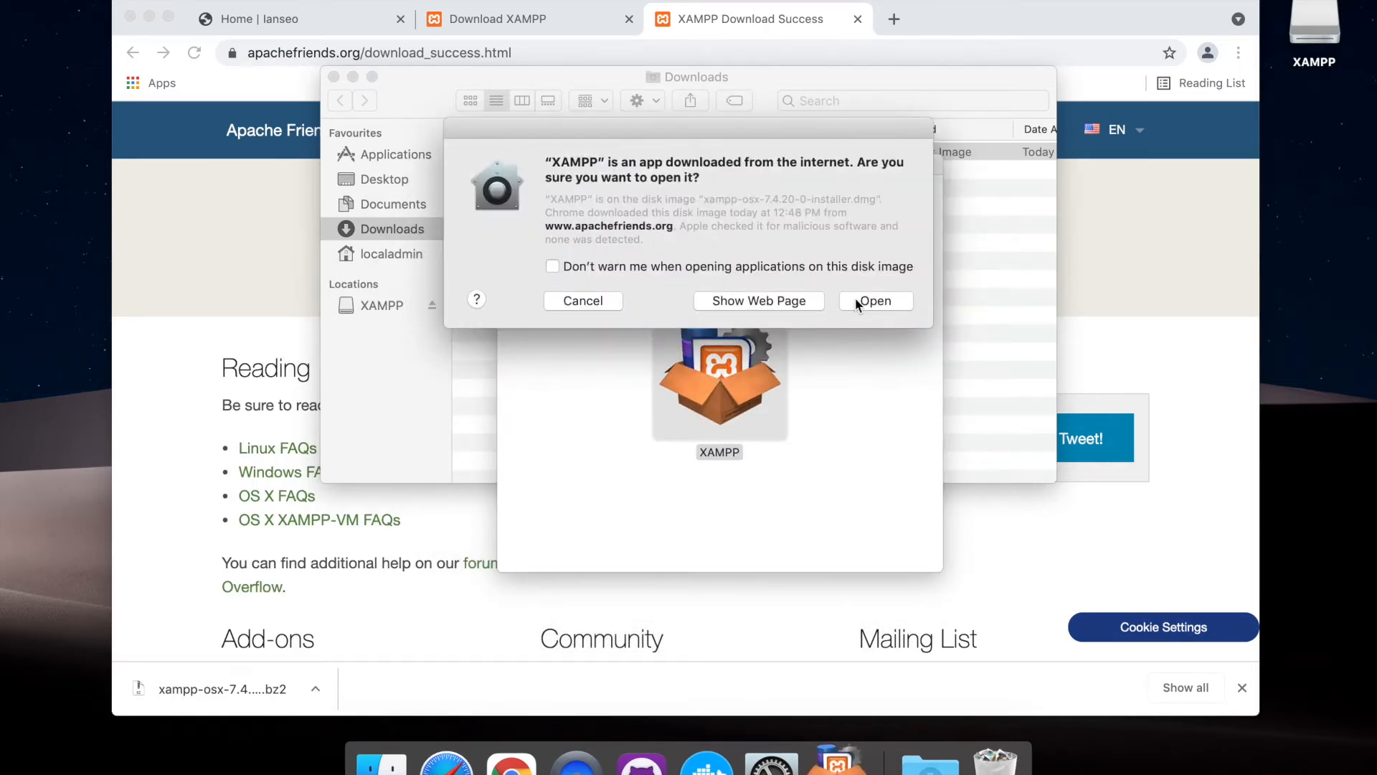
left_click(855, 298)
type("******")
key("Return")
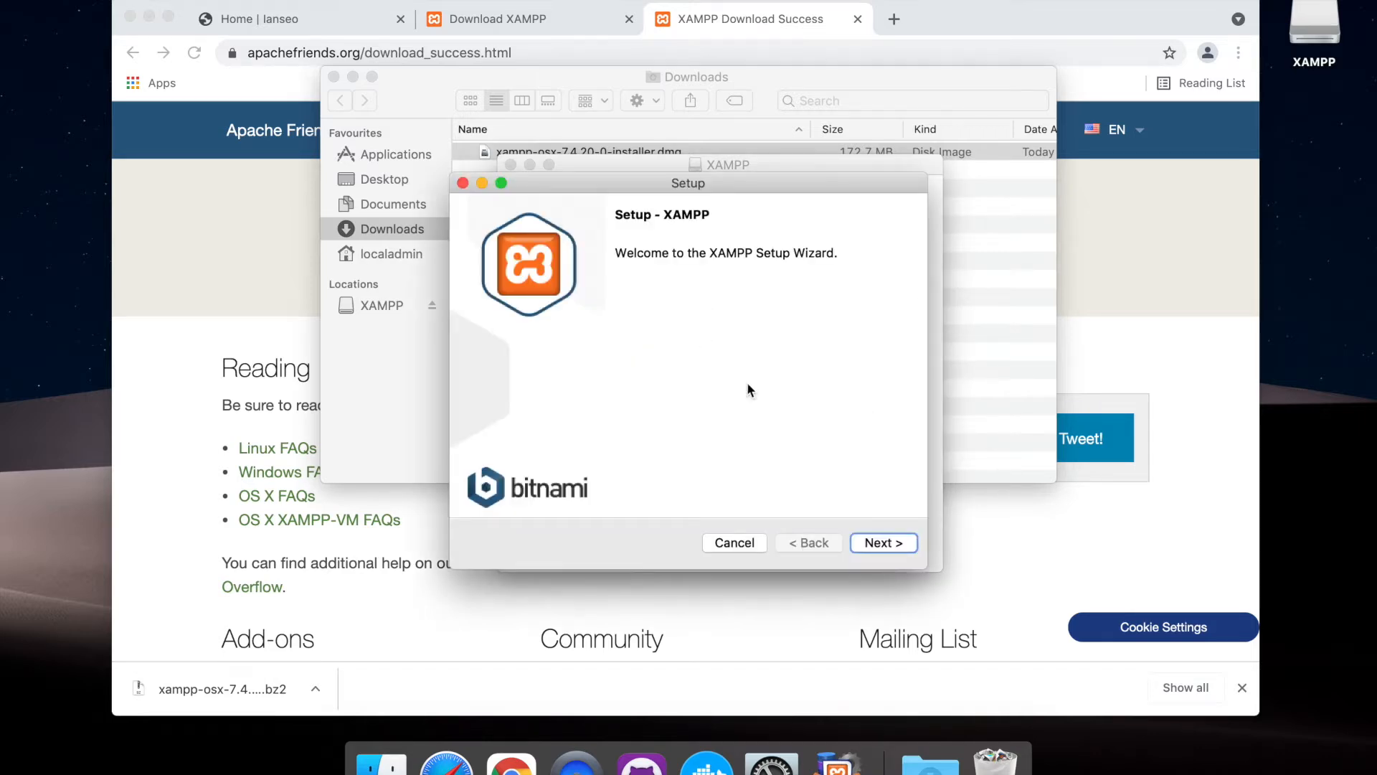
Install XAMPP with both the core and developer files in /Applications/XAMPP, turning off "Learn more about Bitnami for XAMPP"
left_click(868, 544)
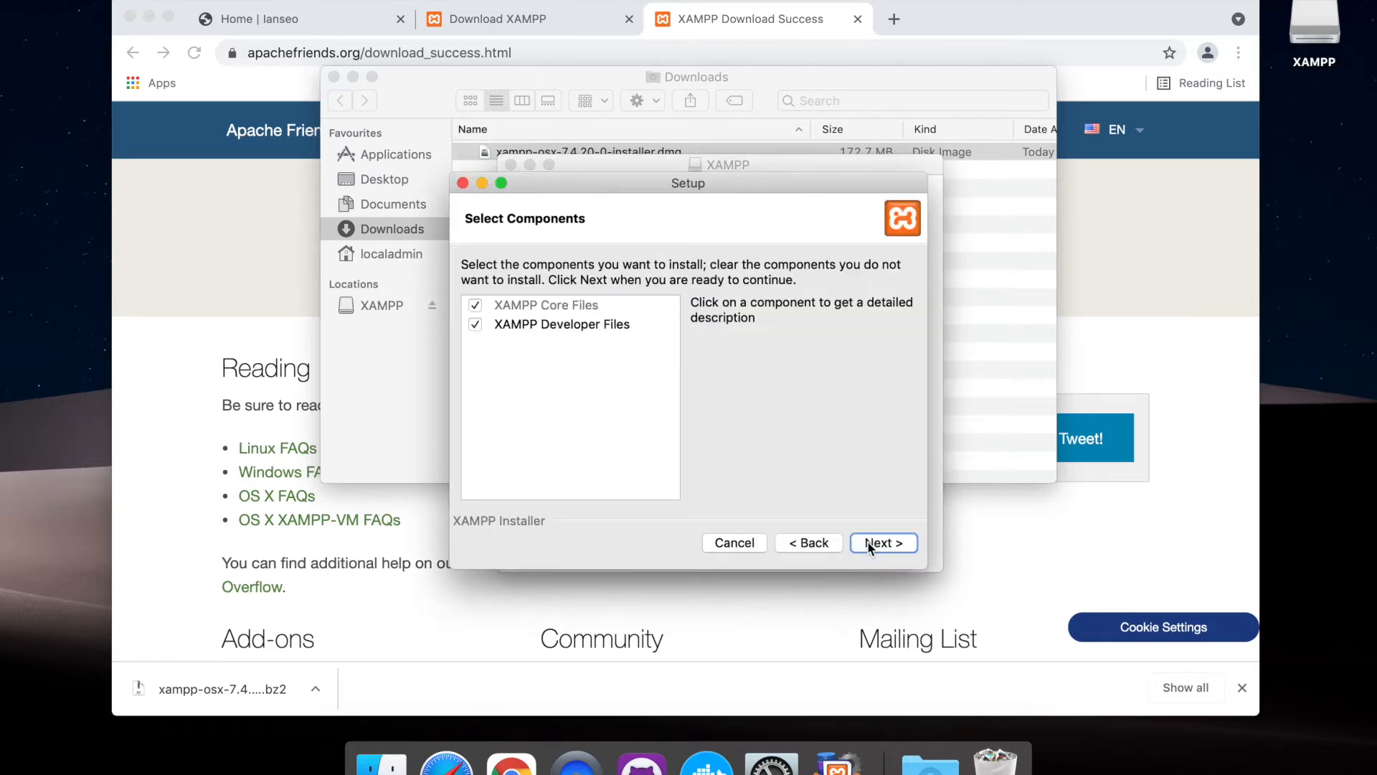
left_click(868, 544)
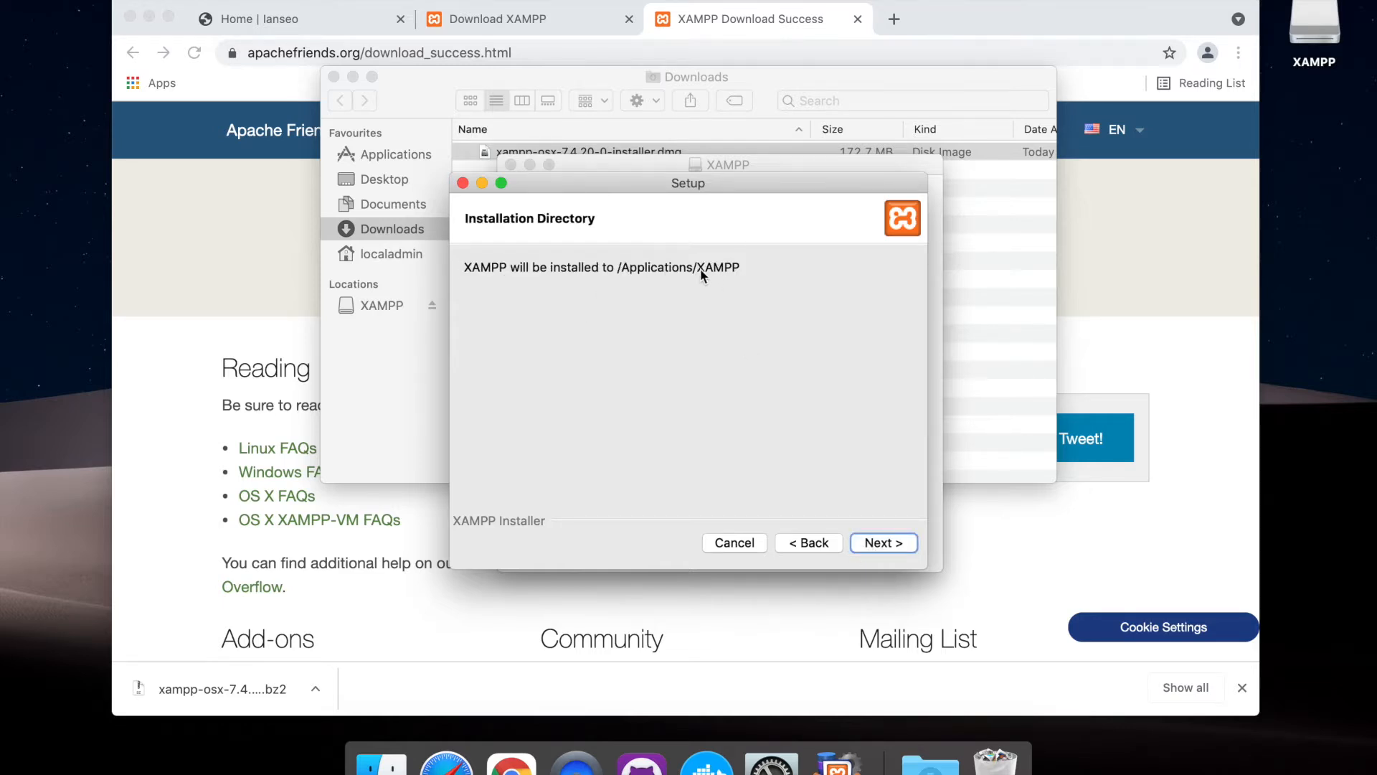
left_click(874, 543)
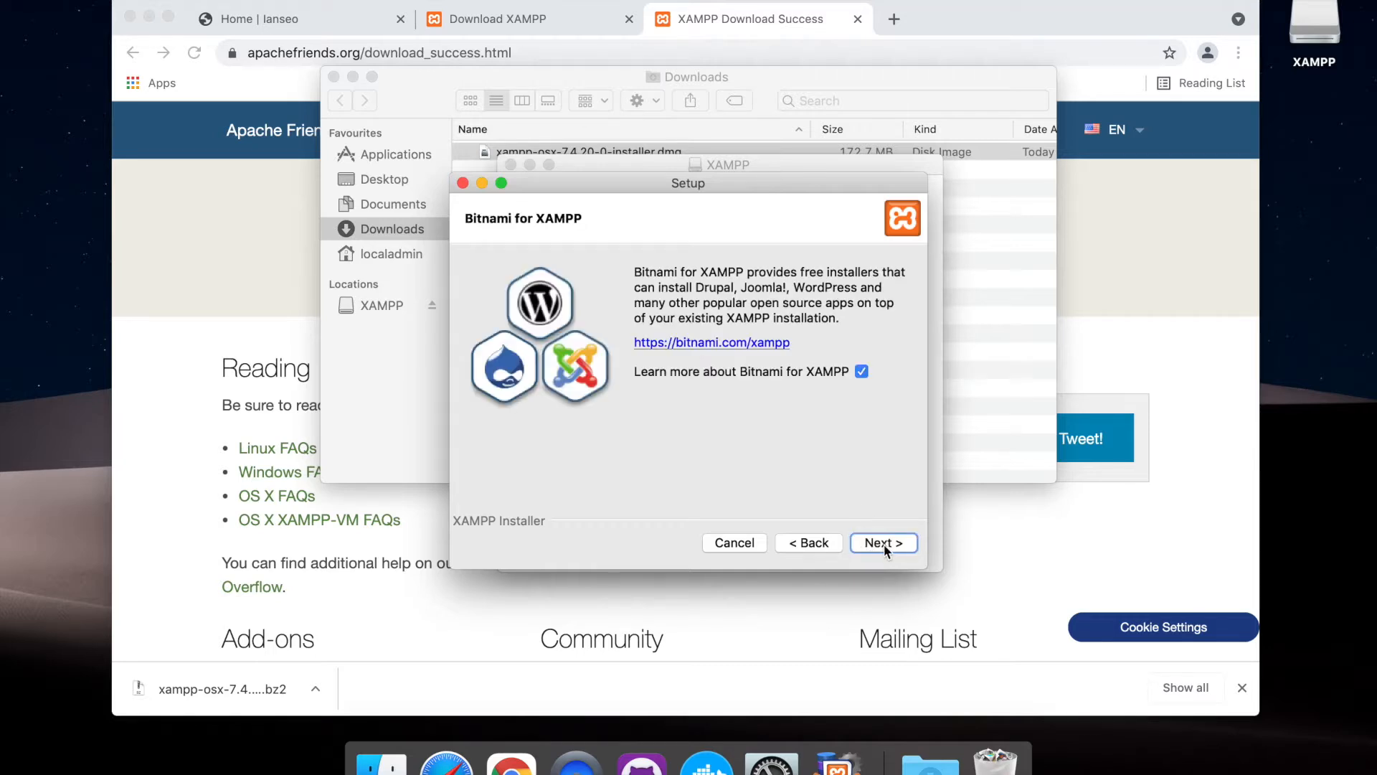
left_click(860, 372)
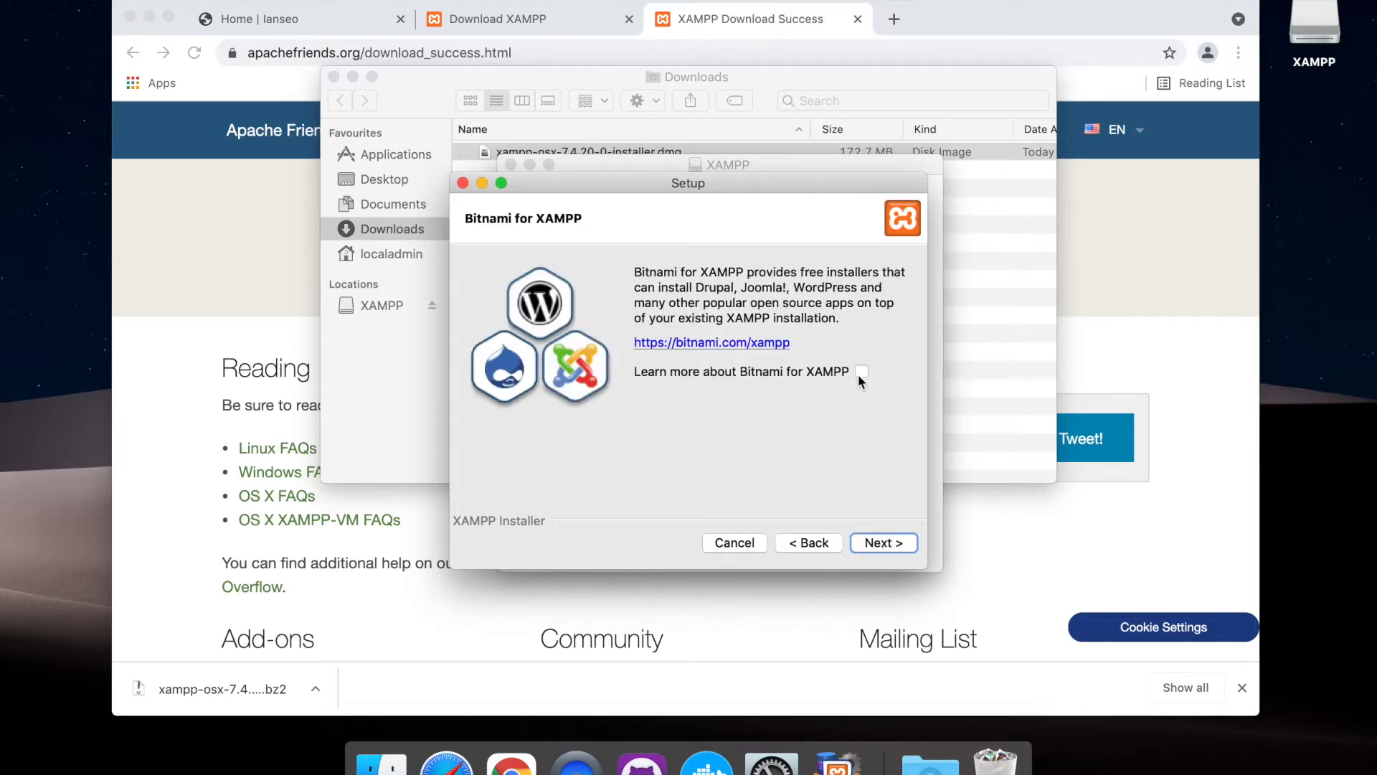
left_click(873, 538)
left_click(901, 546)
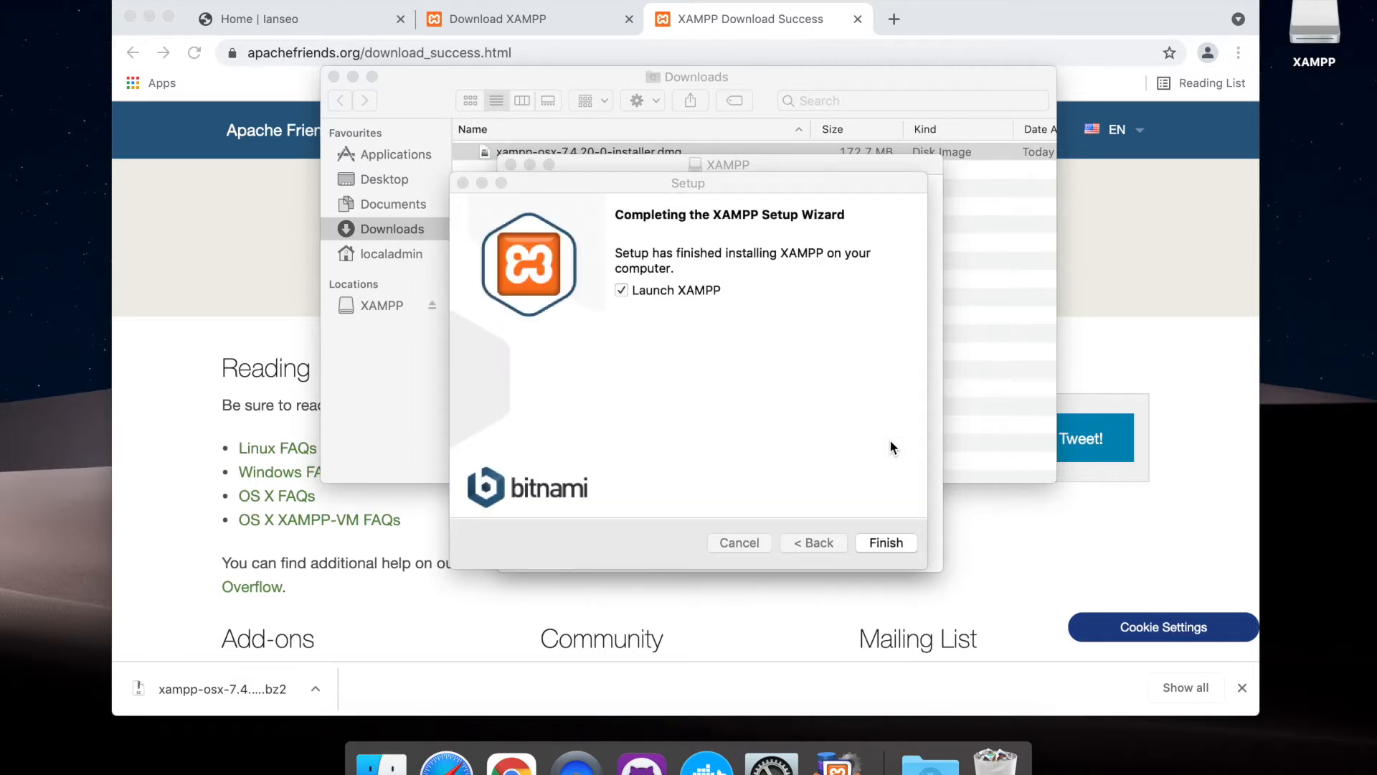
Finish the setup wizard with Launch XAMPP enabled and minimise the Chrome window
left_click(890, 441)
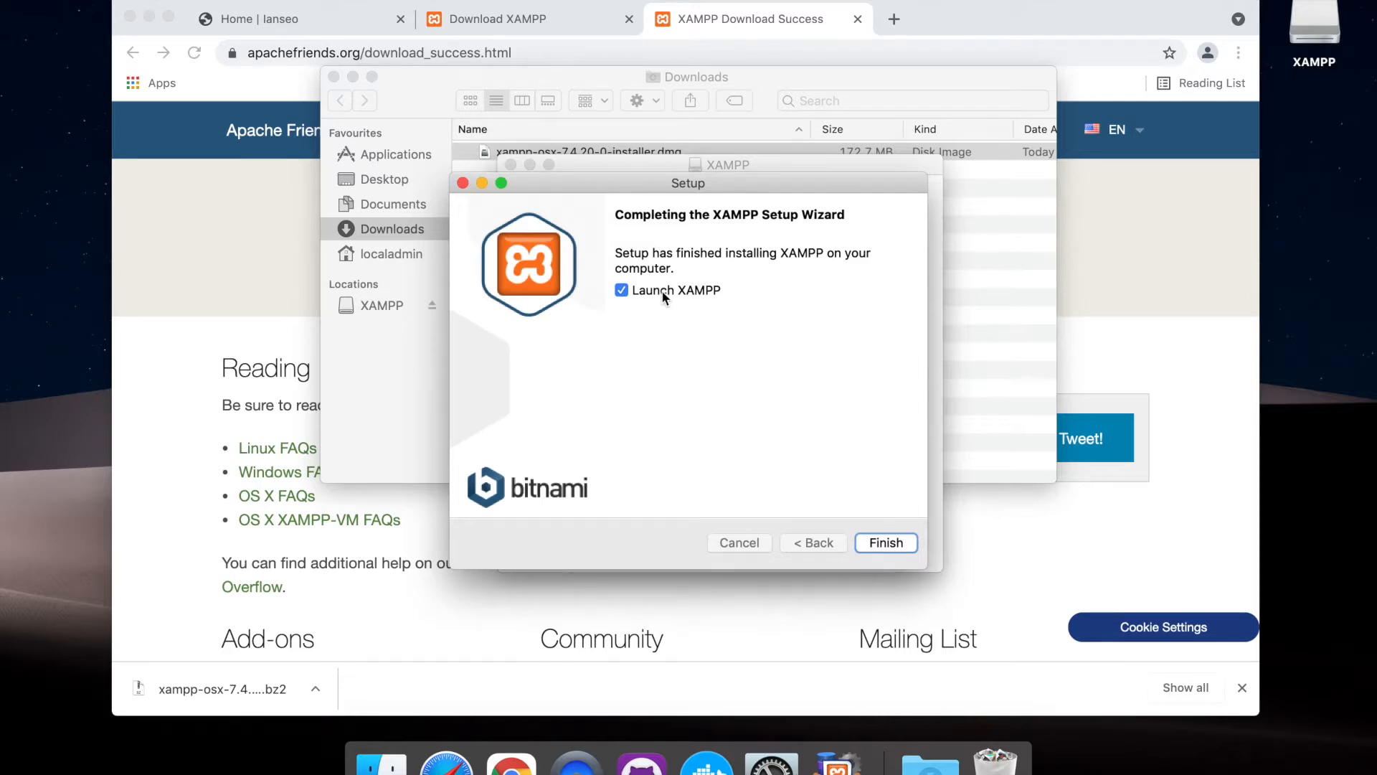
left_click(908, 542)
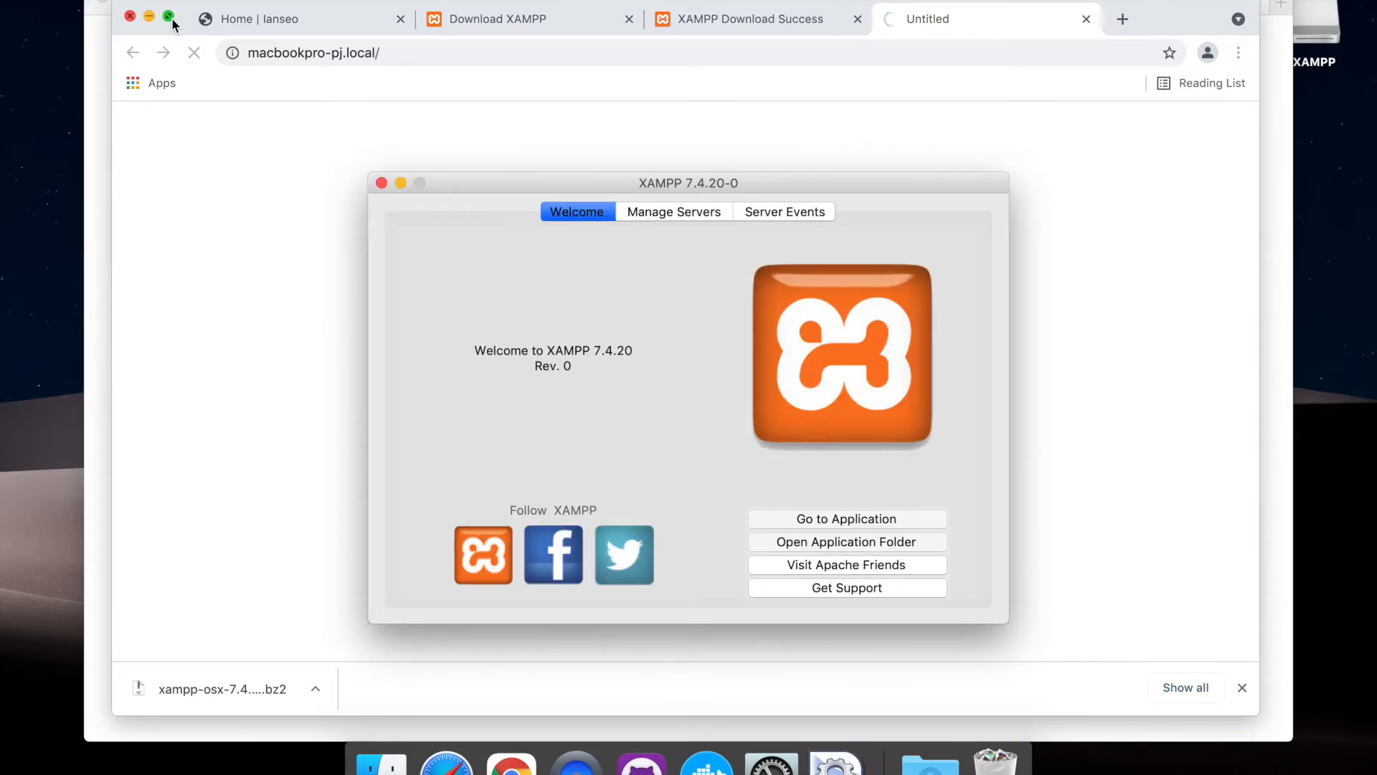
left_click(150, 17)
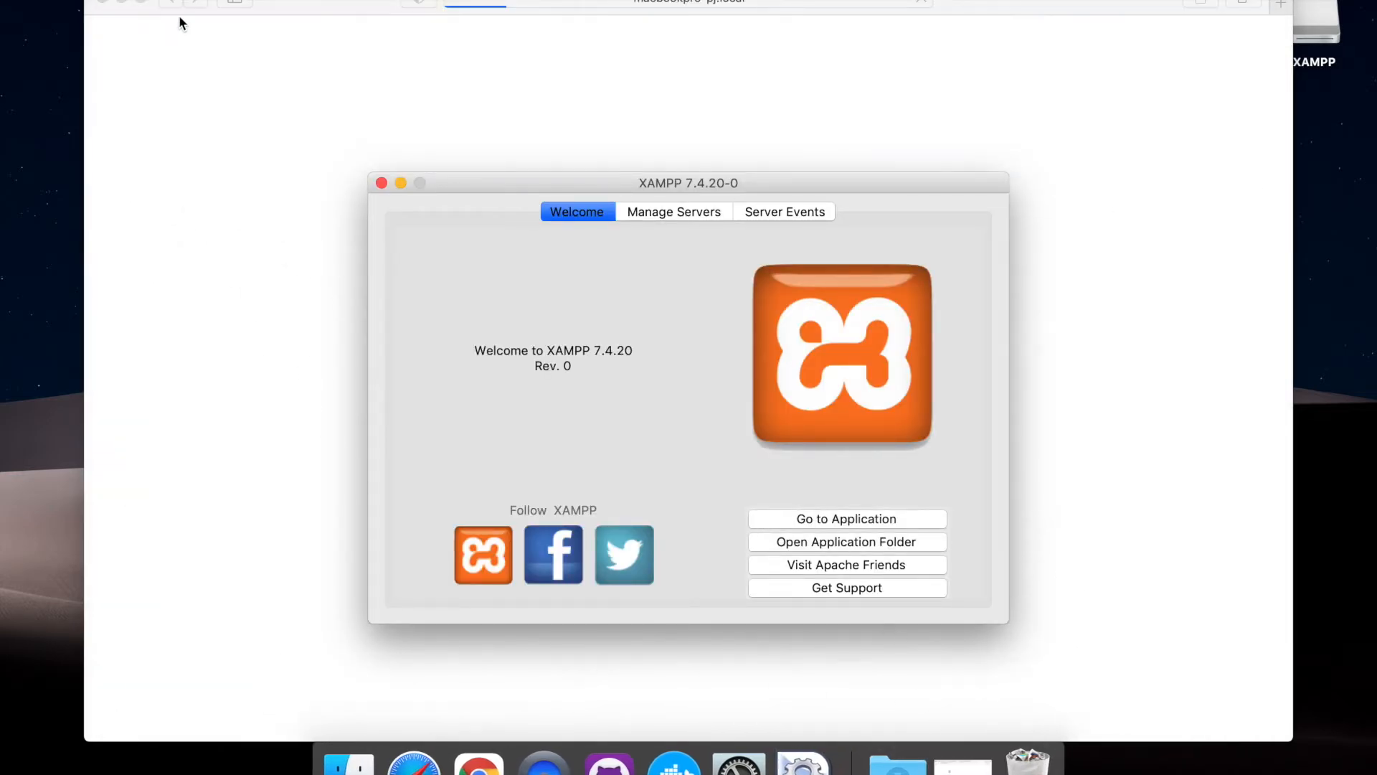
Minimise the browser window and eject the XAMPP installer volume in Finder, closing the Downloads window
left_click(122, 4)
left_click(390, 96)
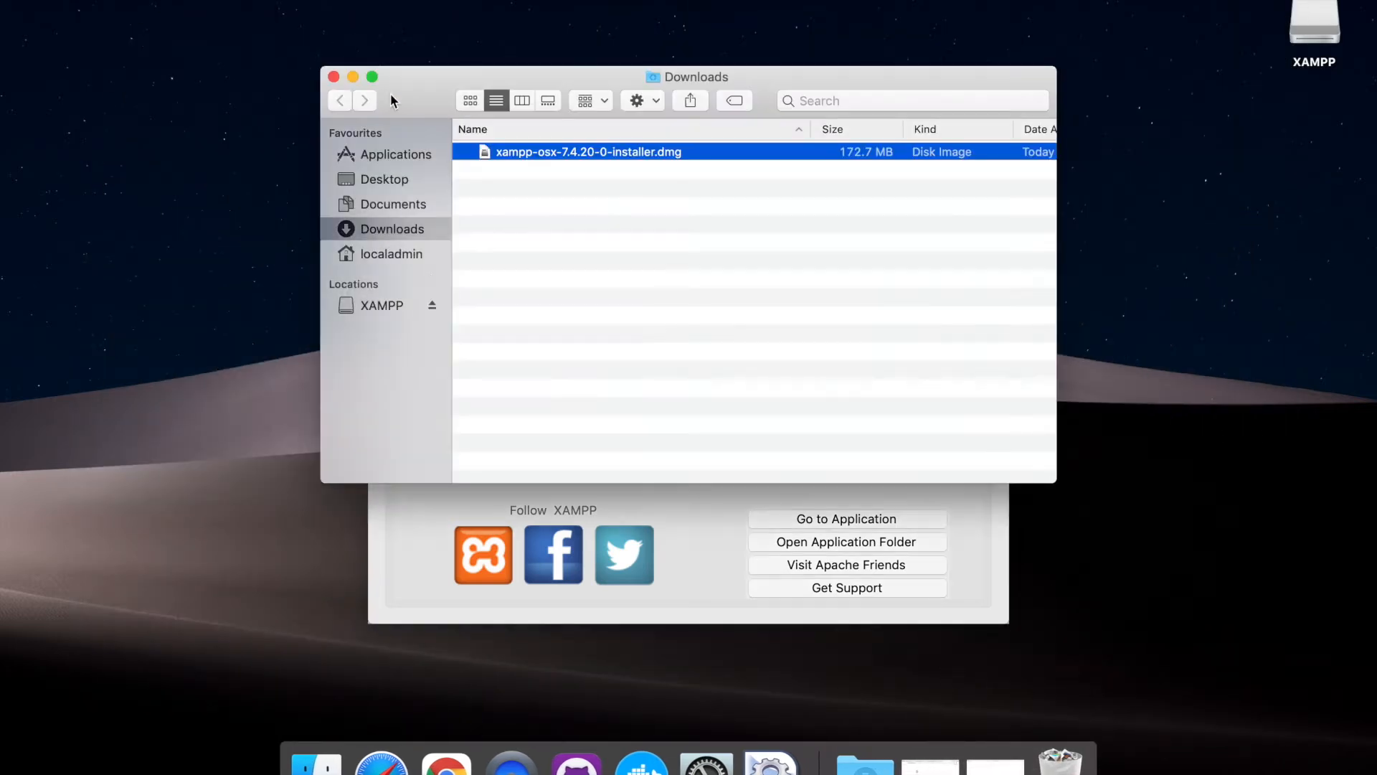
left_click(433, 304)
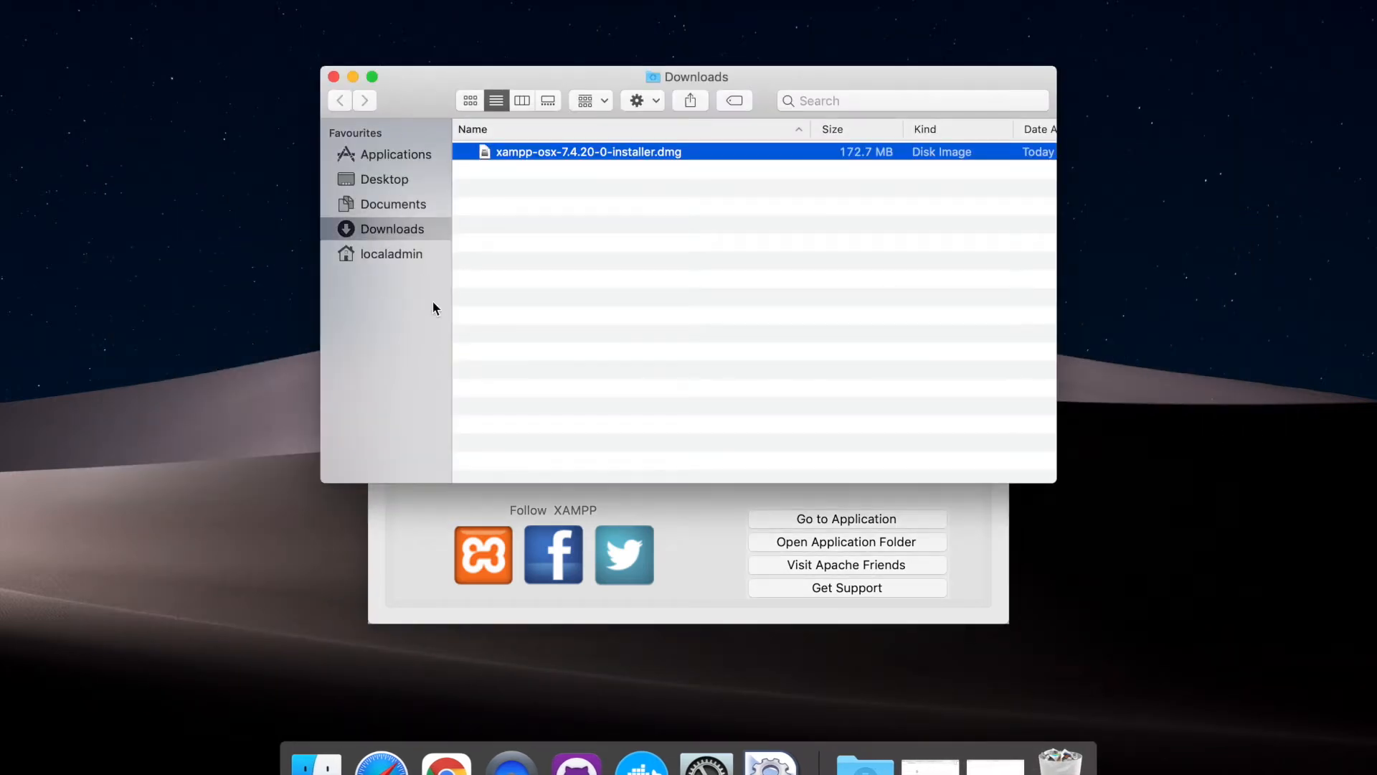
left_click(488, 209)
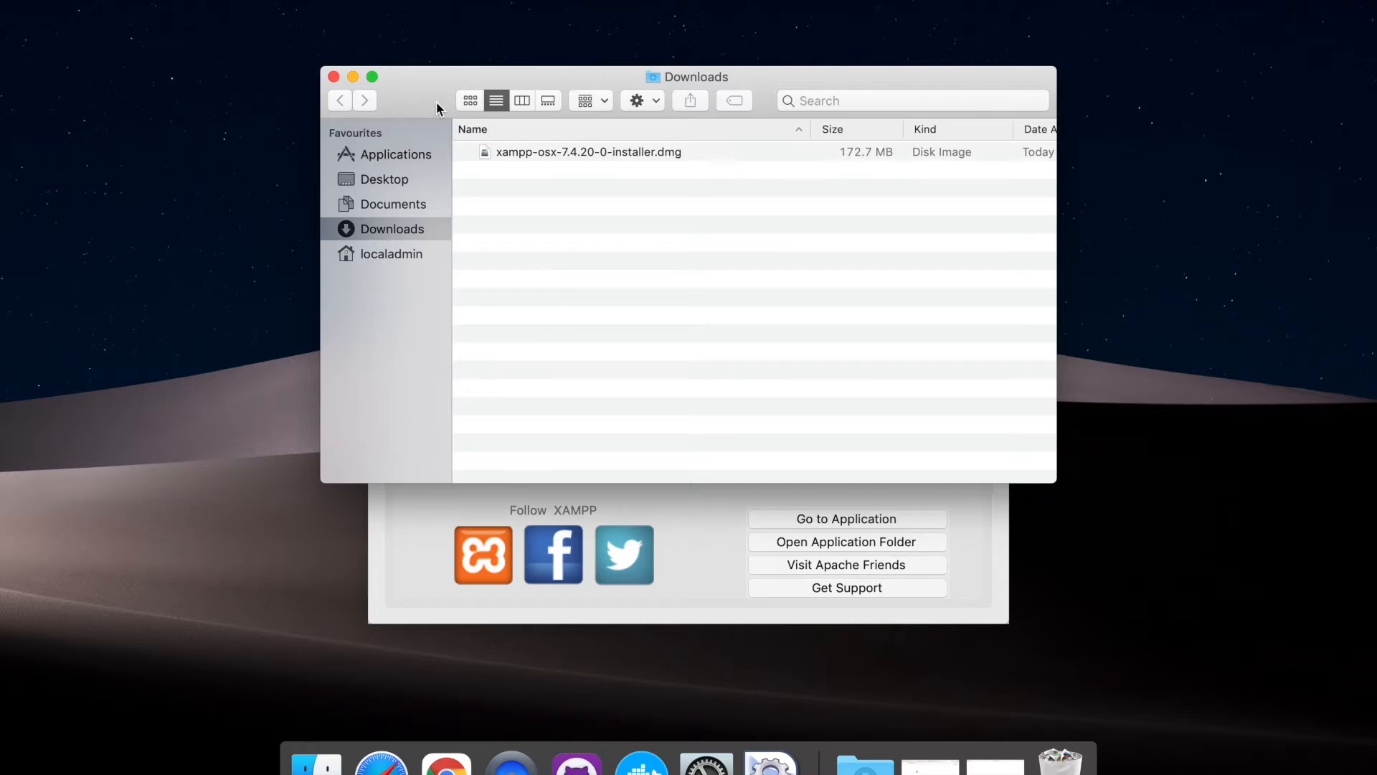
key("super+w")
Move the XAMPP manager window slightly up and place manager-osx just before System Preferences in the Dock
left_click(654, 182)
left_click_drag(606, 176, 593, 135)
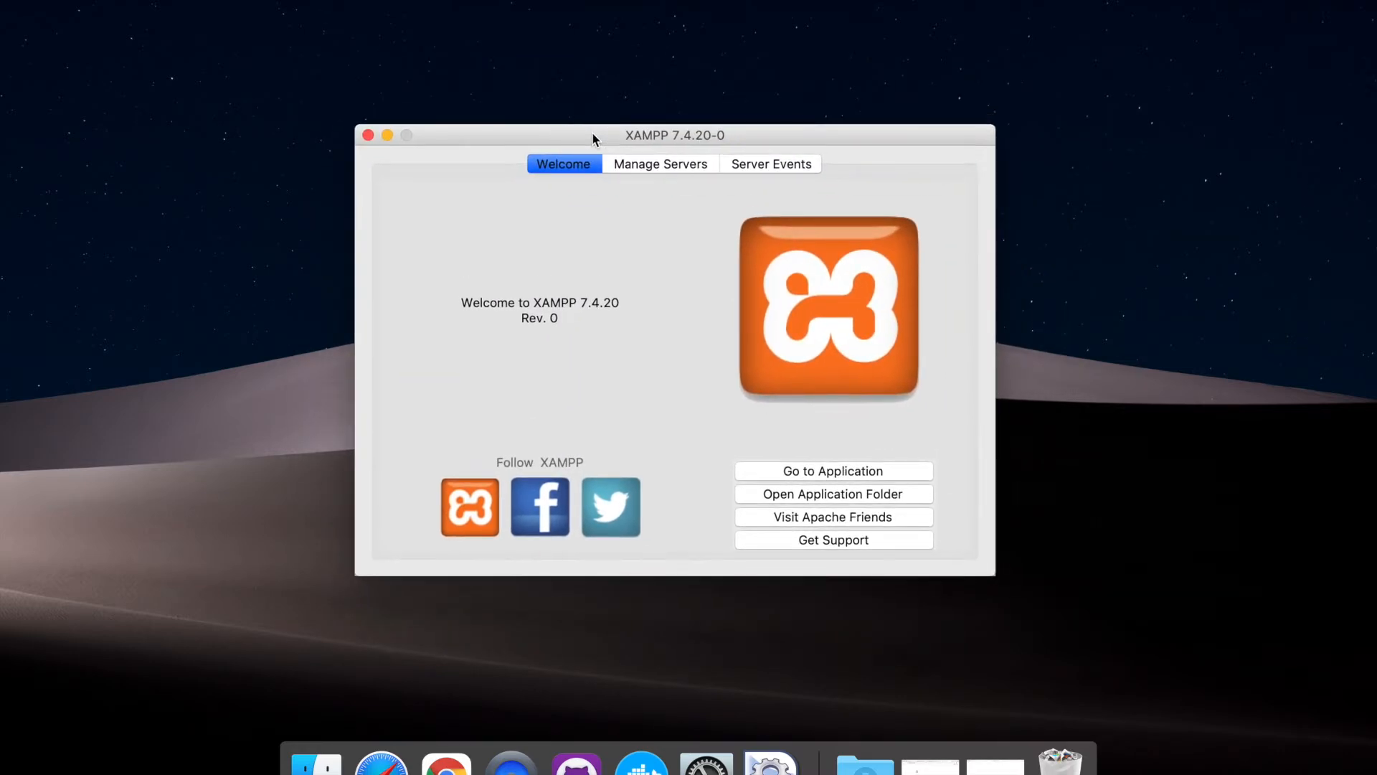
left_click_drag(766, 759, 721, 753)
left_click(713, 770)
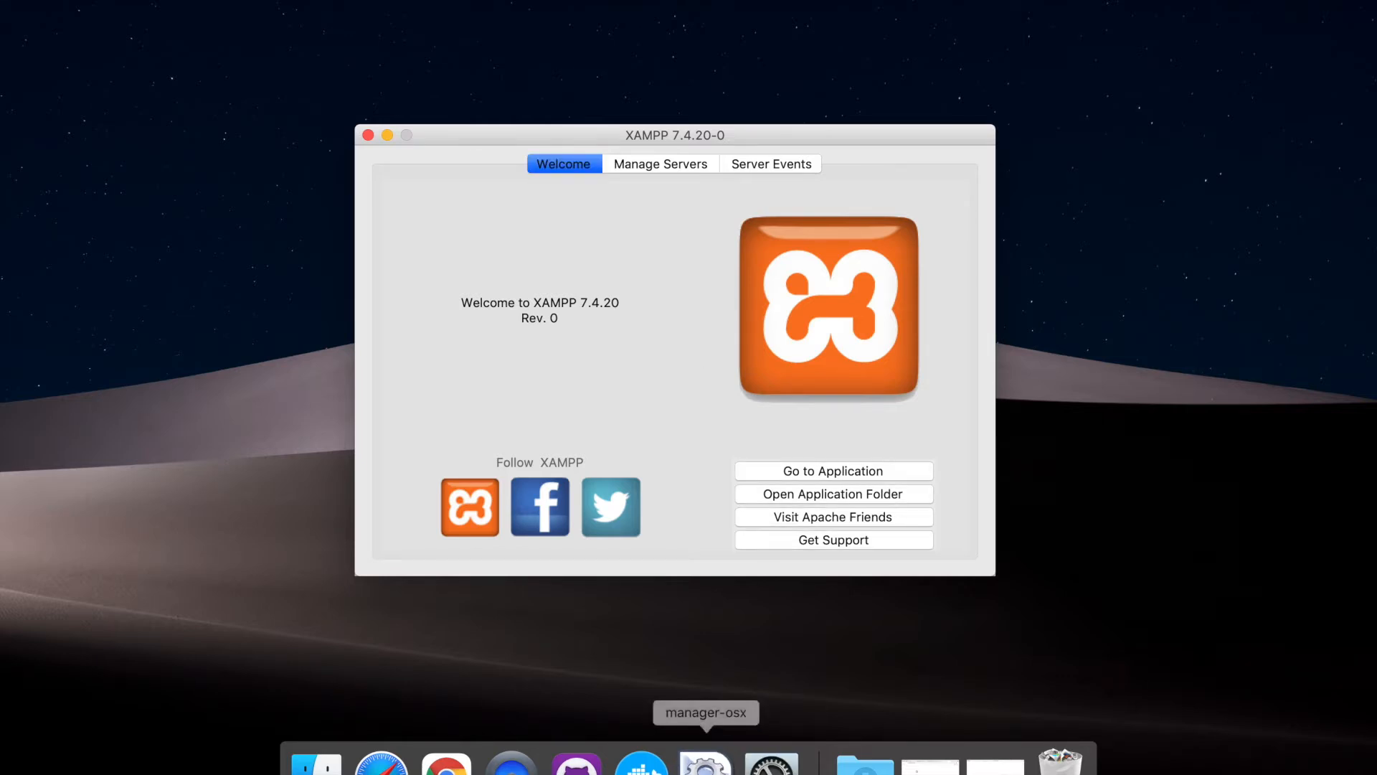
Reveal the running manager-osx application in Finder and enlarge the window to view the xamppfiles folder's contents
left_click(706, 769)
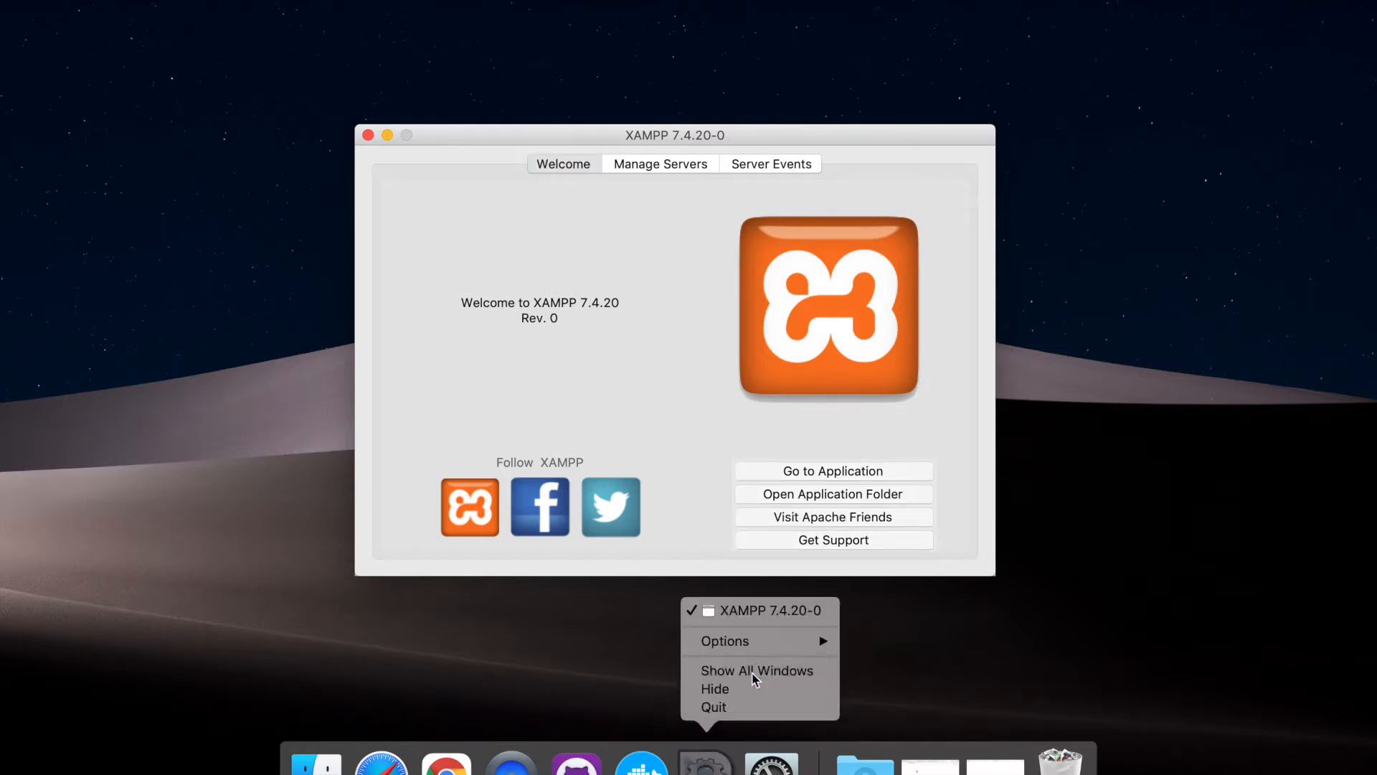
left_click(755, 670)
left_click(699, 767)
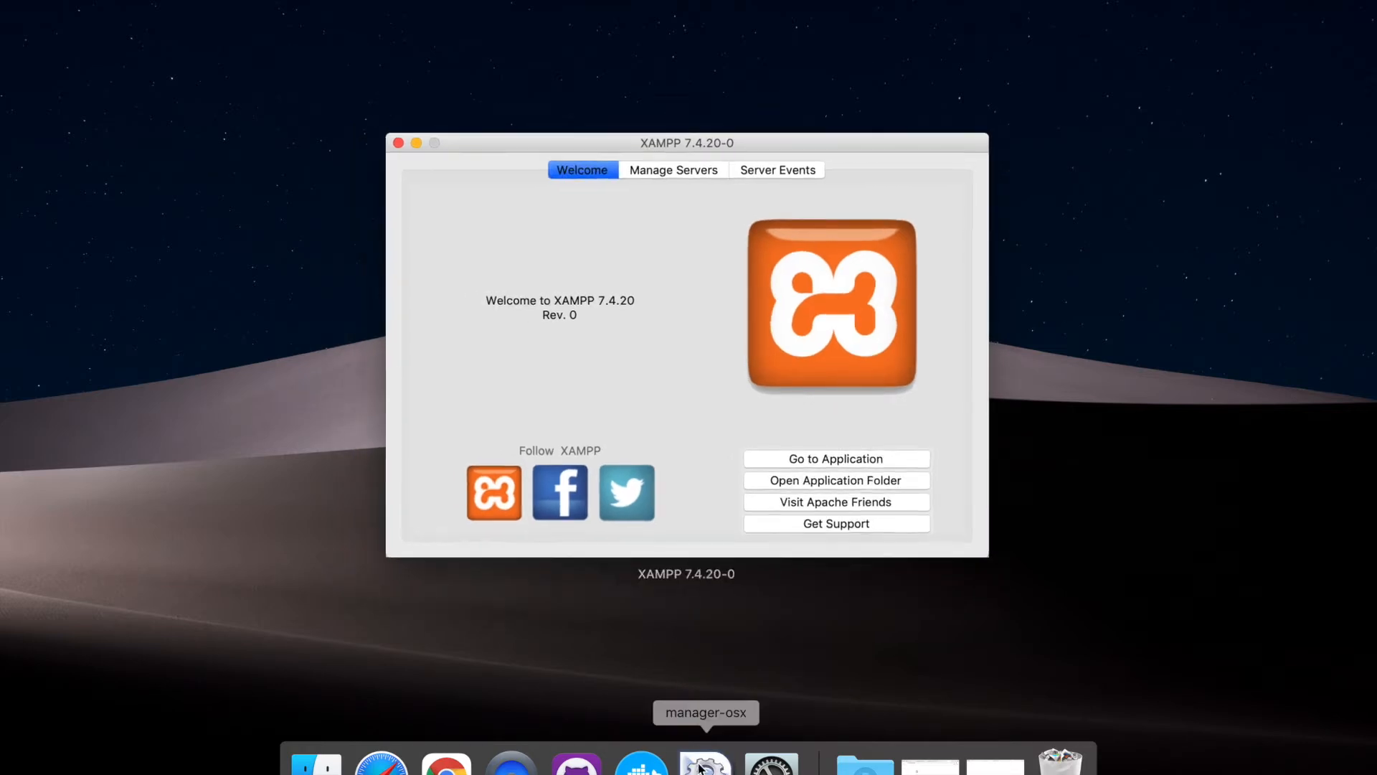
mouse_move(782, 646)
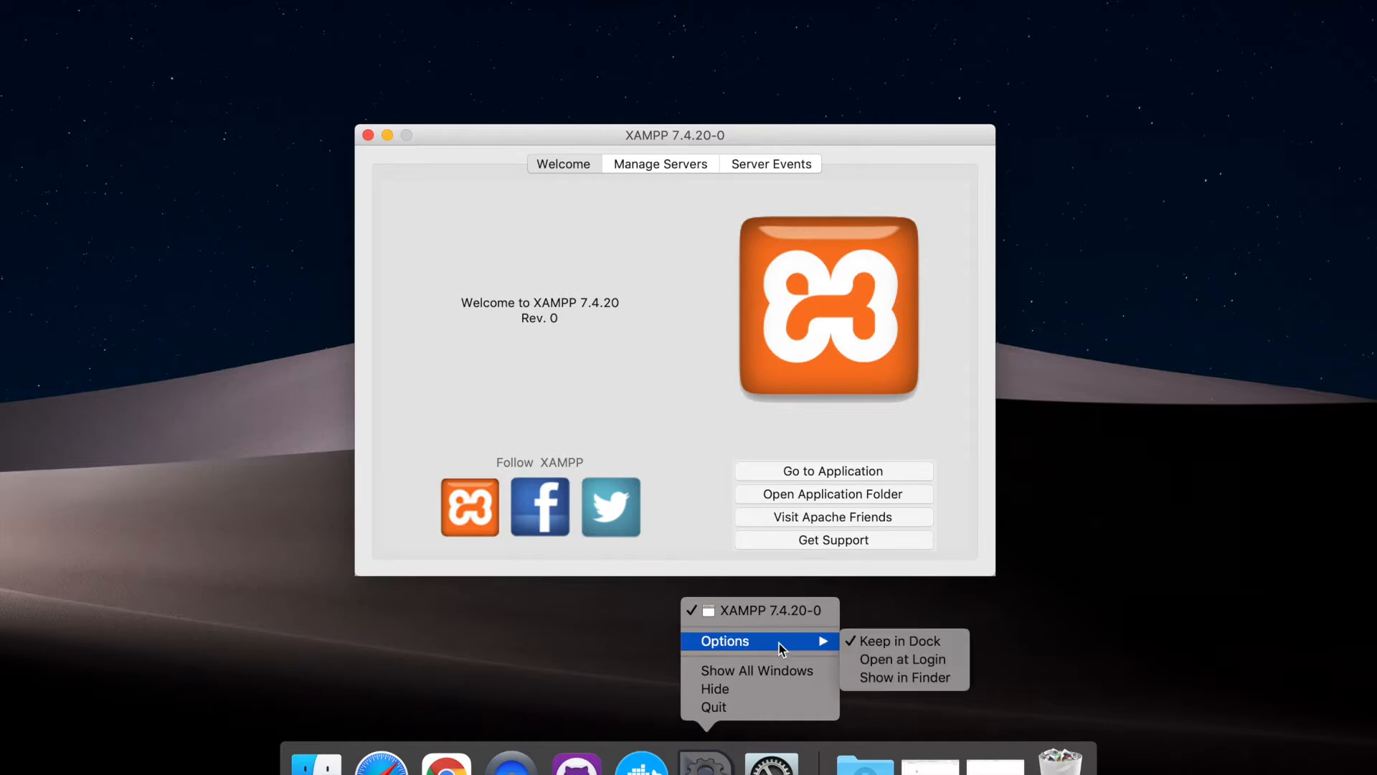
left_click(893, 678)
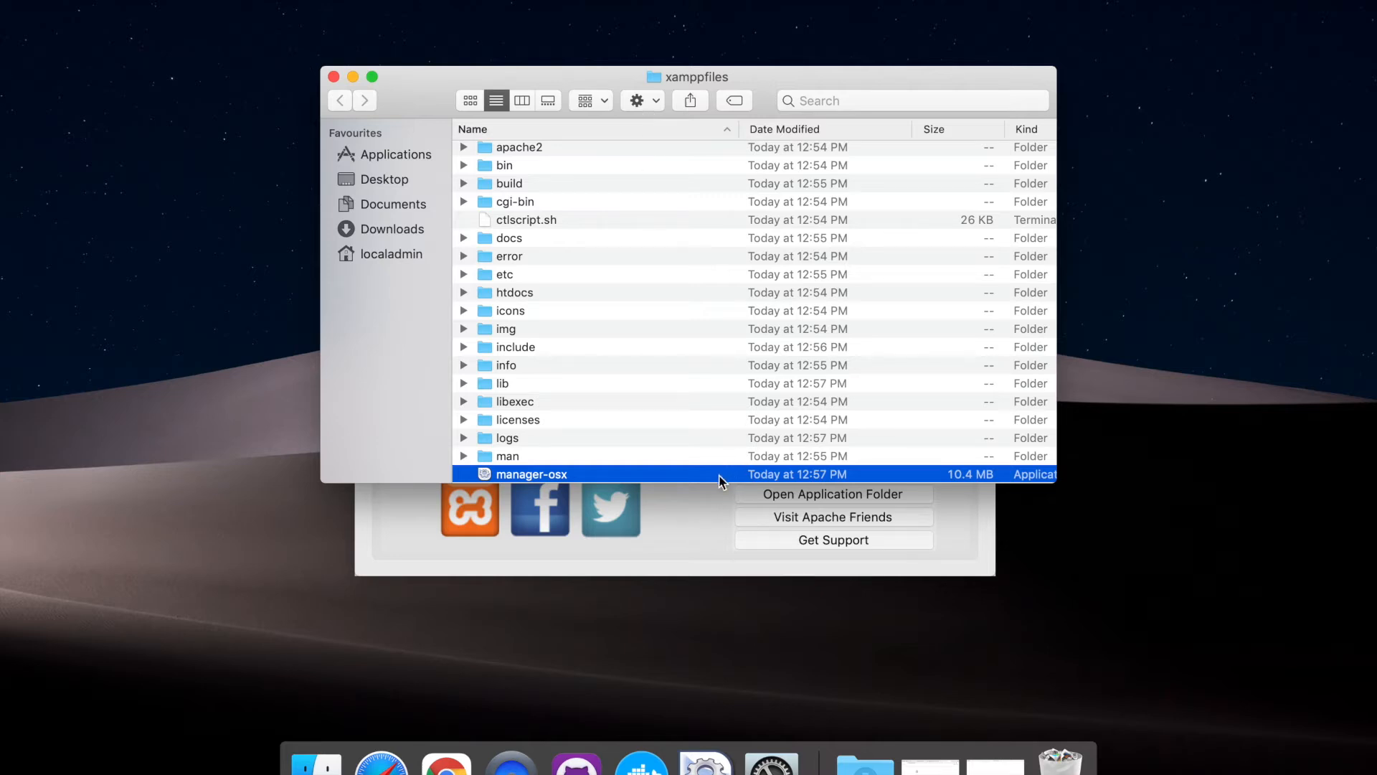
left_click_drag(701, 482, 694, 664)
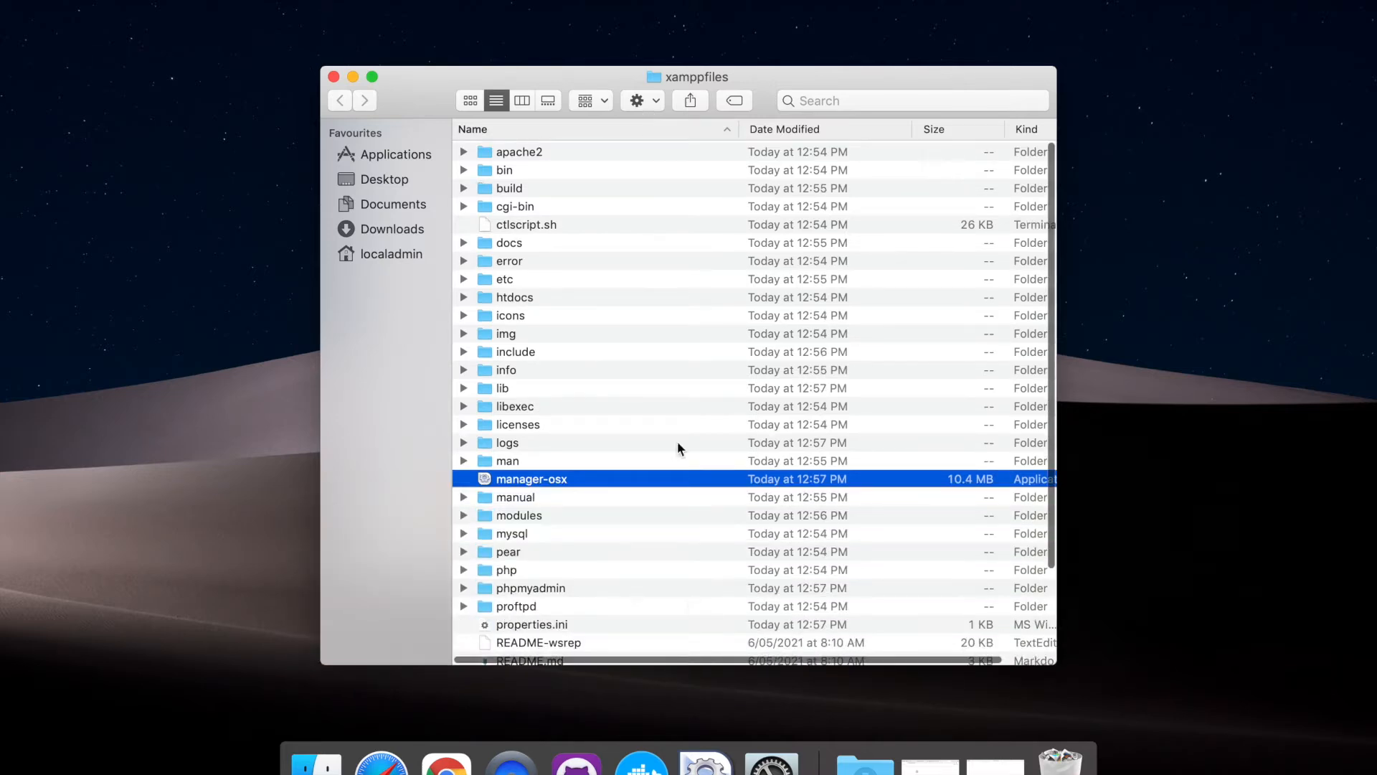
scroll(670, 337, "down", 5)
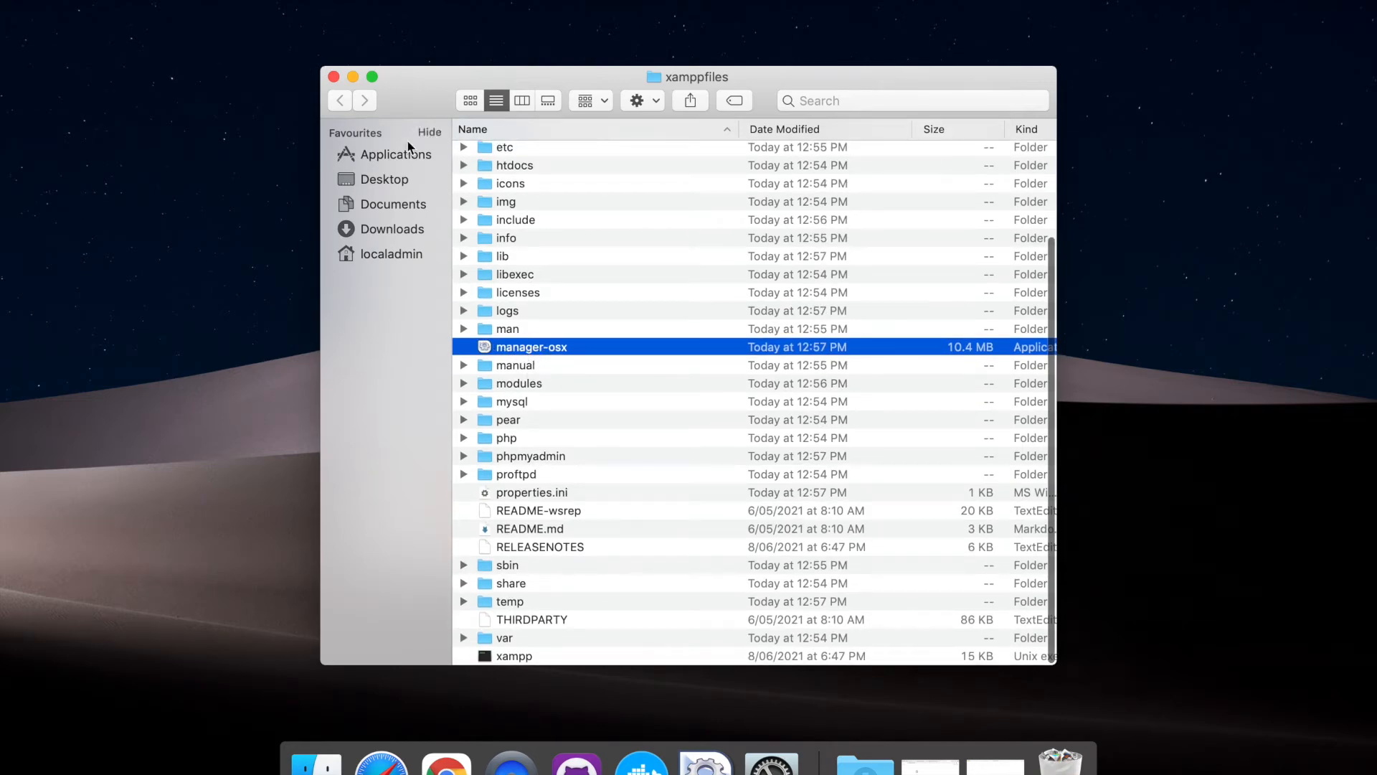
Open the XAMPP folder in Applications, locate manager-osx there, and look through the xamppfiles subfolder
left_click(391, 154)
scroll(609, 332, "down", 2)
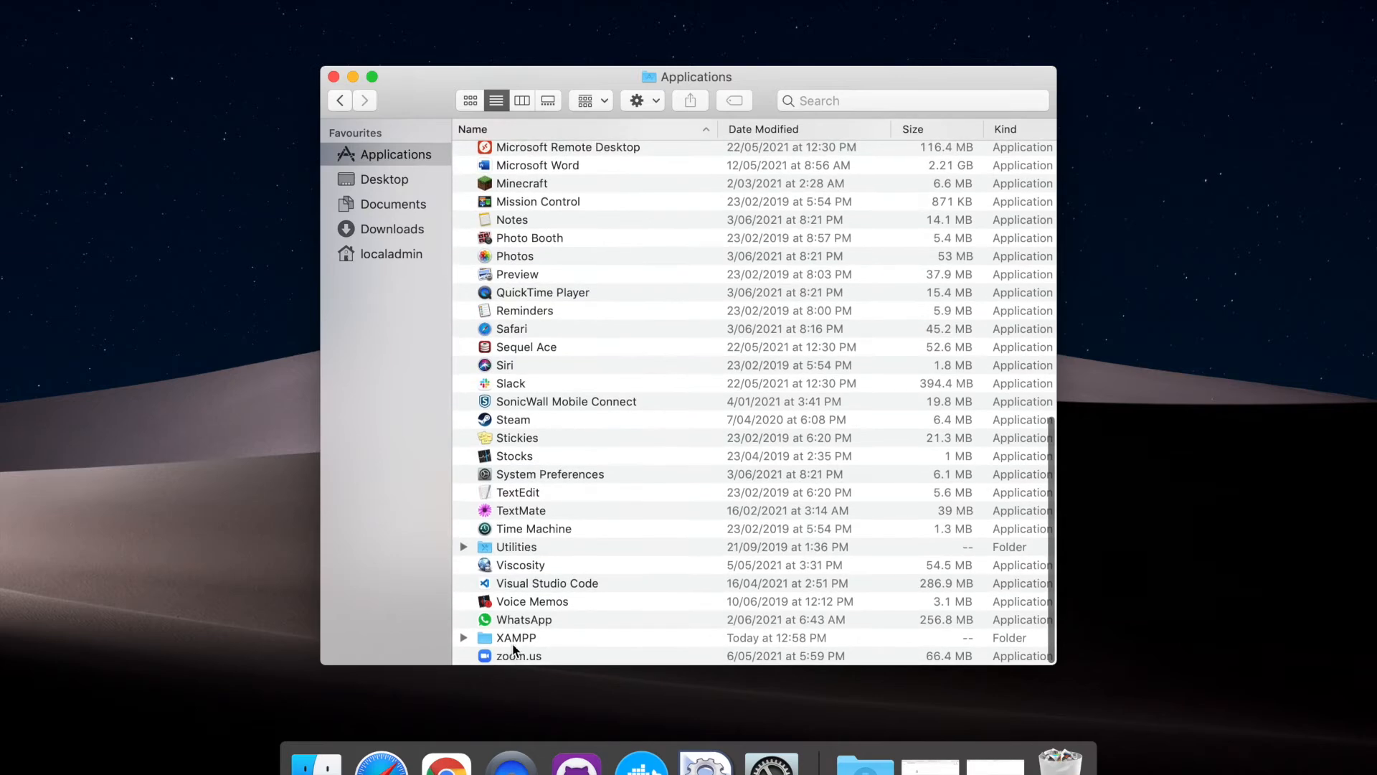
double_click(513, 640)
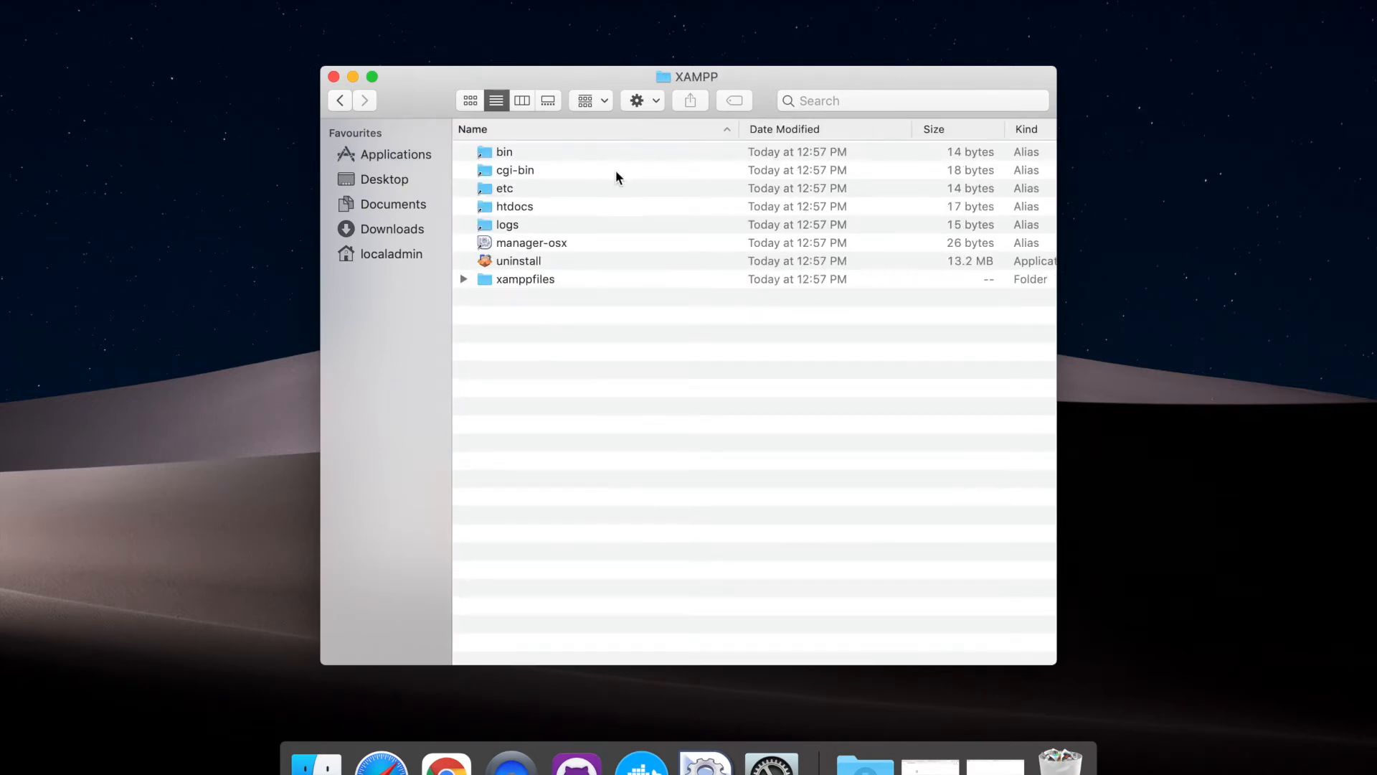
left_click(528, 244)
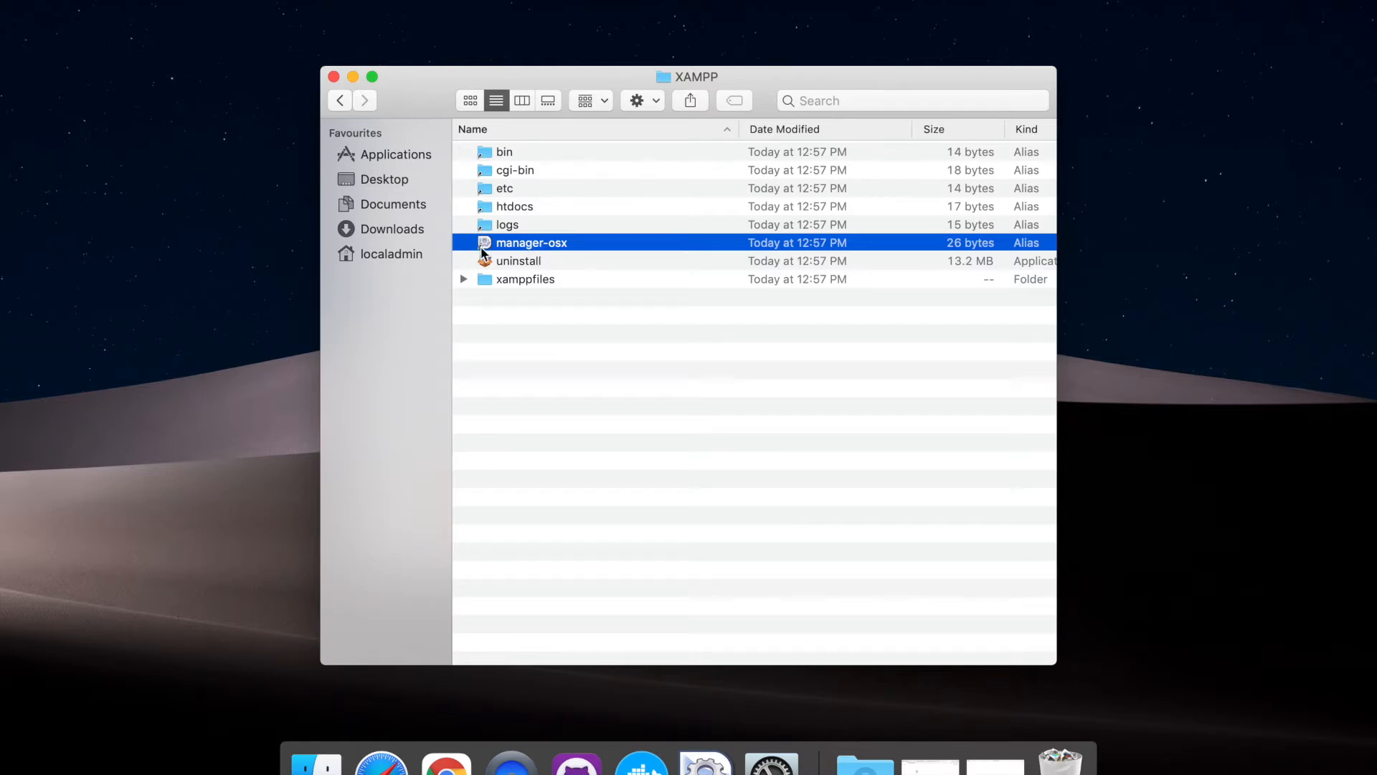
double_click(523, 280)
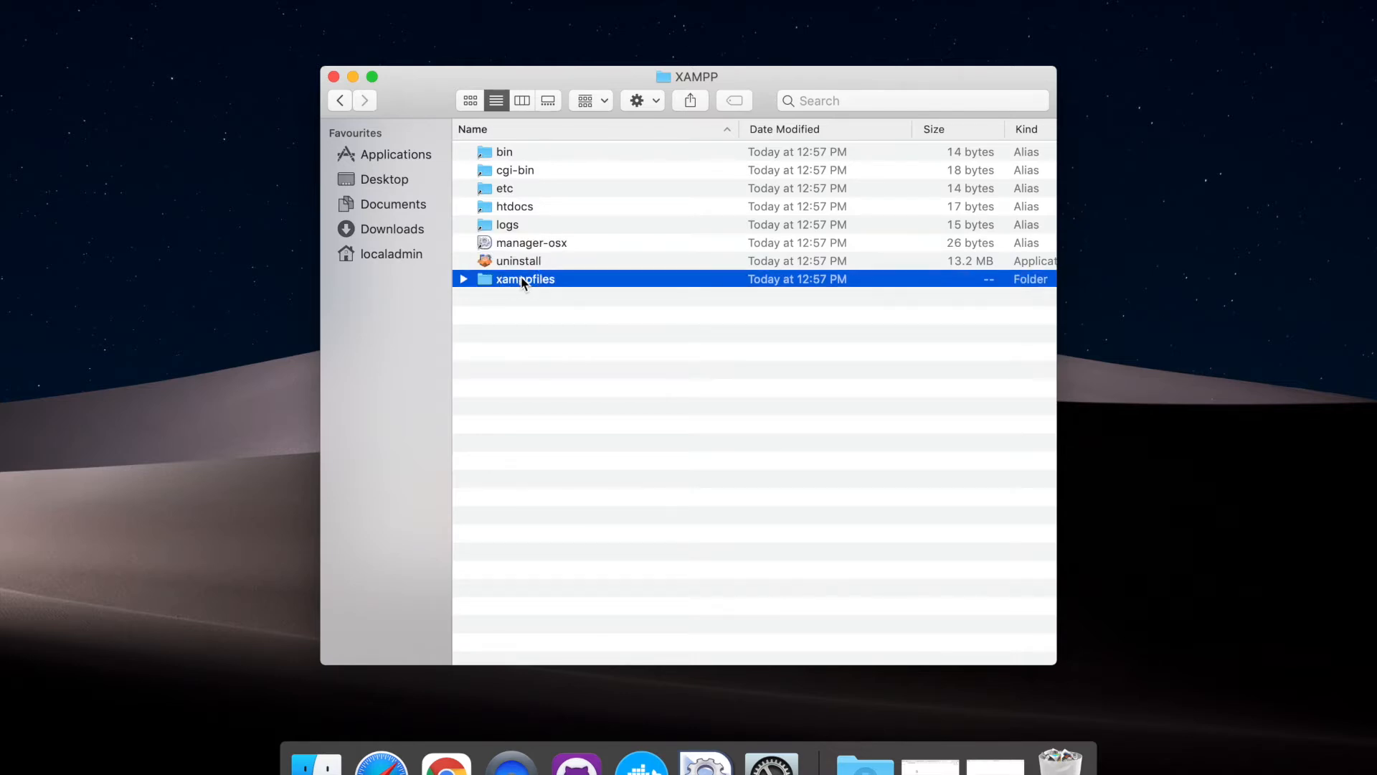
scroll(529, 304, "up", 5)
scroll(528, 305, "down", 5)
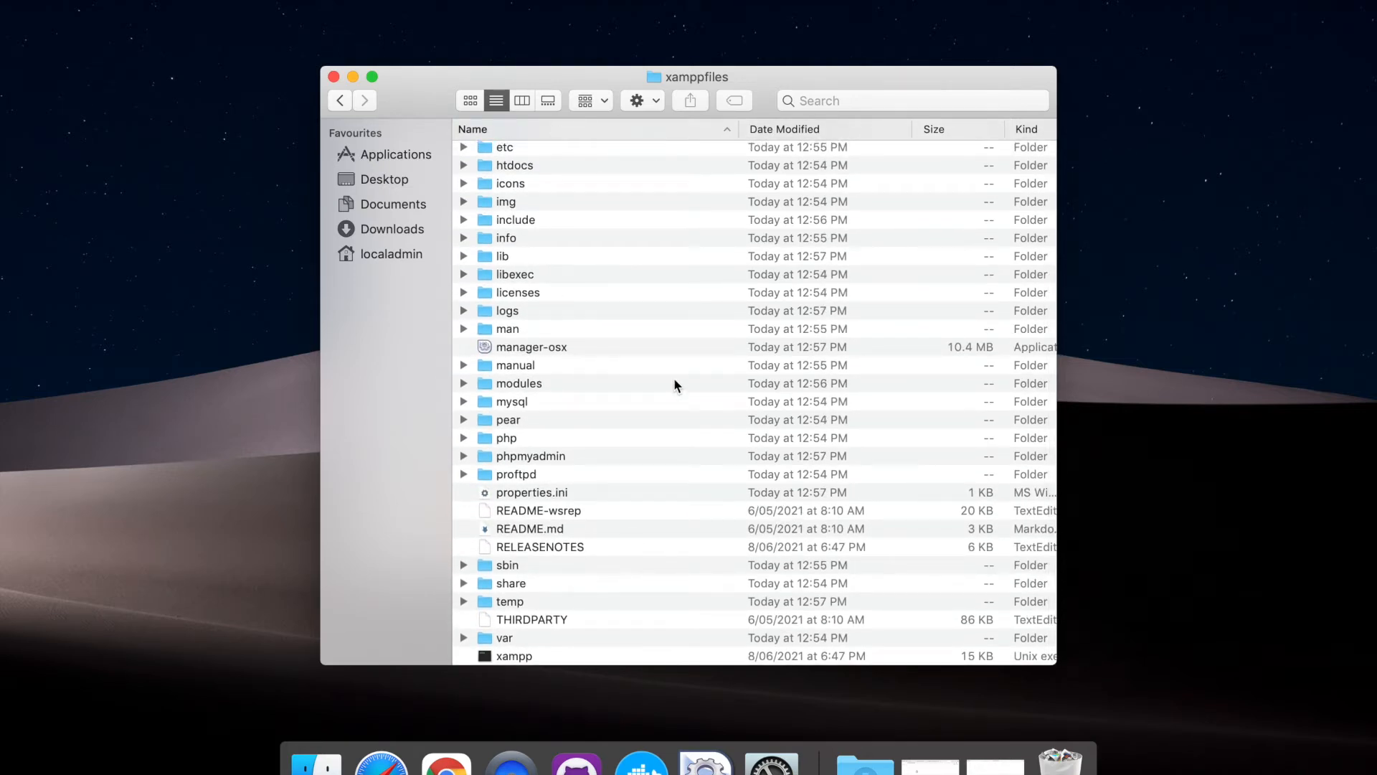
Go back to the XAMPP folder and open its htdocs folder to view the web files
left_click(340, 101)
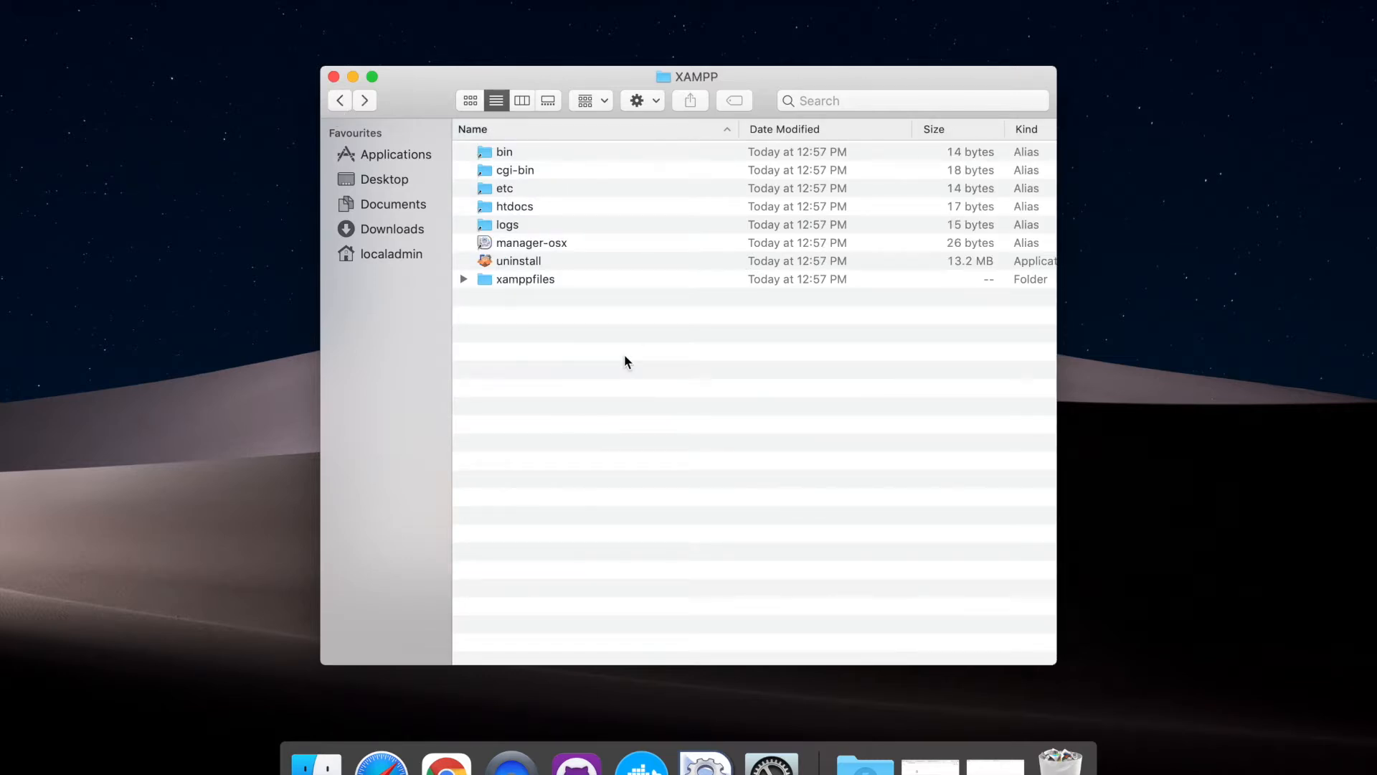
left_click(502, 208)
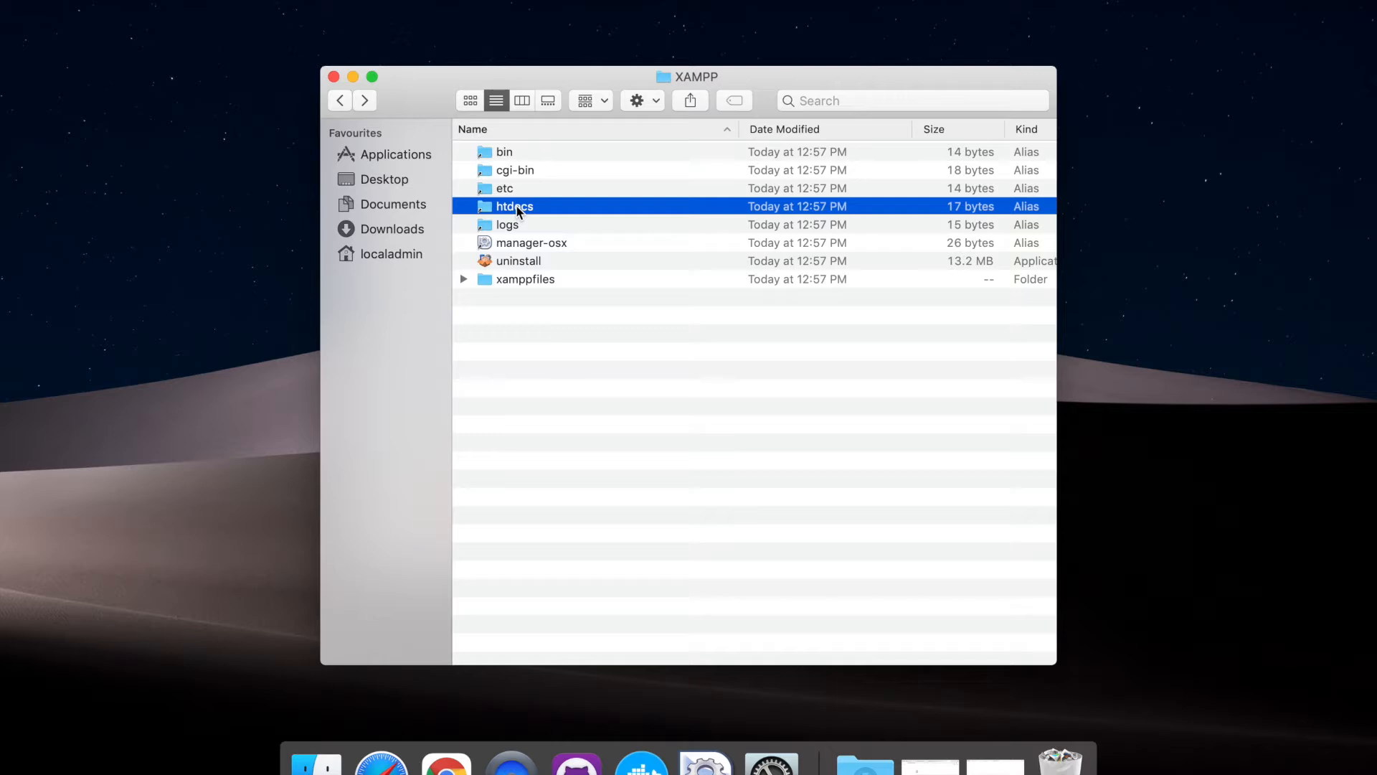
double_click(517, 208)
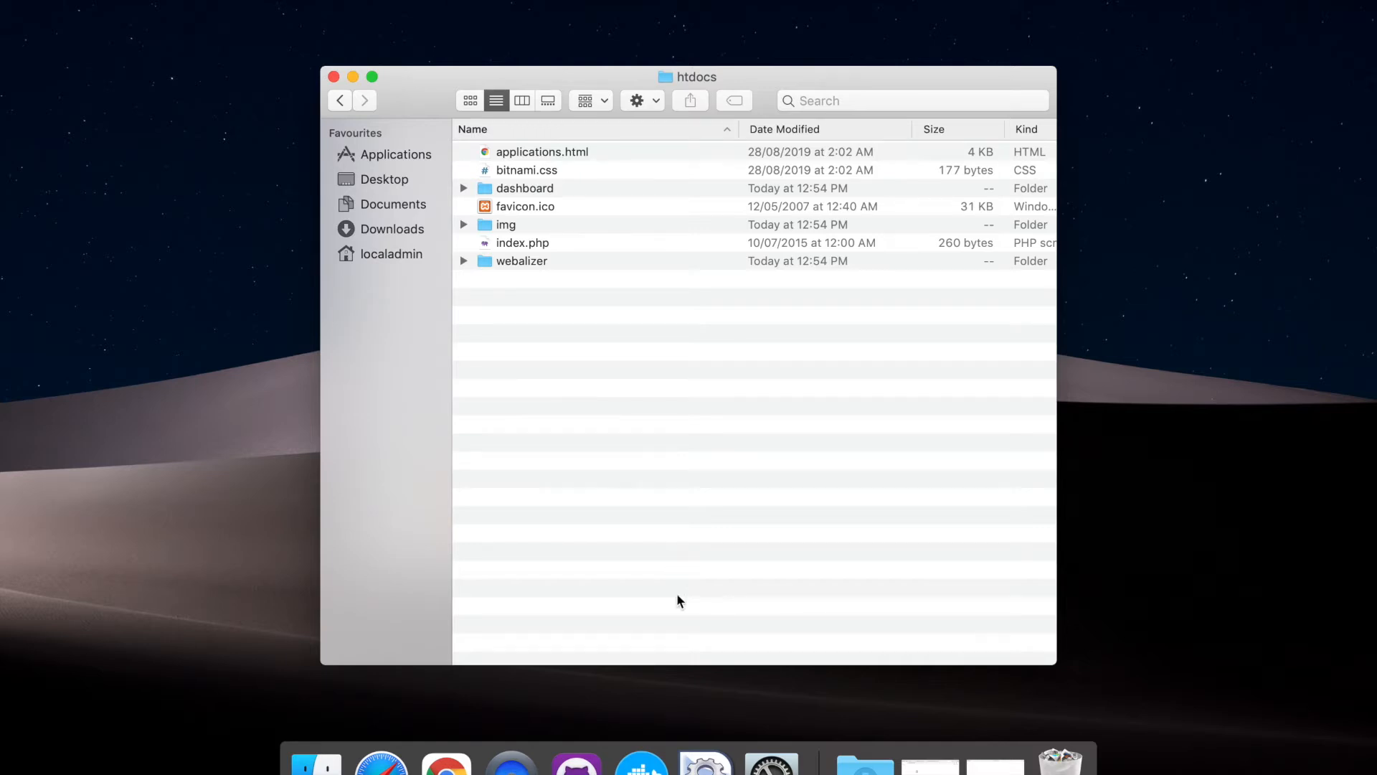
Switch to the XAMPP manager and start the MySQL Database server
left_click(705, 764)
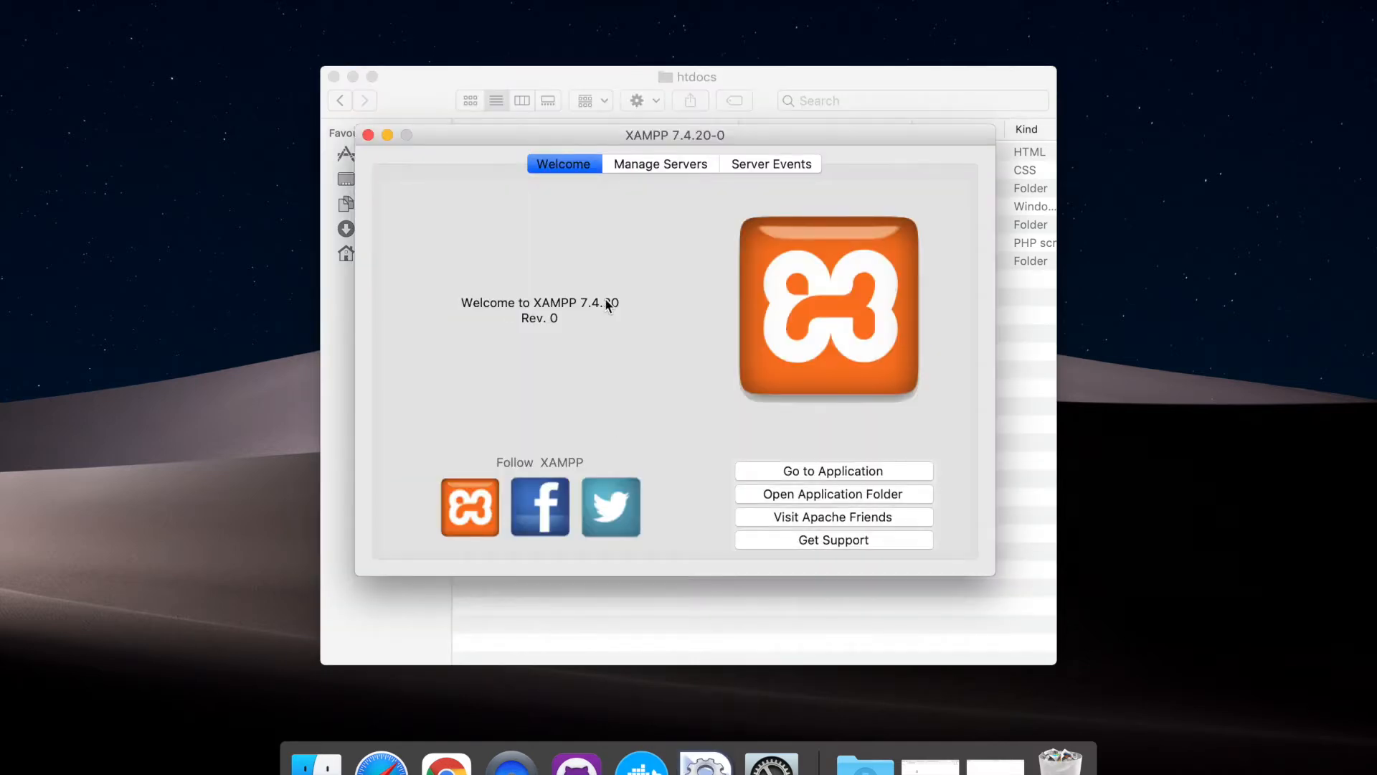
left_click(651, 166)
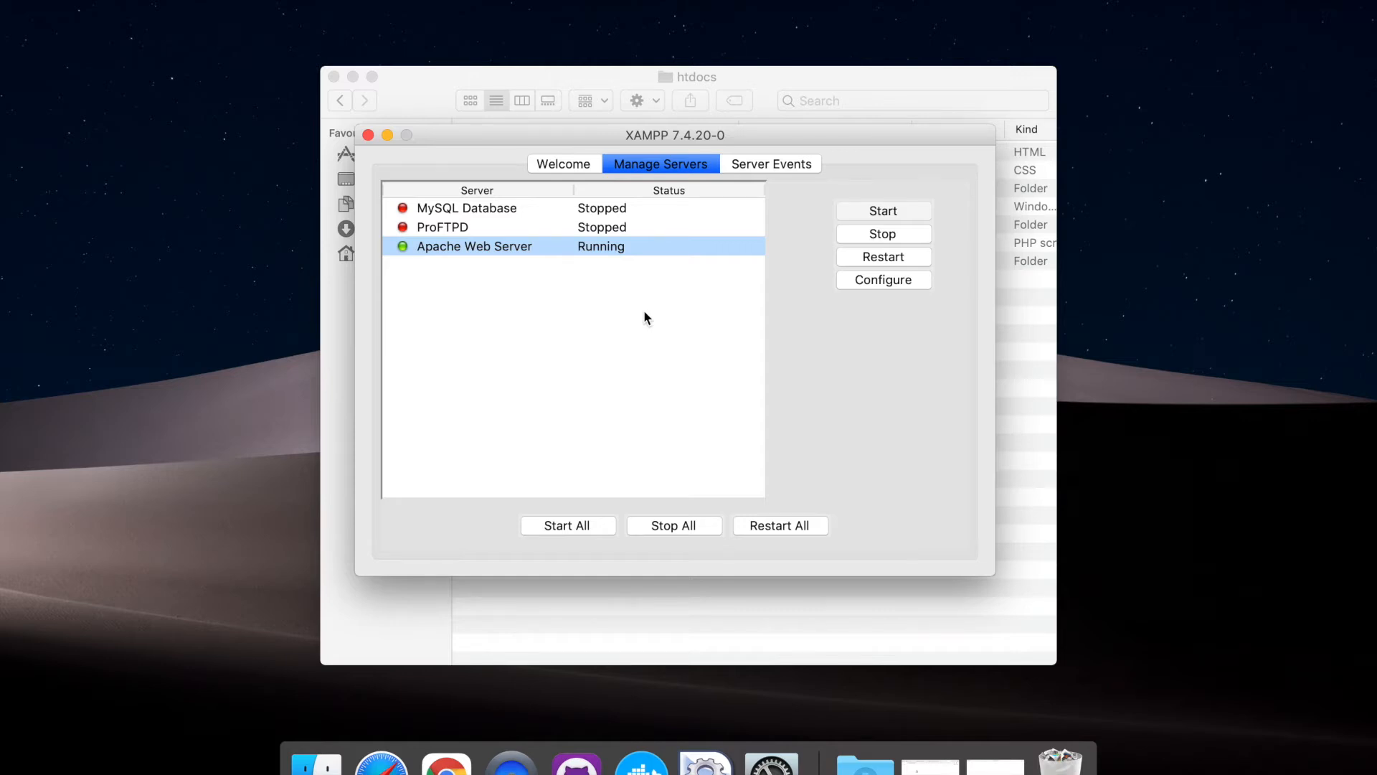
left_click(520, 209)
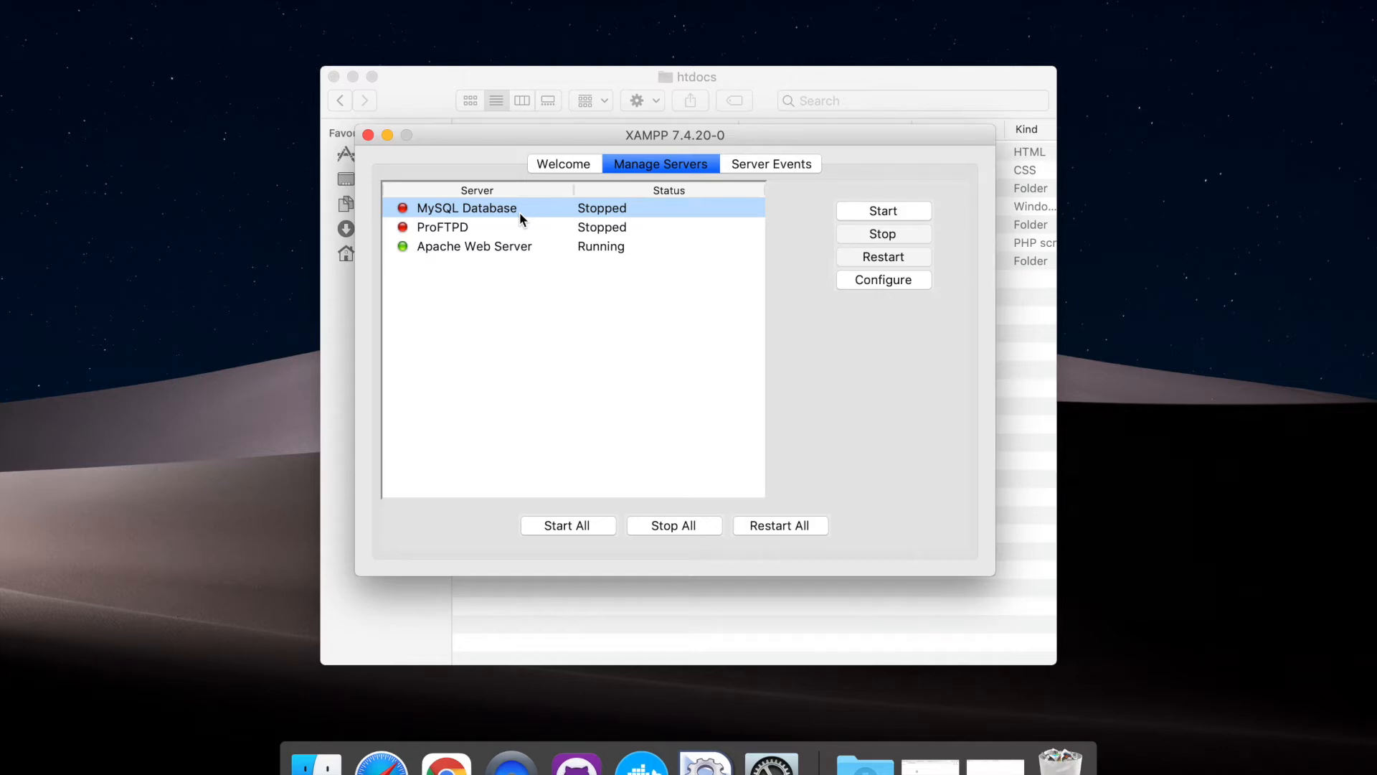
left_click(852, 210)
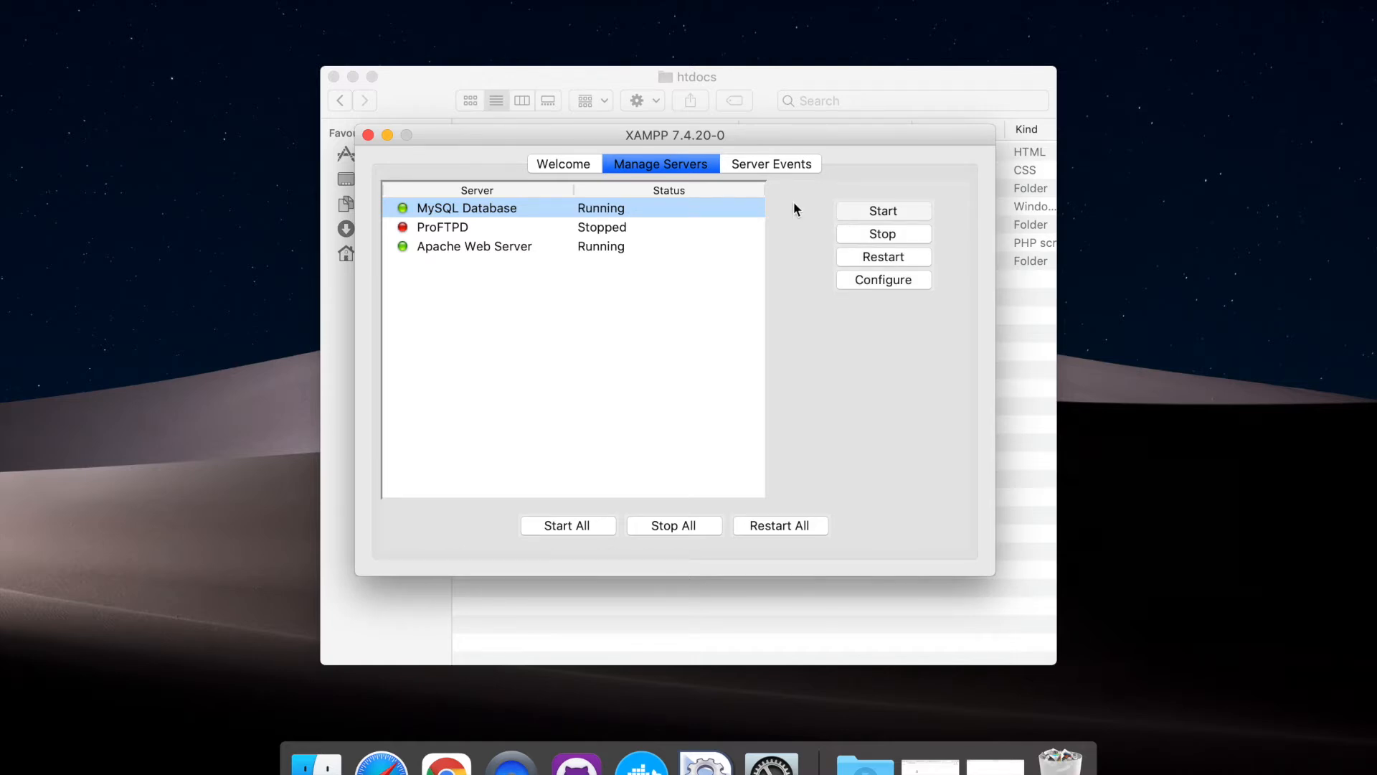
Switch to Chrome and load the local web server at 127.0.0.1
left_click(467, 761)
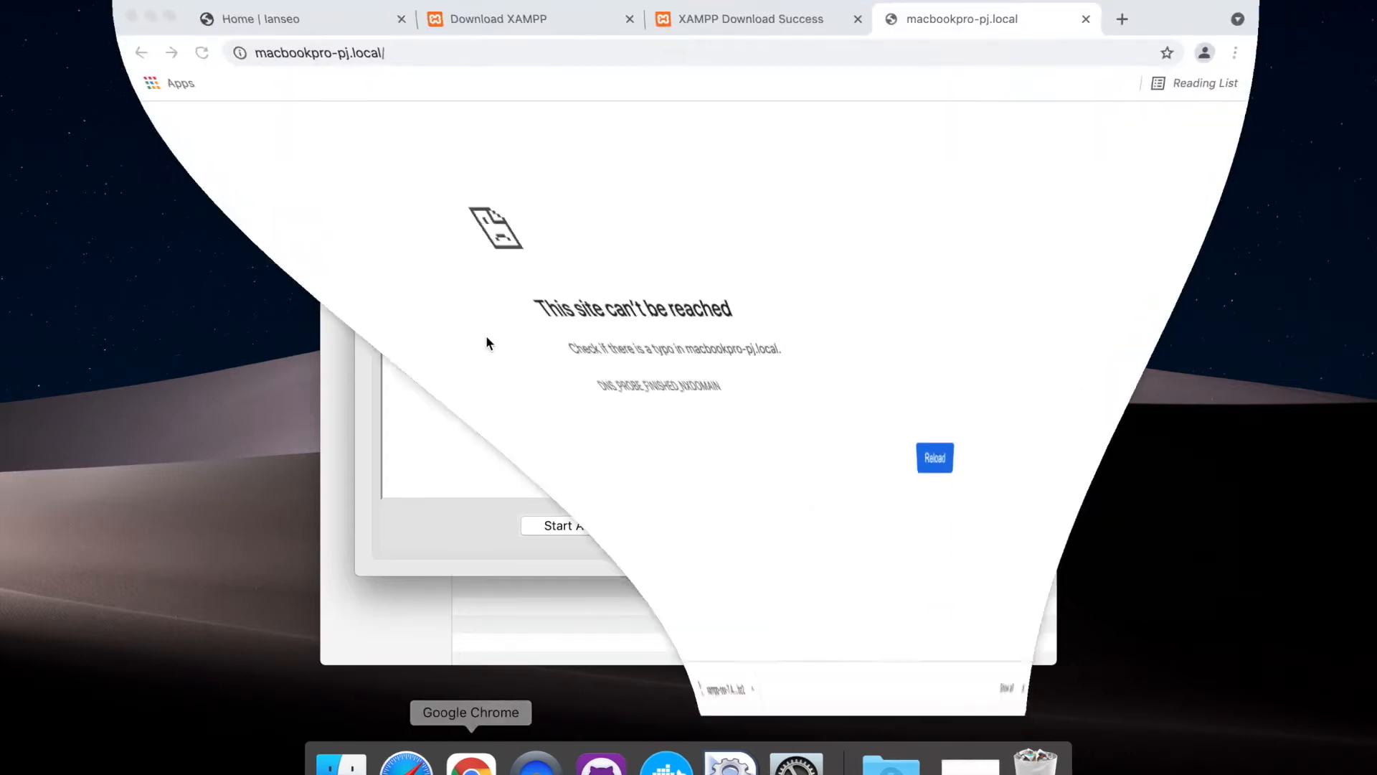
left_click(400, 52)
type("12")
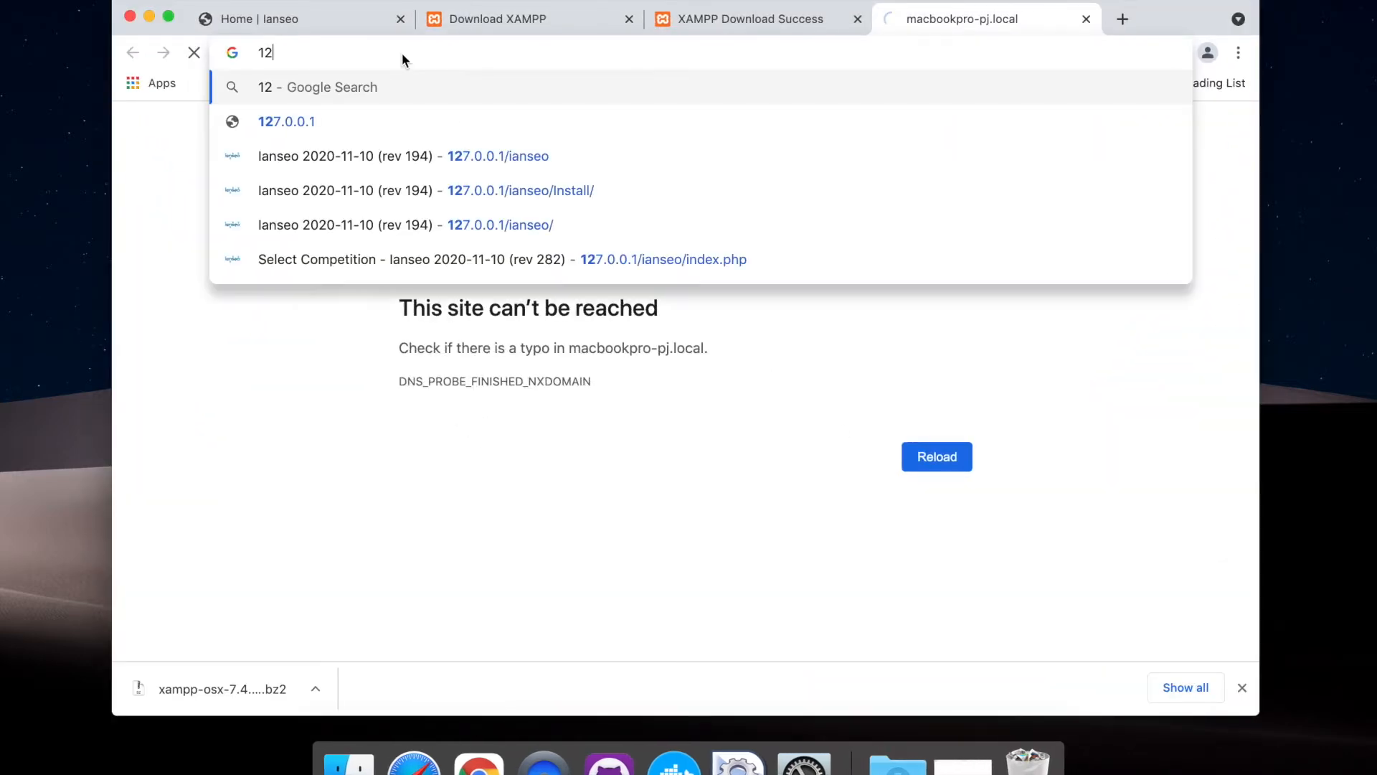
type("7.0.0.1")
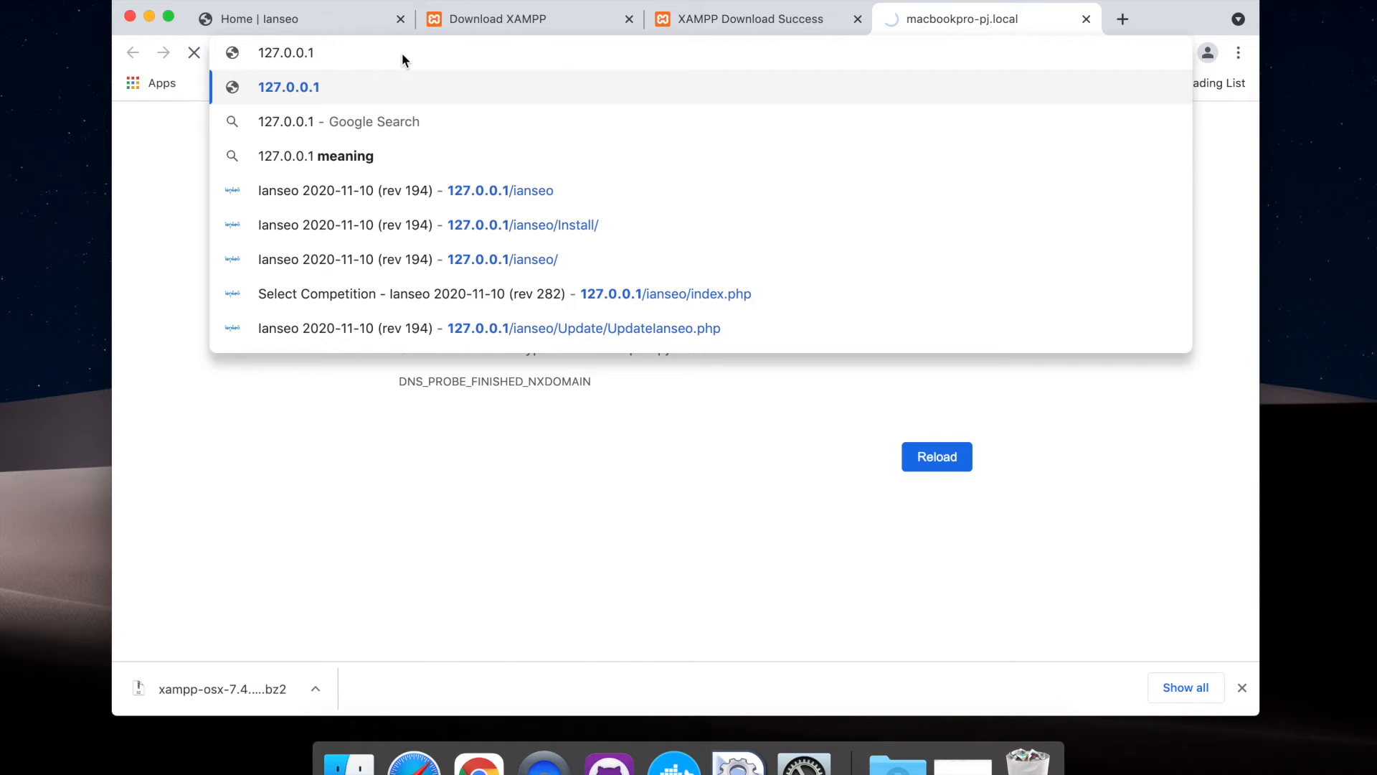
key("Return")
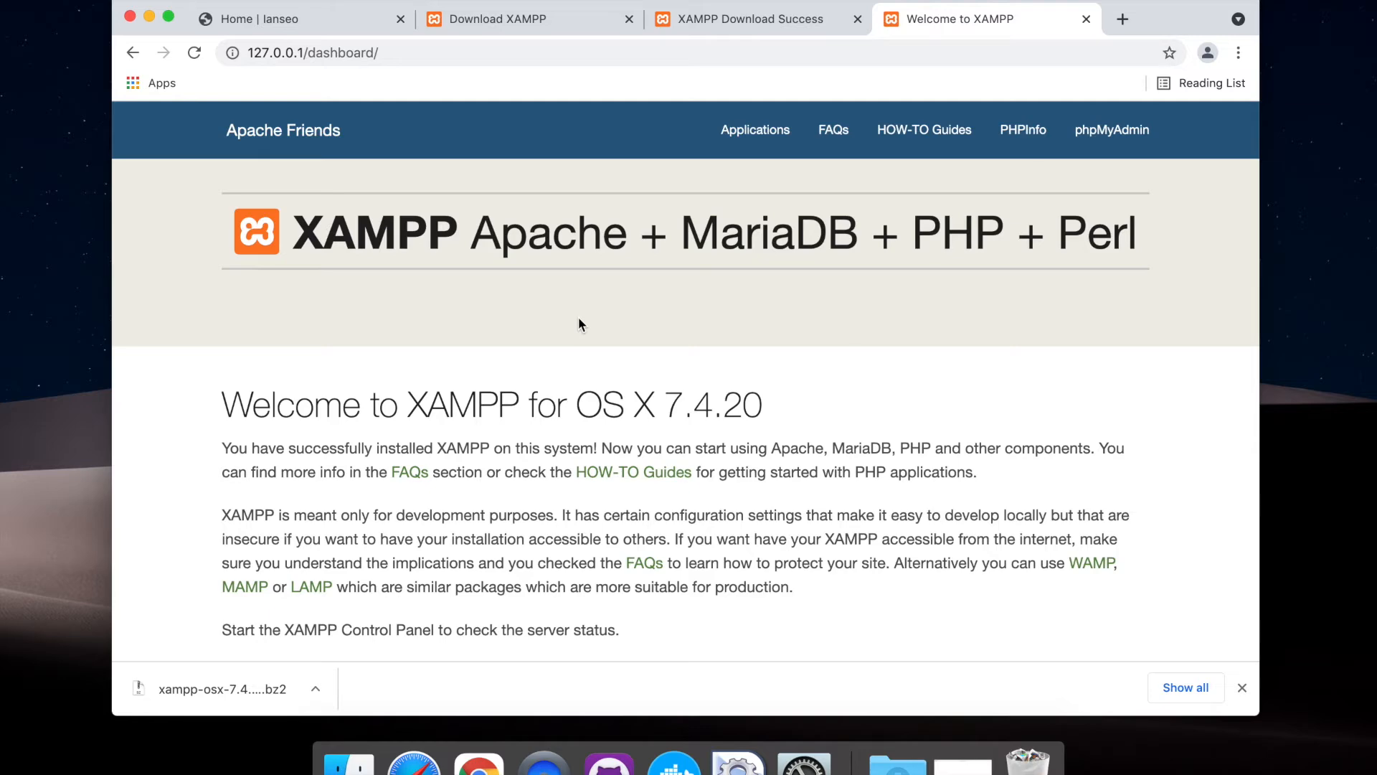
Look through the XAMPP dashboard page and dismiss the browser's downloads bar
scroll(578, 322, "down", 10)
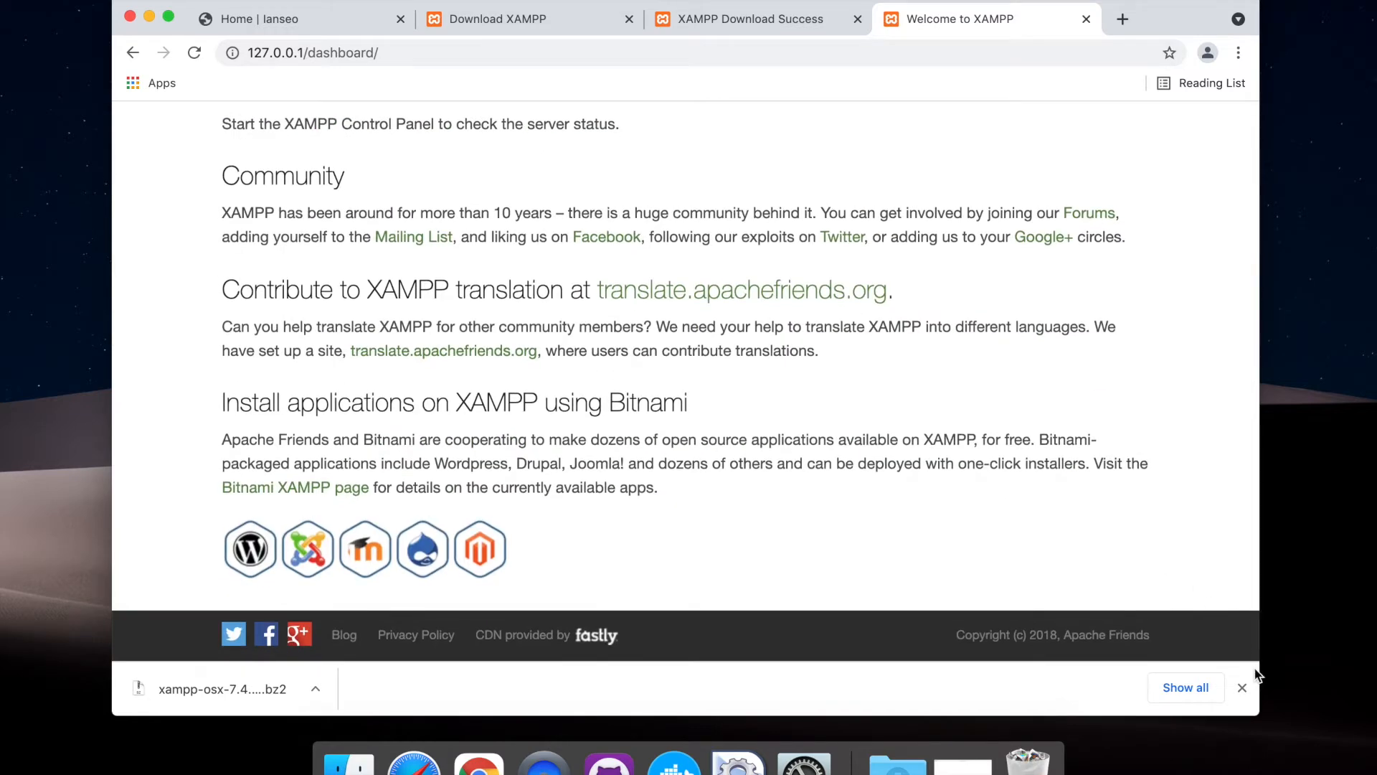
left_click(1243, 687)
scroll(829, 431, "up", 10)
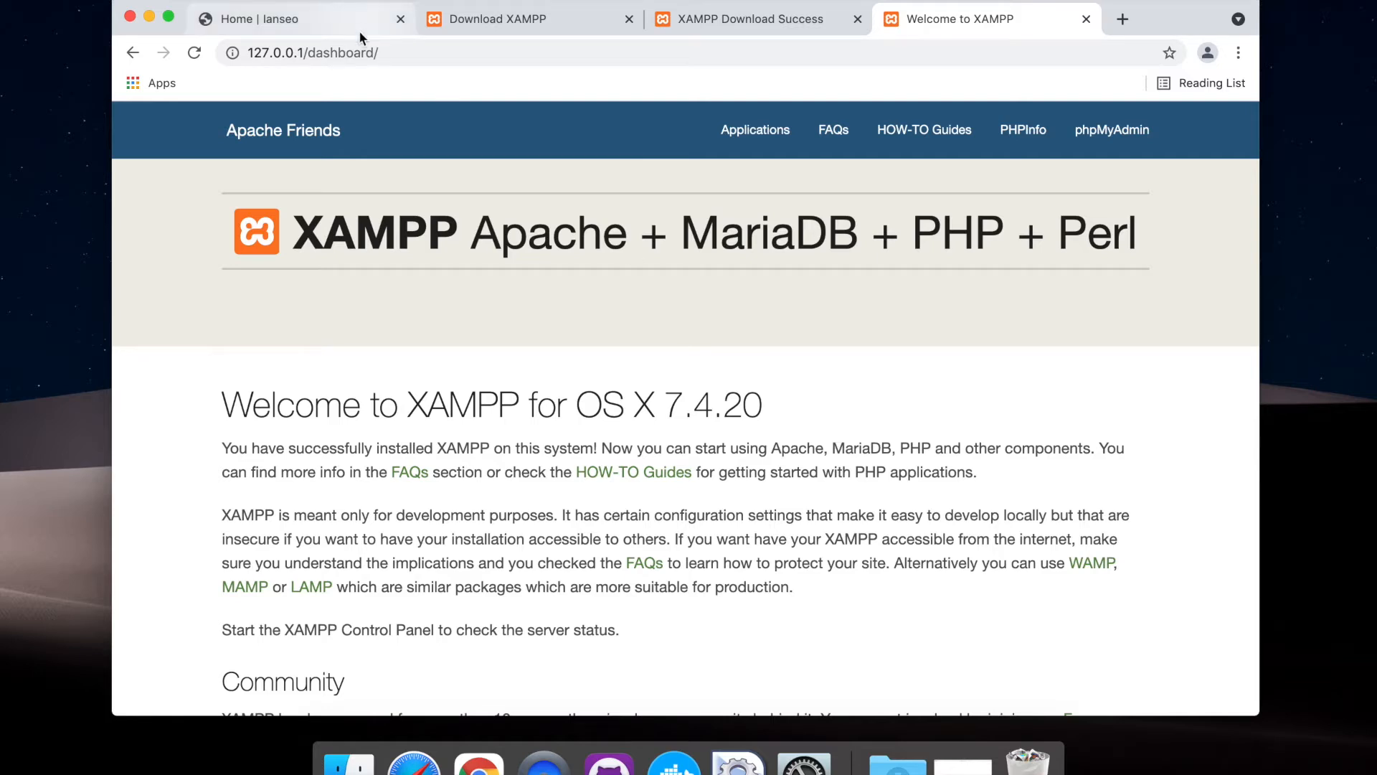
Try to load 127.0.0.1/ianseo by replacing the dashboard path in the address
left_click_drag(309, 54, 413, 71)
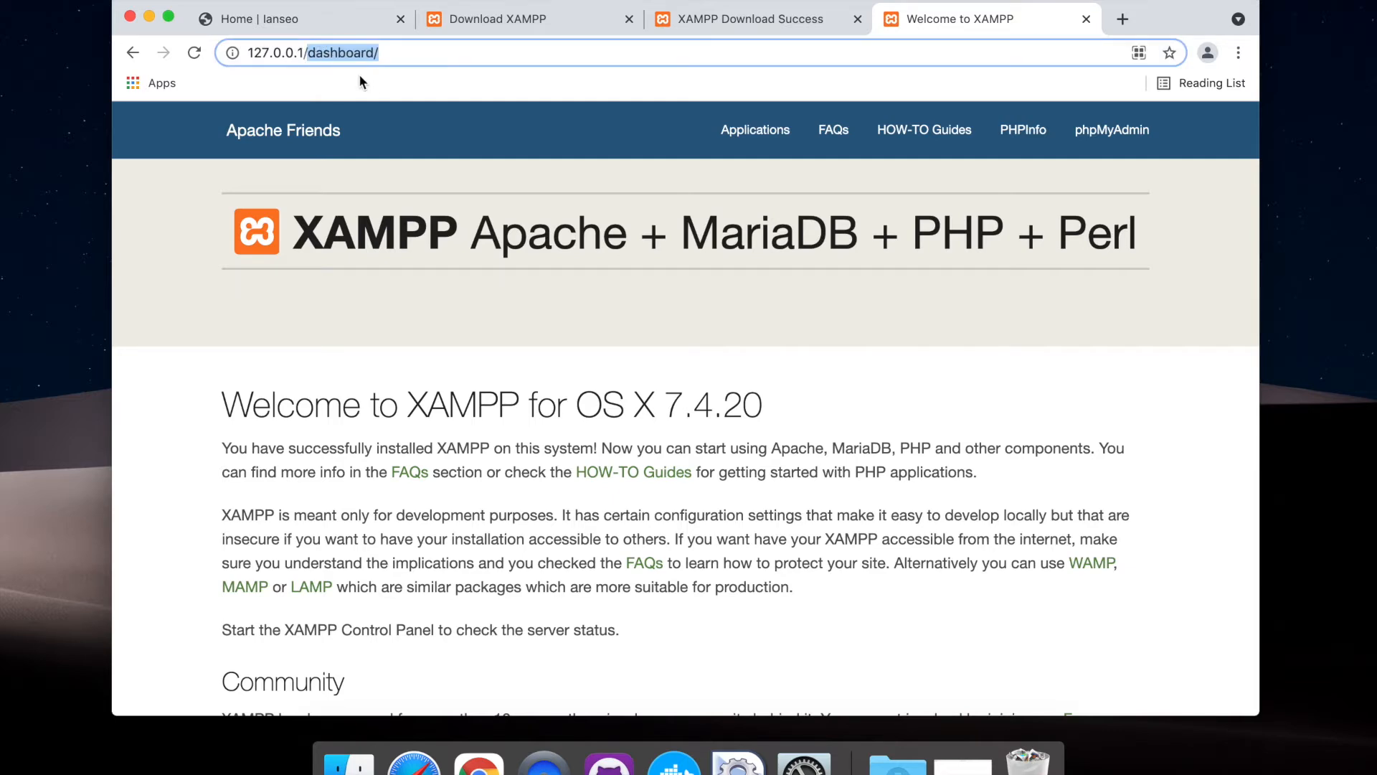
type("ianseo")
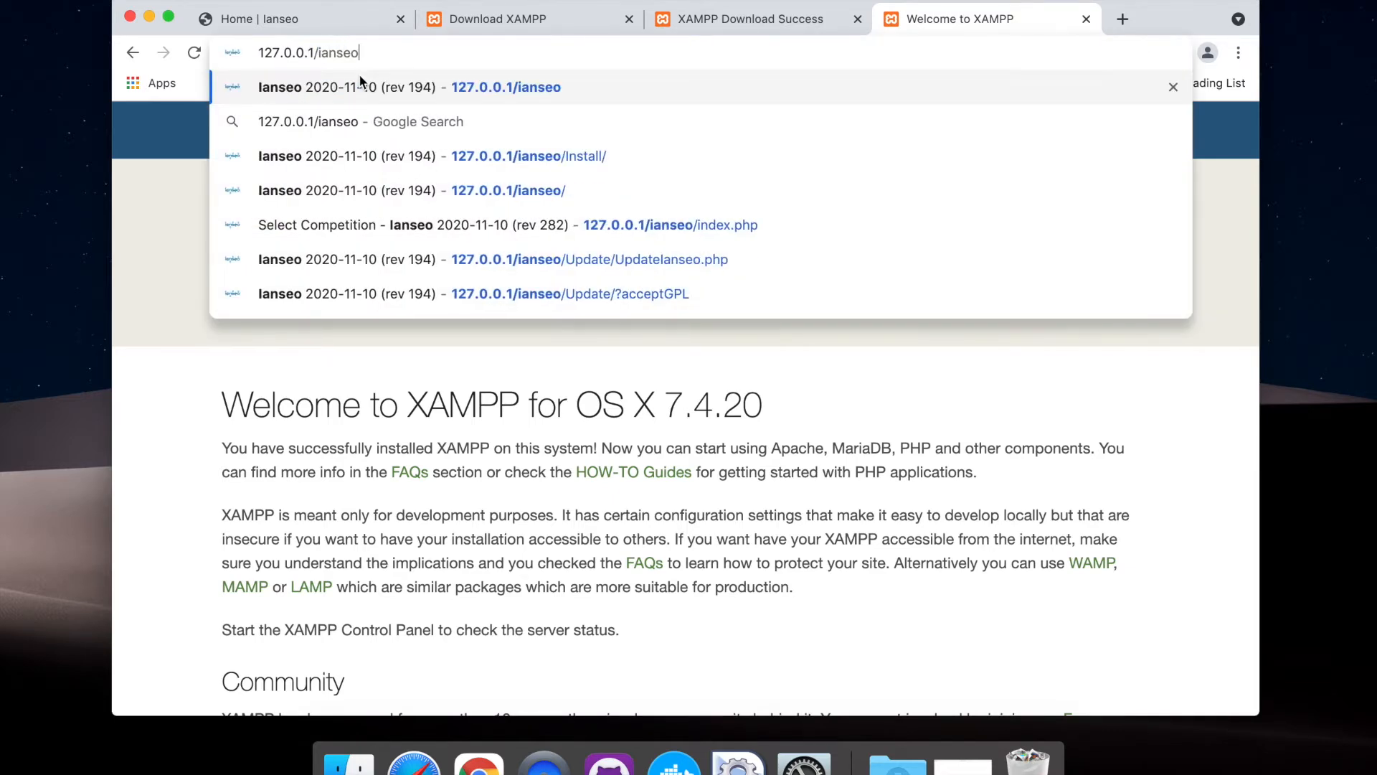
key("Return")
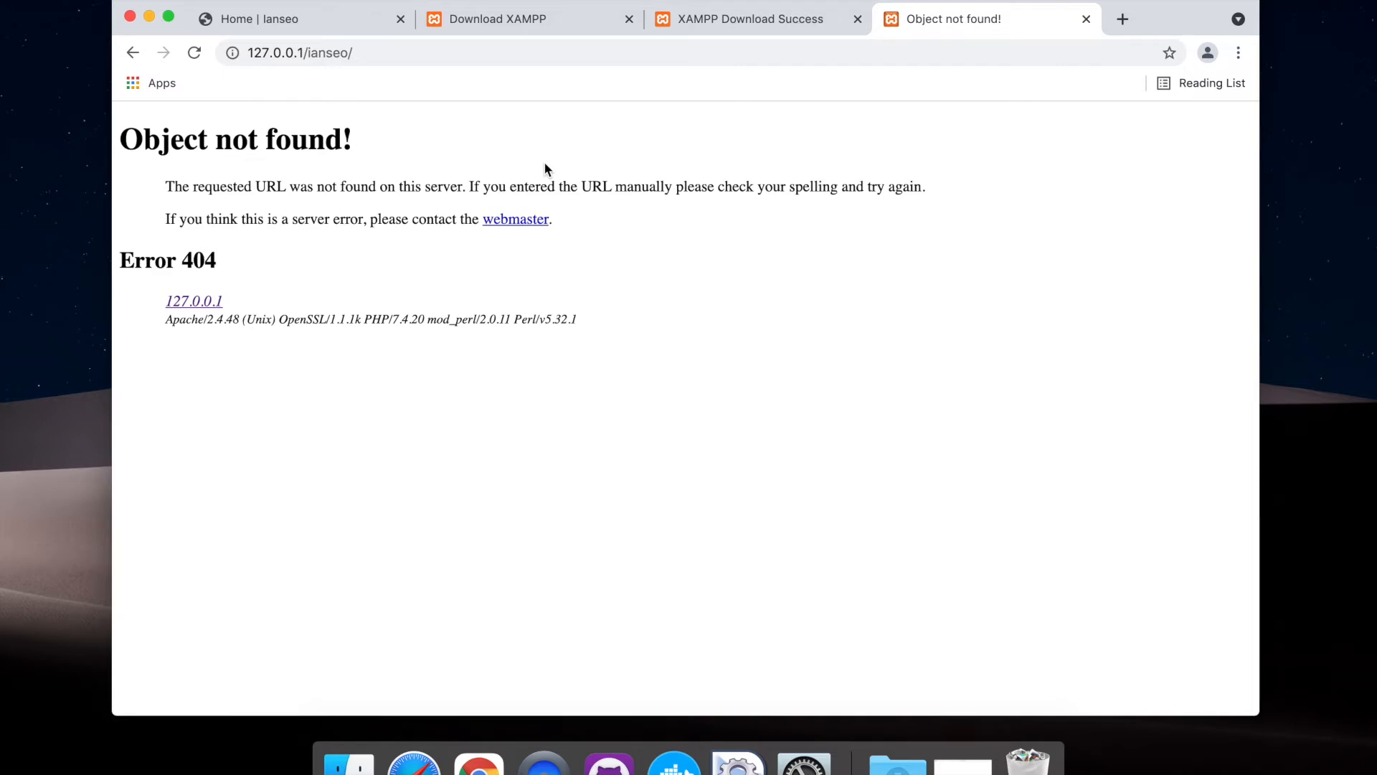
Return to the open ianseo.net site and open its Software and Manuals page
left_click(1123, 20)
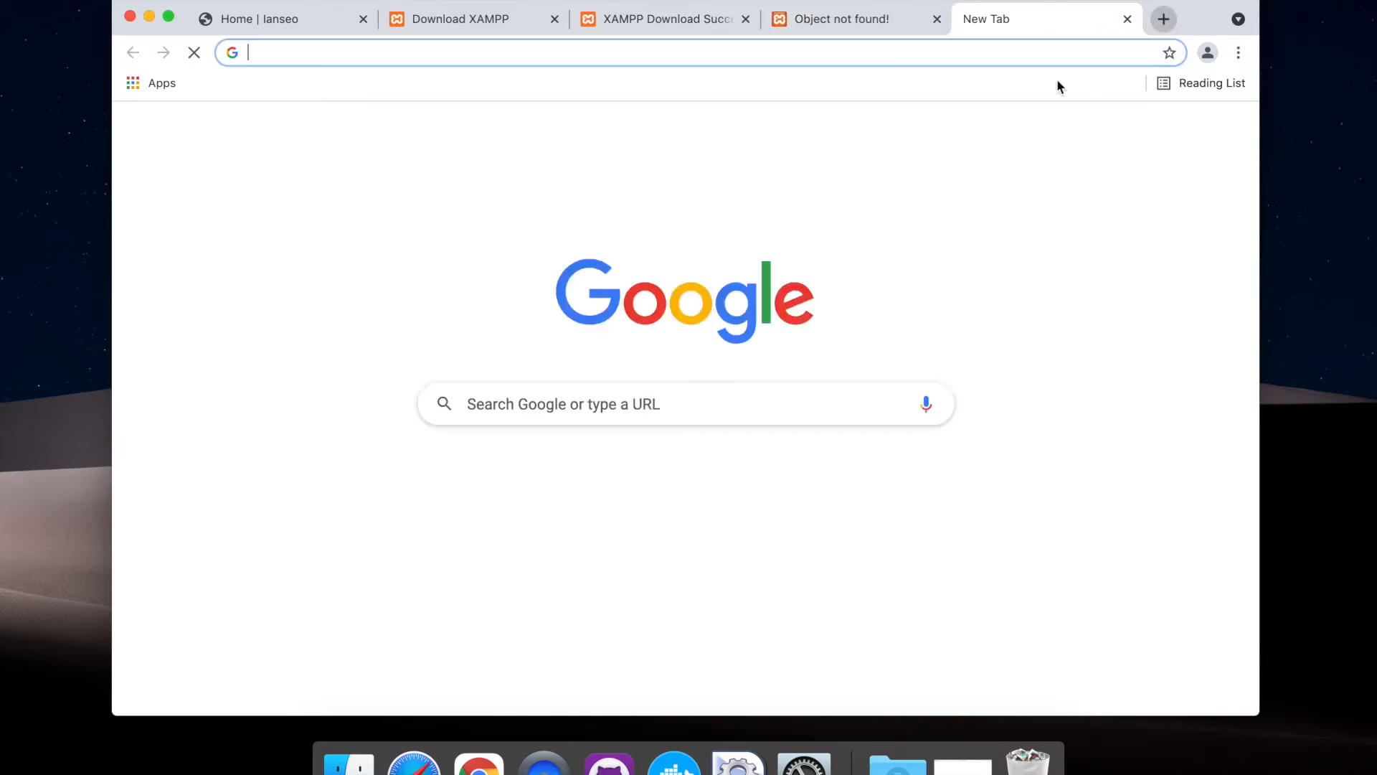
key("super+w")
left_click(264, 24)
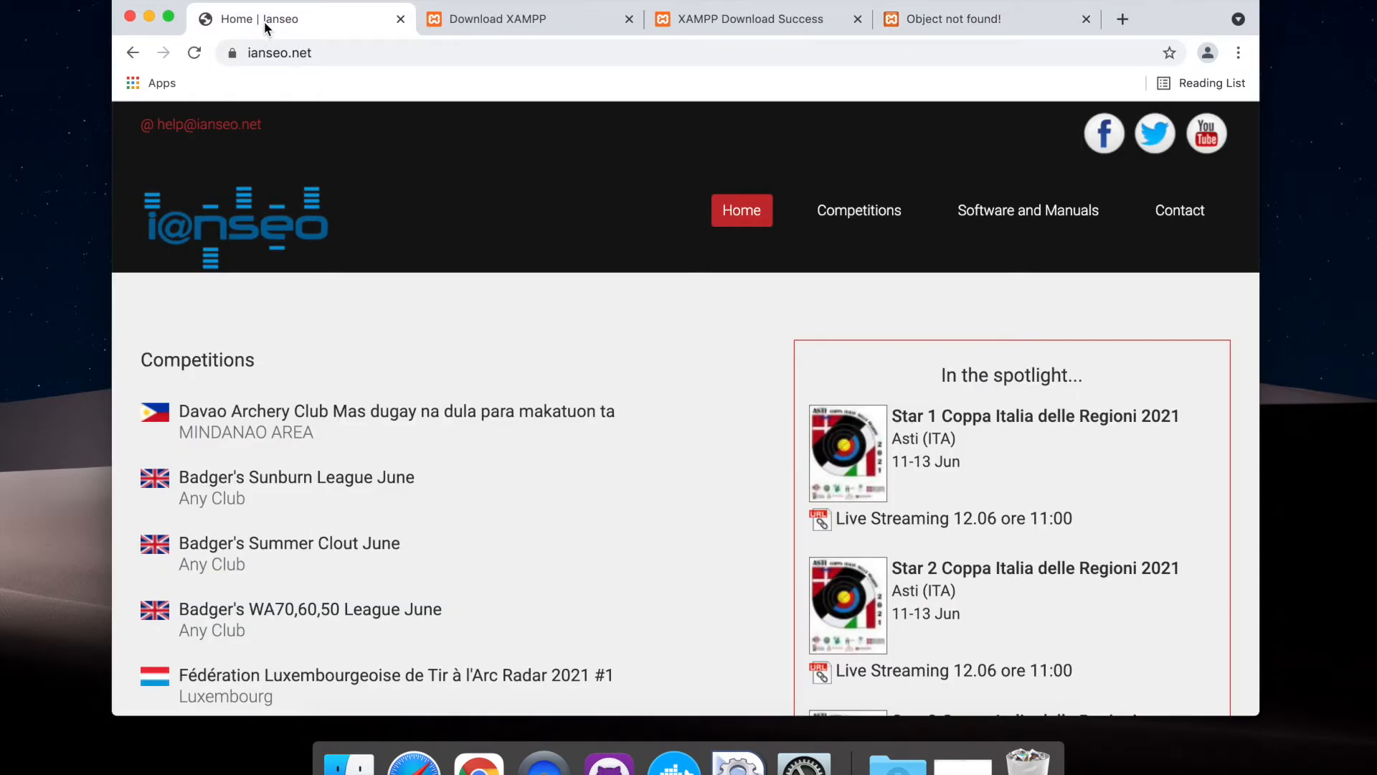
left_click(993, 220)
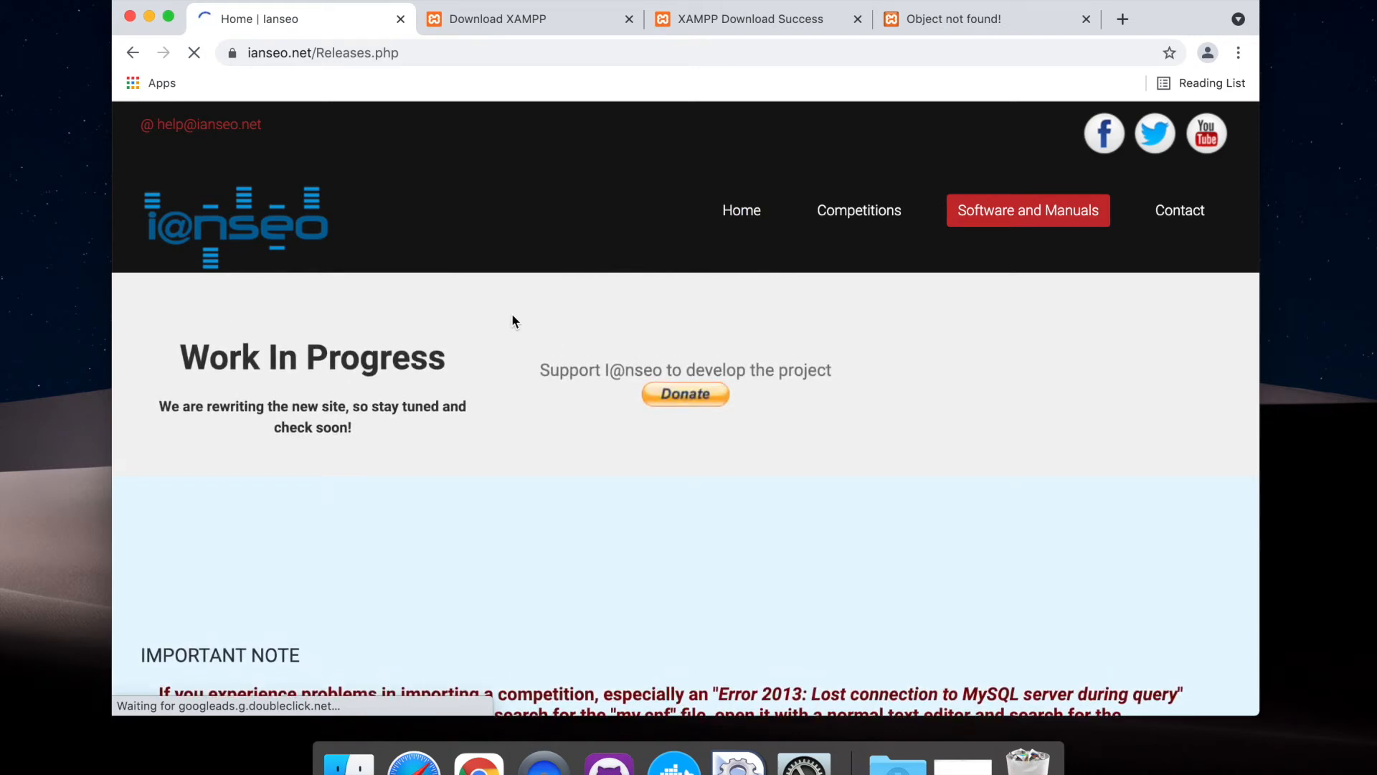
Find the install files for all platforms on the releases page and download them in ZIP format
scroll(512, 320, "down", 7)
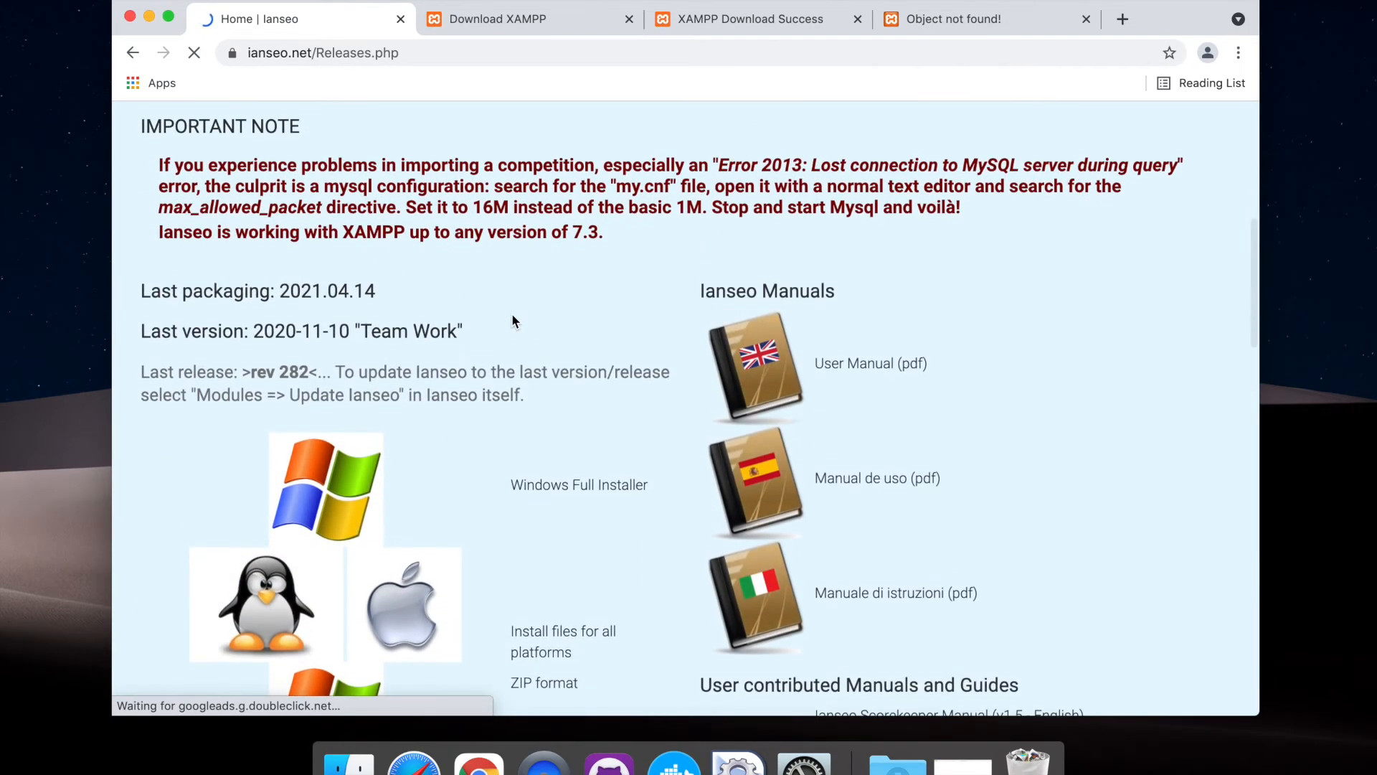
scroll(512, 321, "down", 3)
scroll(512, 321, "down", 2)
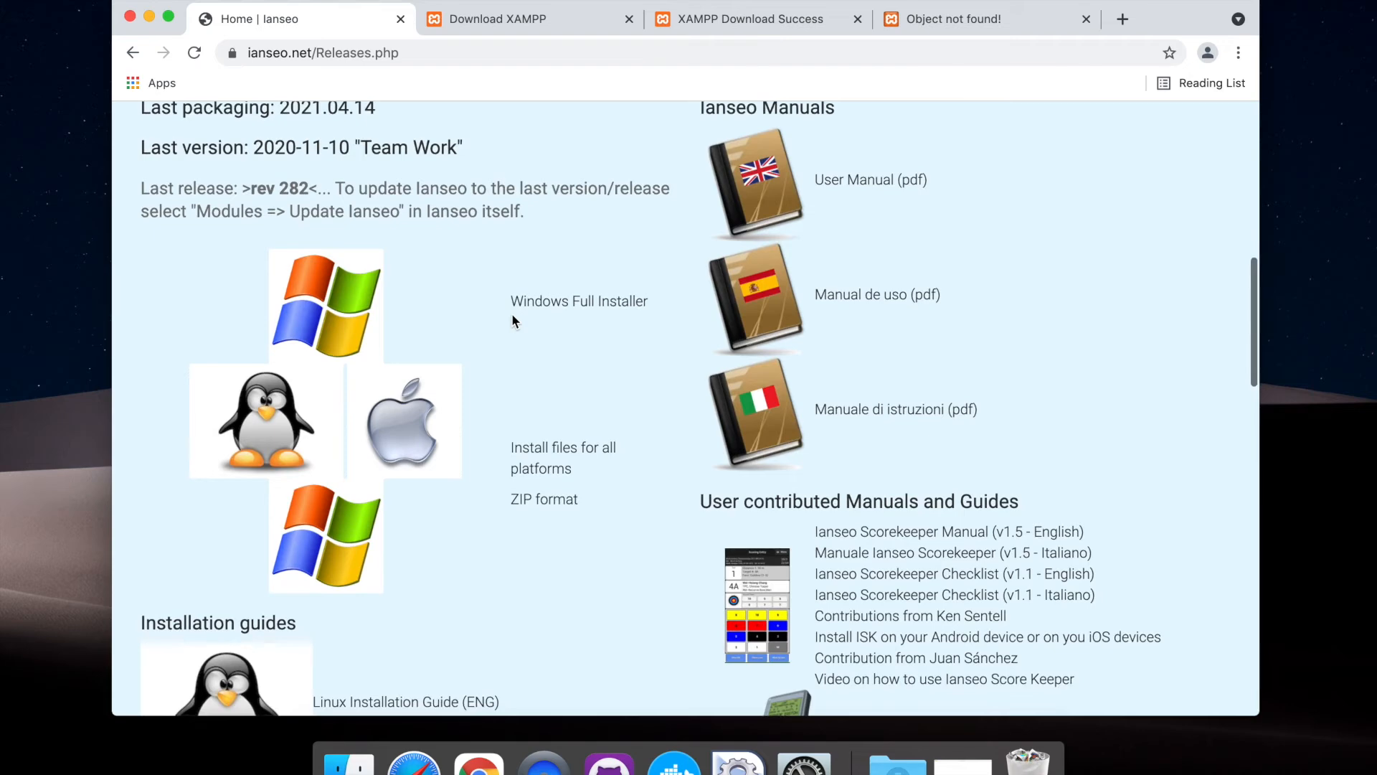
left_click_drag(514, 341, 577, 366)
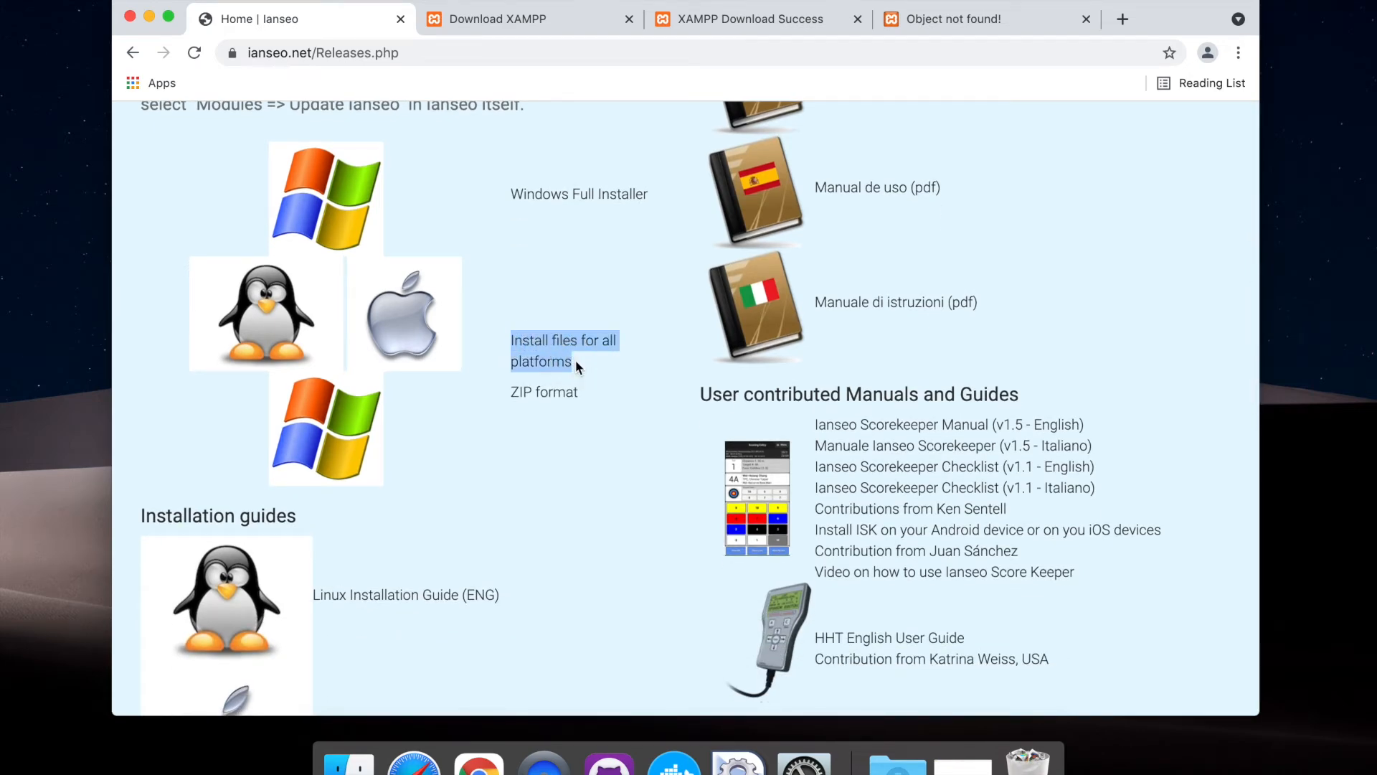
left_click(525, 399)
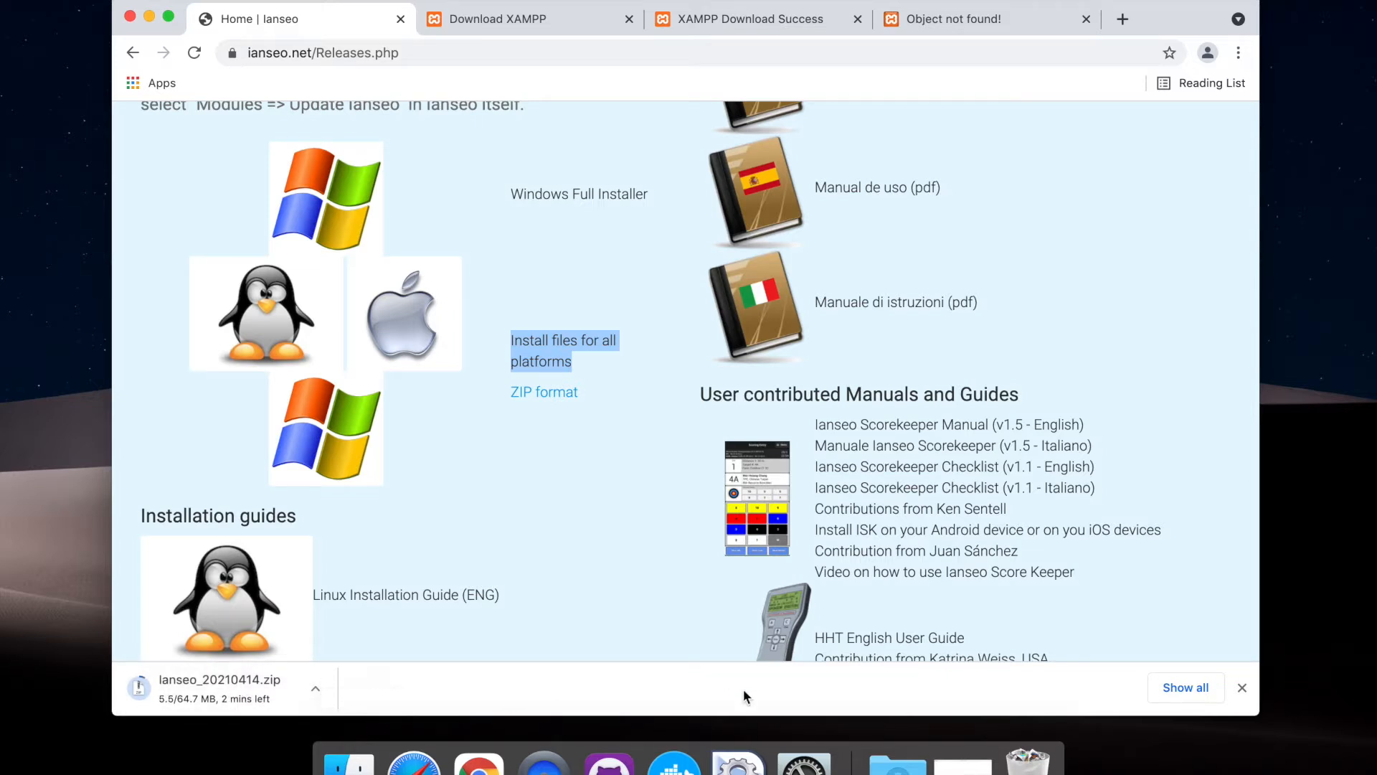
Create a folder named ianseo inside XAMPP's htdocs folder, open it and move its Finder window aside
left_click(349, 760)
left_click_drag(631, 80, 656, 94)
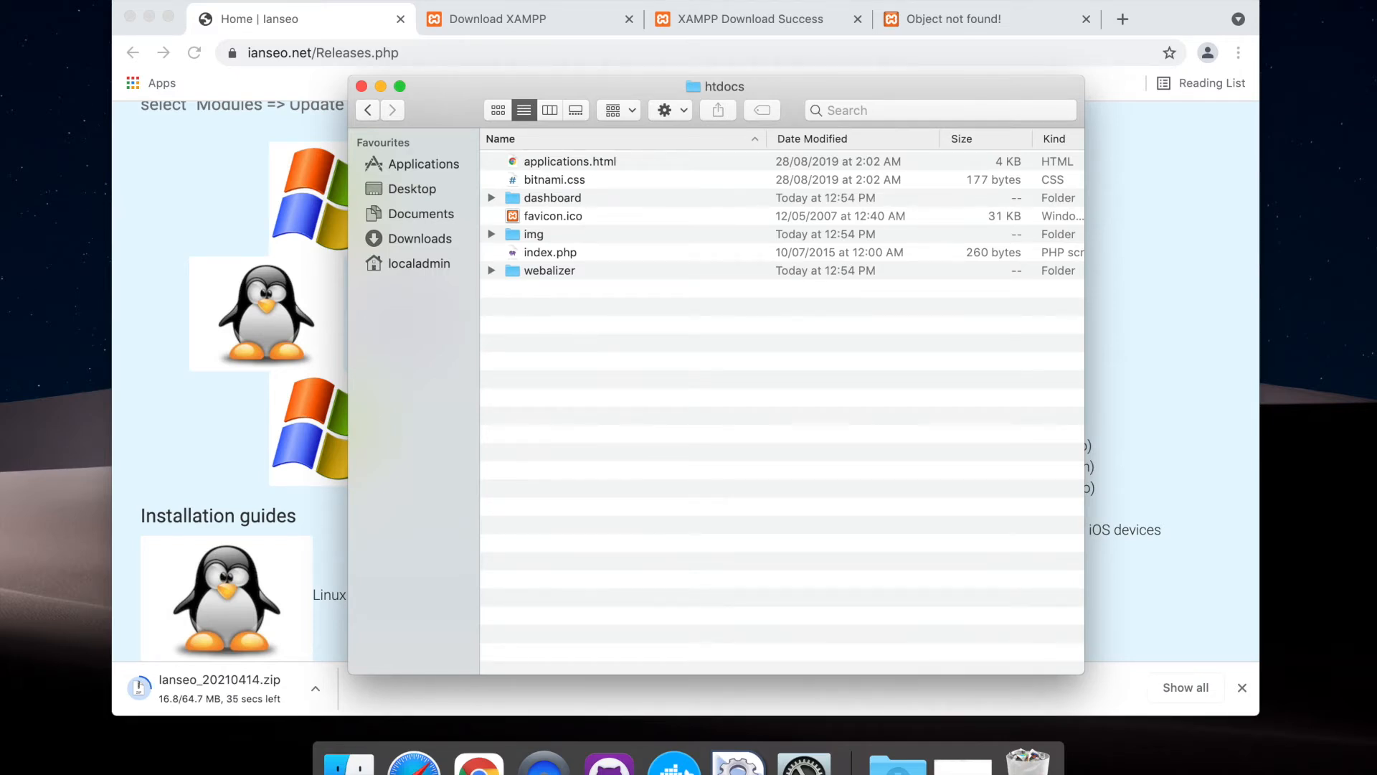
left_click(123, 0)
left_click(160, 9)
type("ianseo")
key("Return")
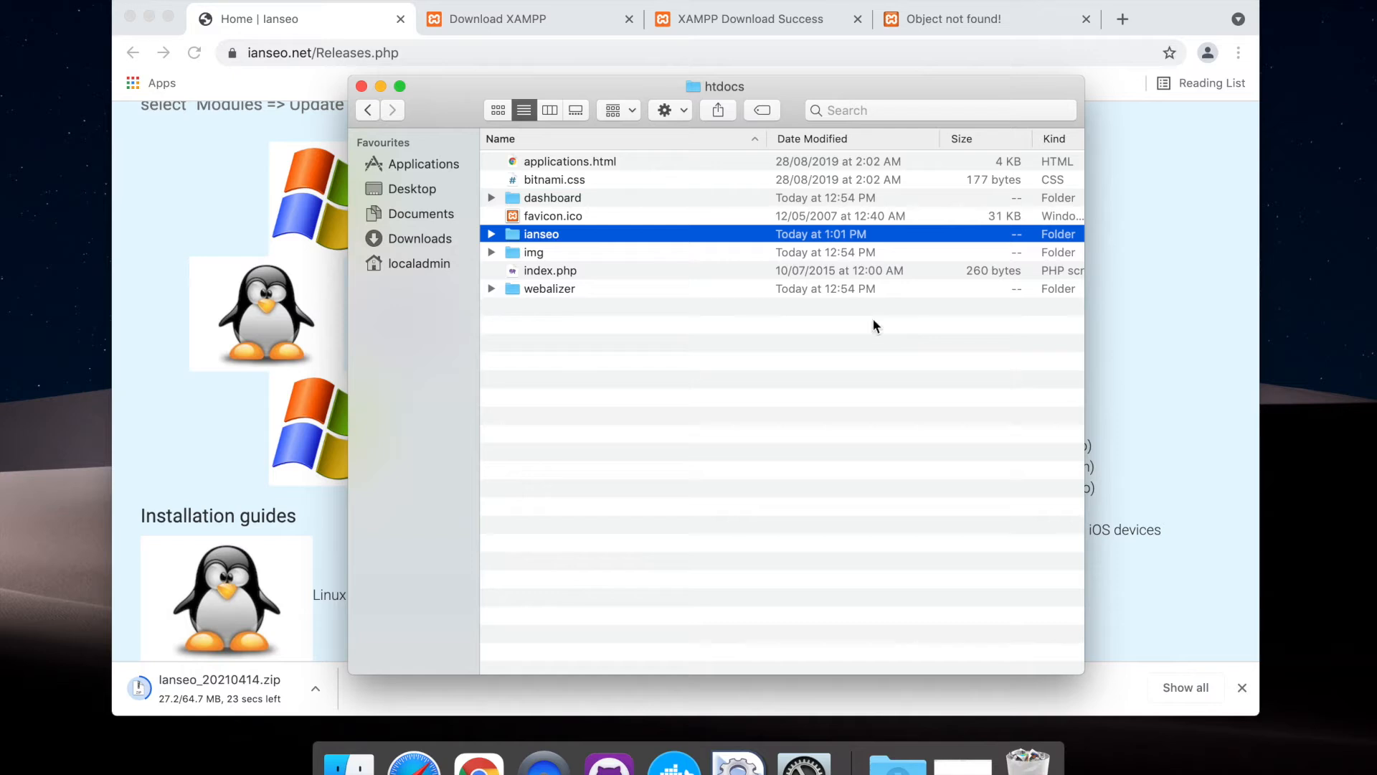
double_click(540, 236)
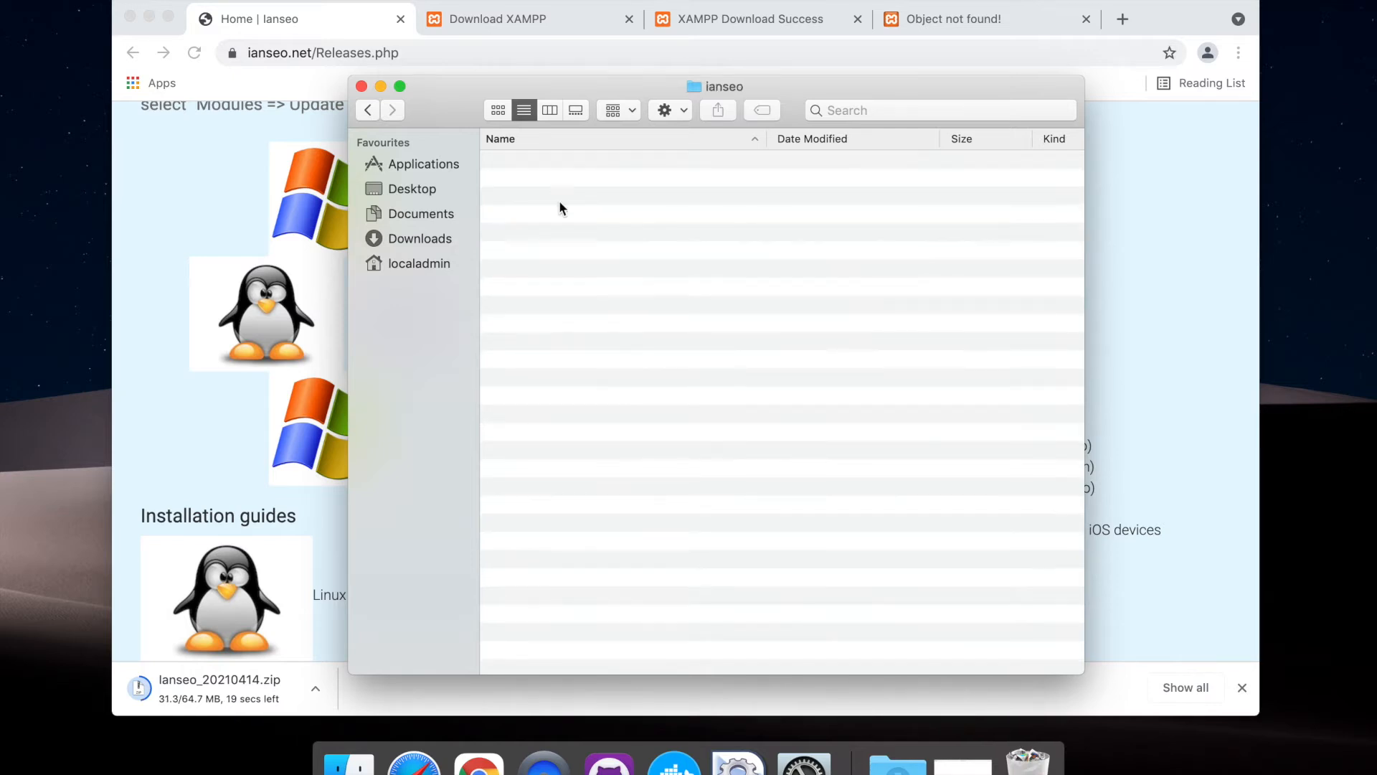
left_click_drag(630, 89, 311, 34)
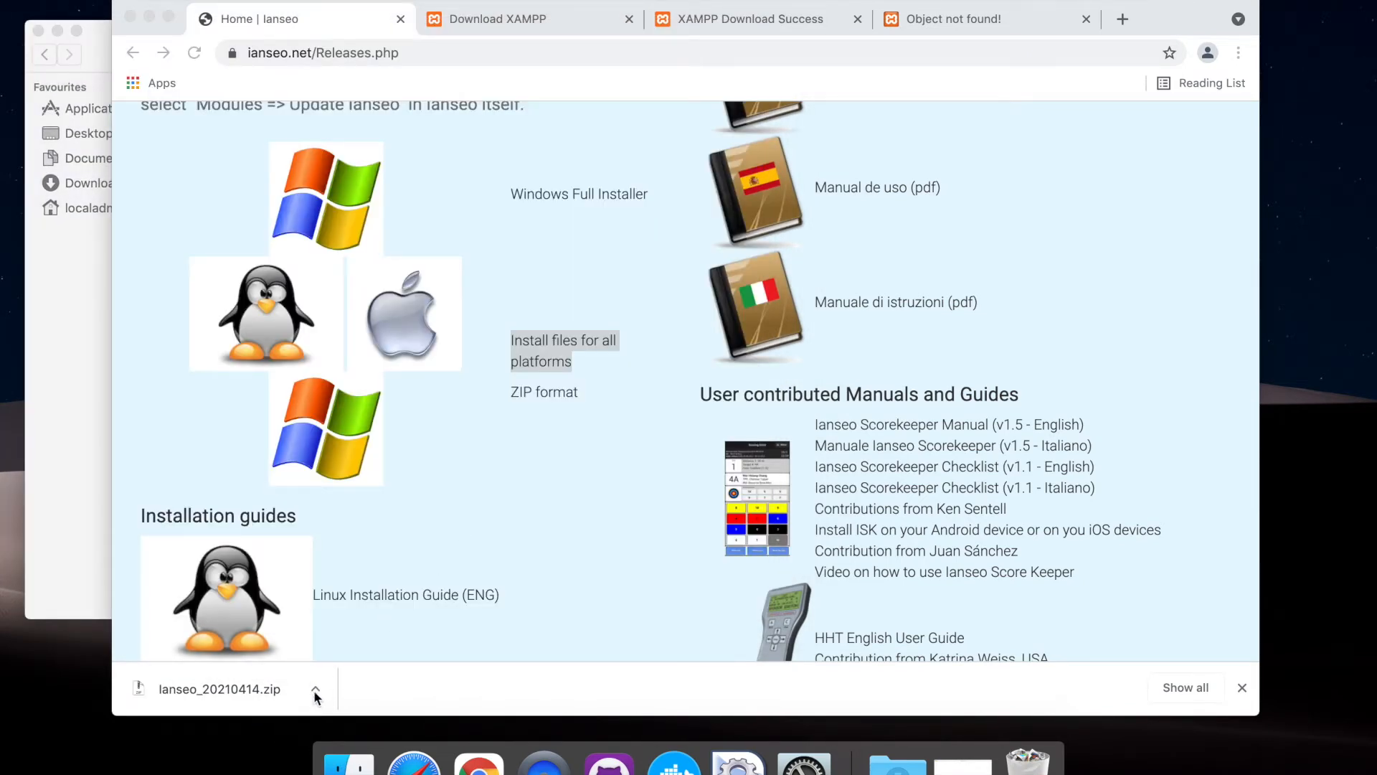
Reveal the downloaded Ianseo_20210414.zip in the Downloads folder and extract it
left_click(316, 689)
left_click(378, 690)
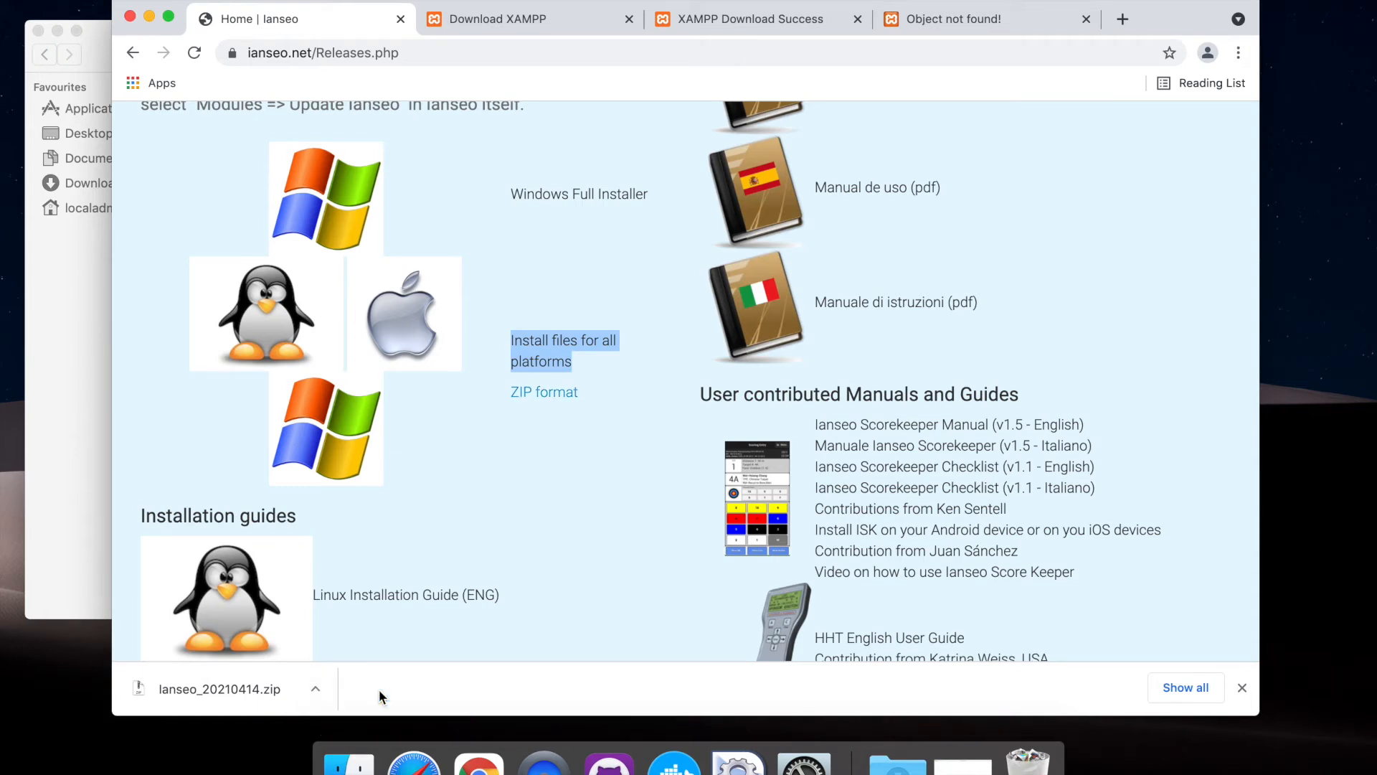
left_click_drag(594, 79, 812, 98)
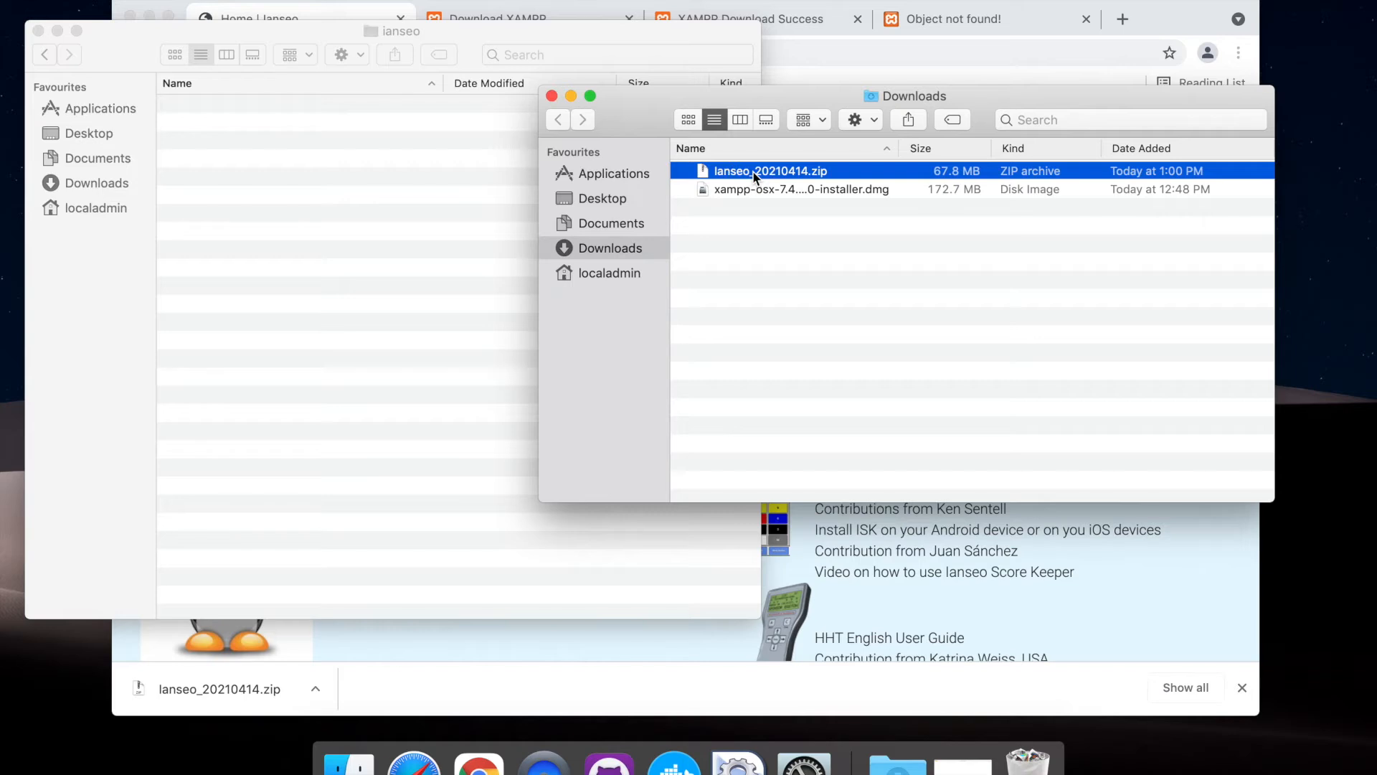
double_click(755, 174)
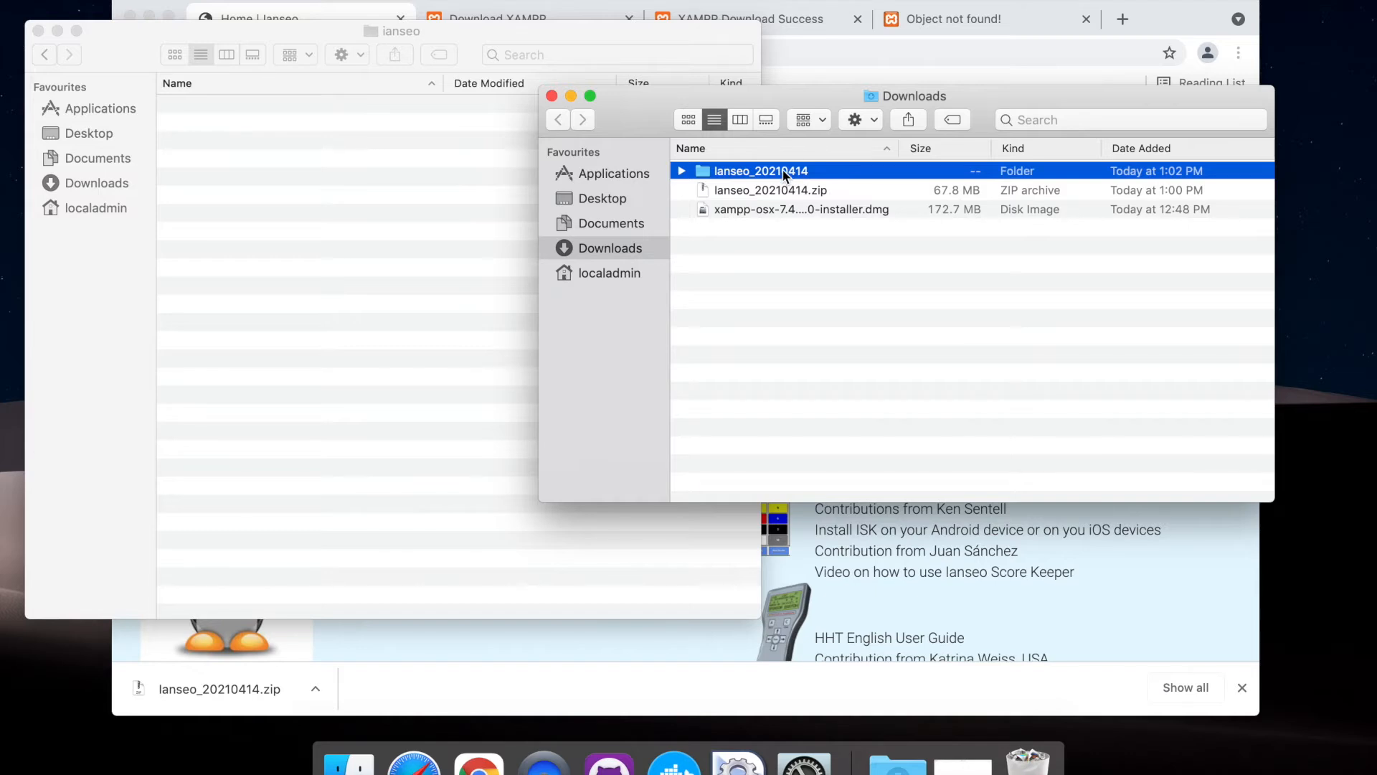
Move the entire contents of the extracted Ianseo_20210414 folder into the empty ianseo folder
double_click(784, 174)
scroll(797, 341, "down", 5)
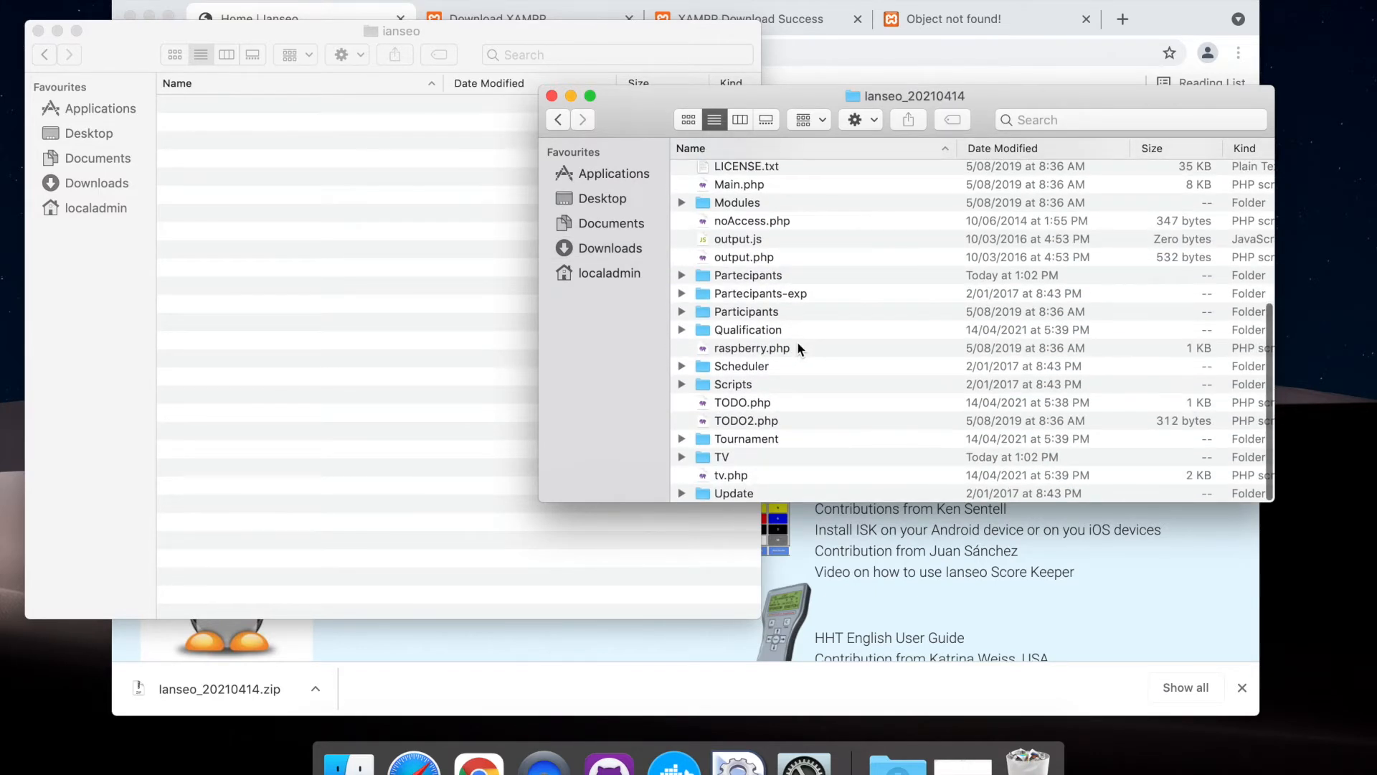
scroll(798, 342, "up", 5)
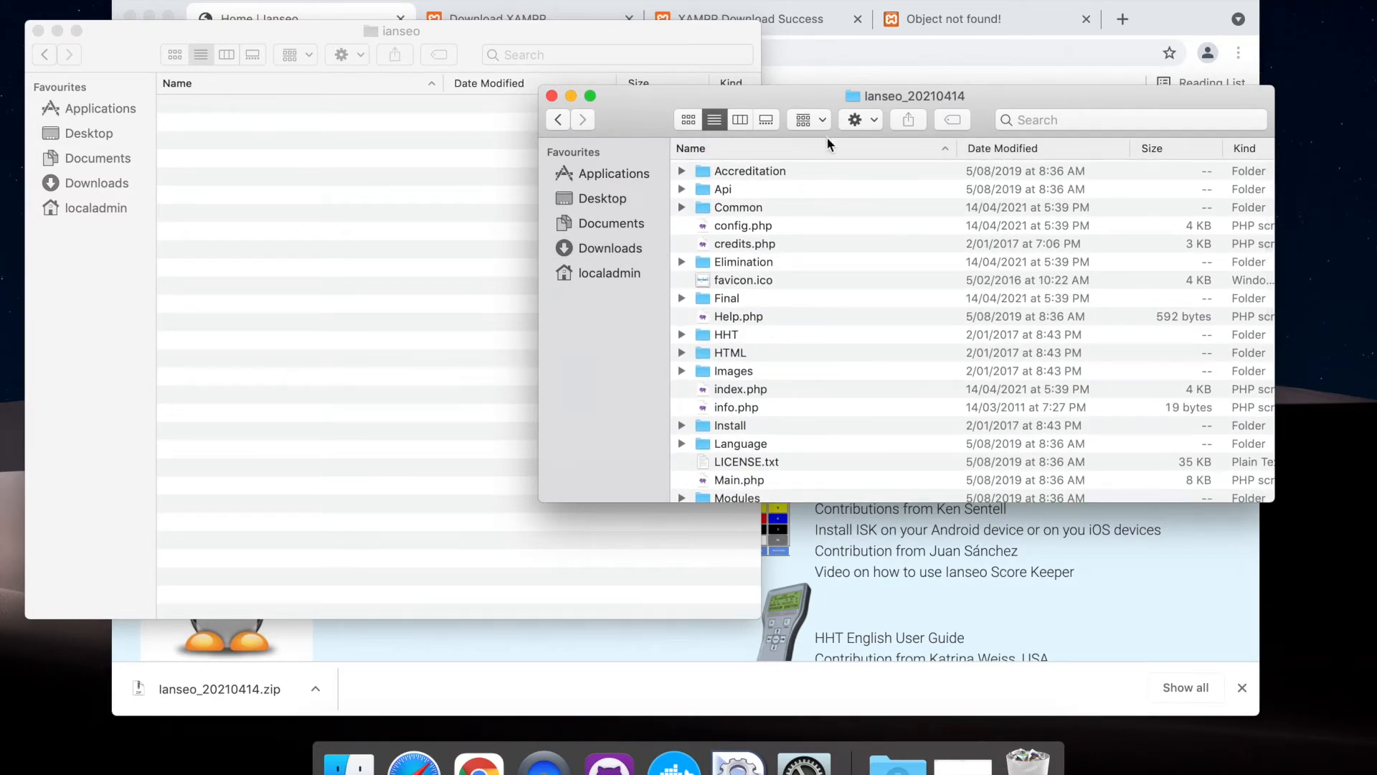
key("super+a")
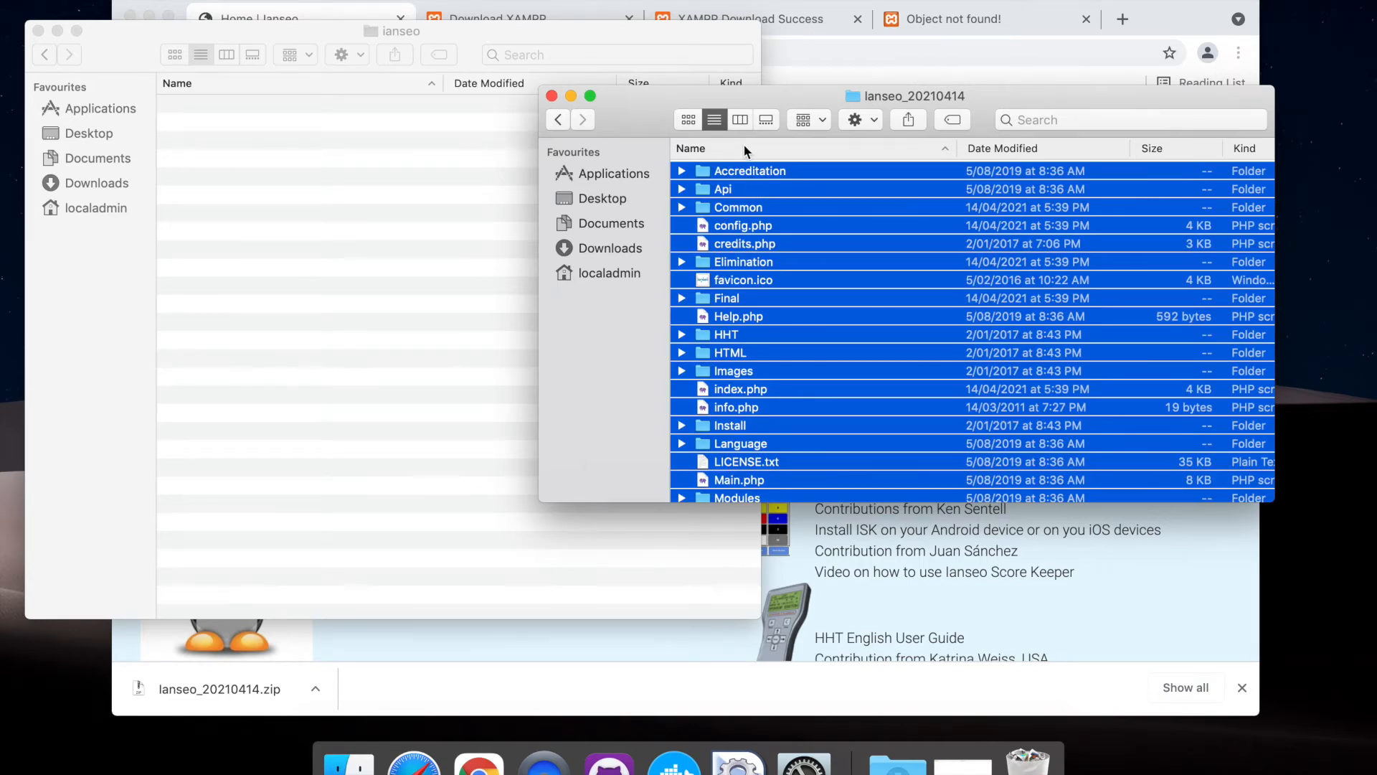
left_click(559, 121)
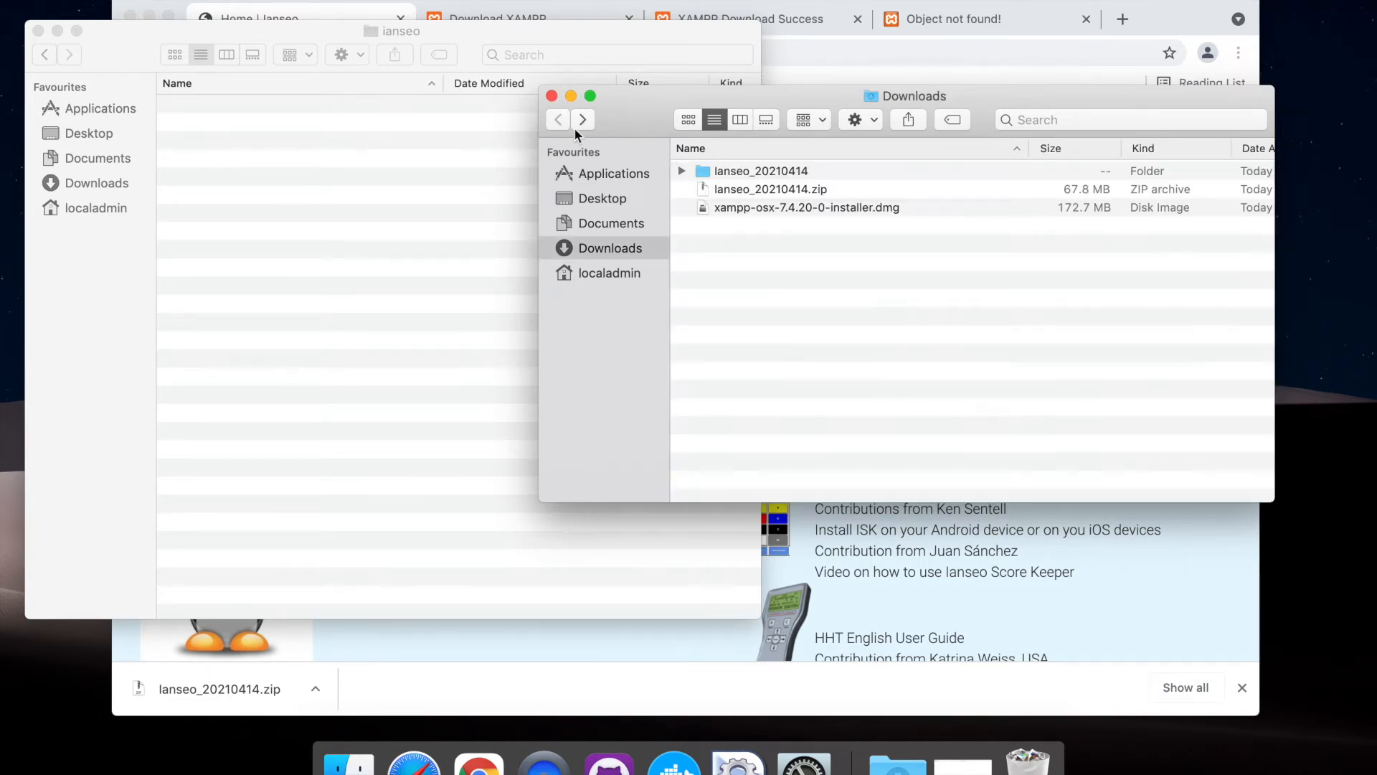
double_click(753, 174)
key("super+a")
left_click_drag(730, 231, 386, 202)
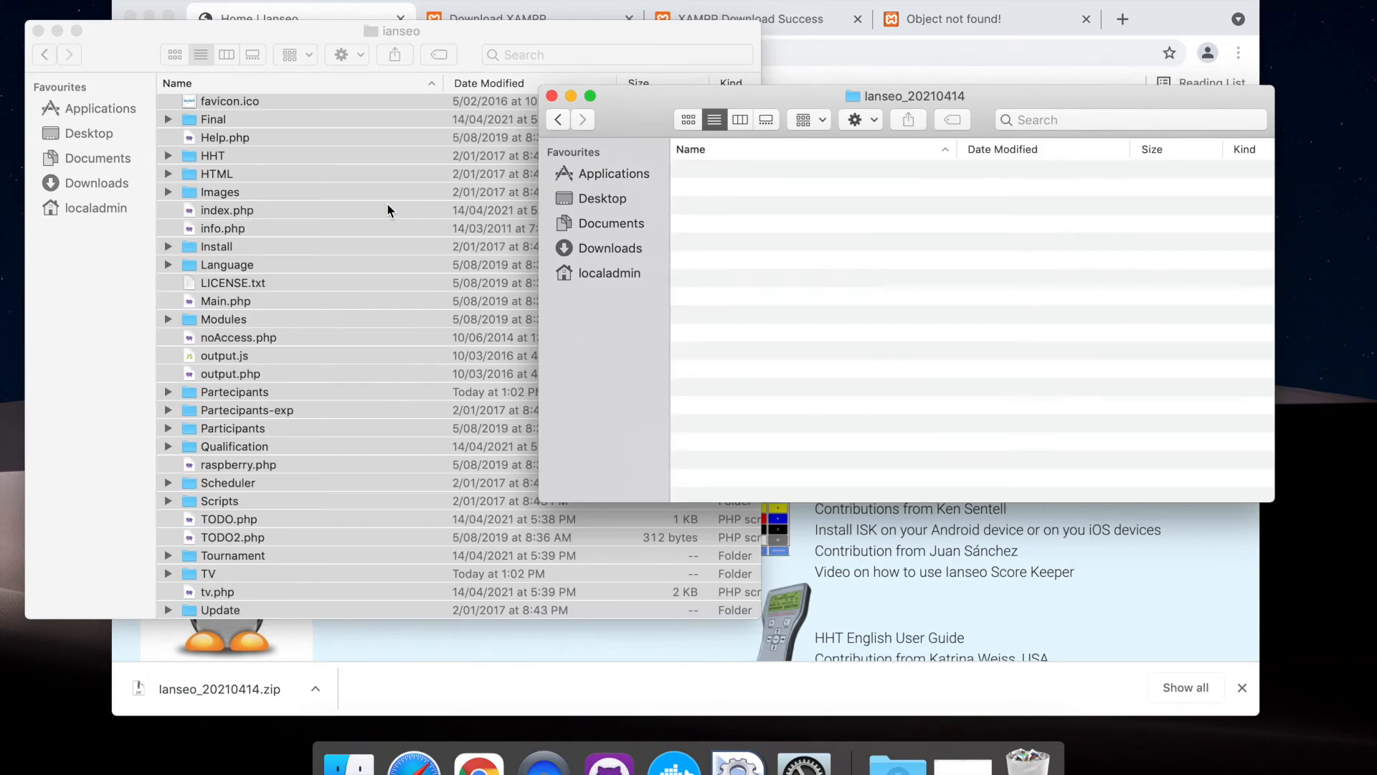
Move everything in the Downloads folder to the bin and close the Downloads window
left_click(558, 119)
key("super+a")
key("super+BackSpace")
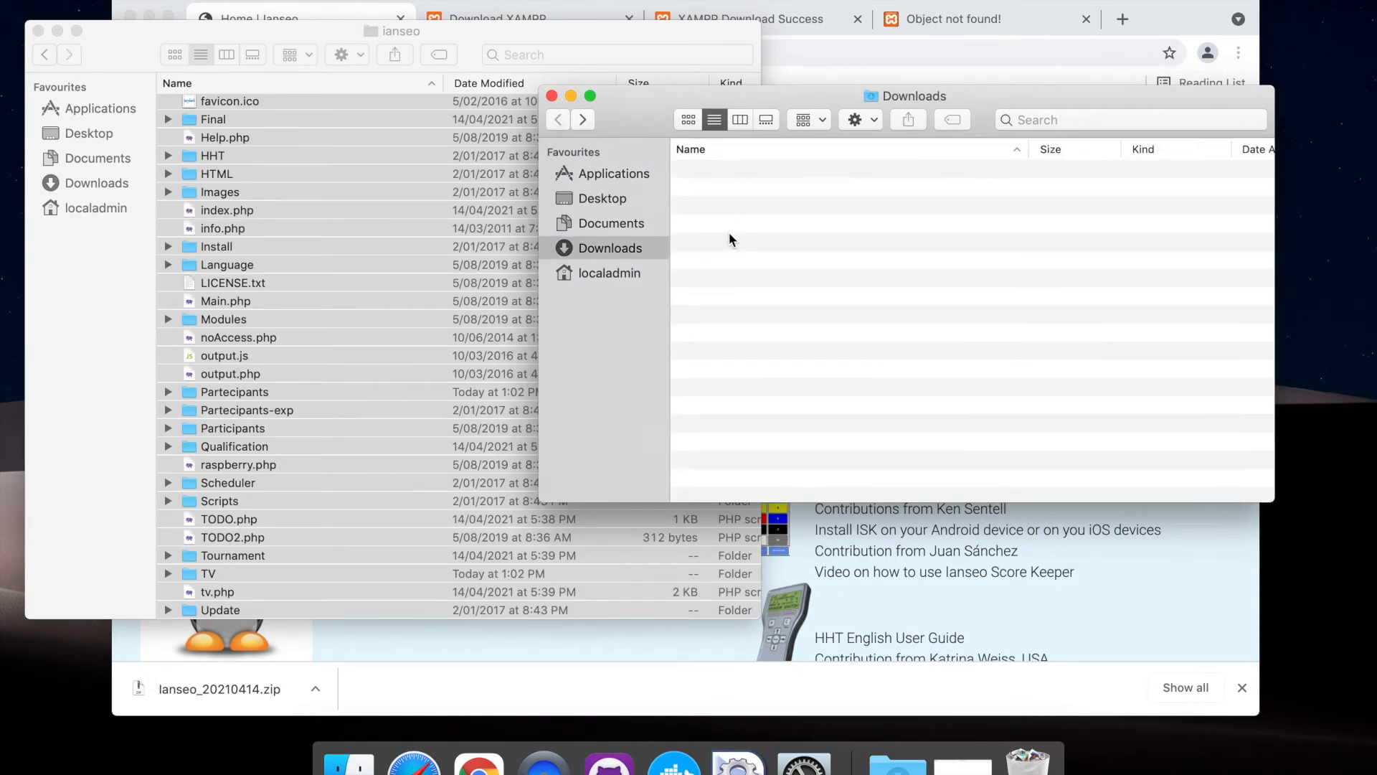
left_click(551, 95)
Widen the ianseo folder window and look over the moved files and folders
left_click_drag(459, 24, 562, 21)
left_click(493, 192)
left_click_drag(865, 615, 1223, 613)
scroll(587, 408, "up", 3)
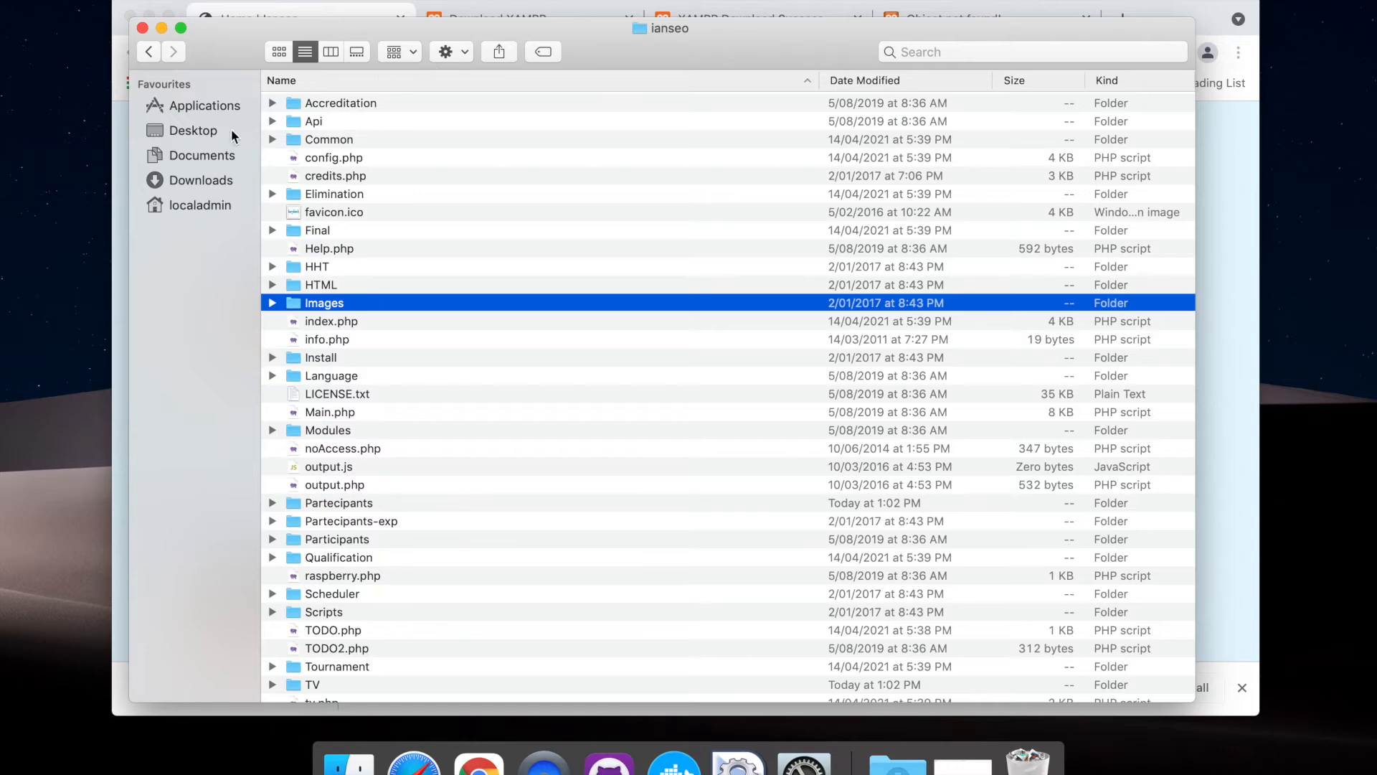
Go to the Applications folder, open the XAMPP folder and open htdocs inside it
left_click(205, 107)
scroll(376, 376, "down", 10)
left_click(332, 676)
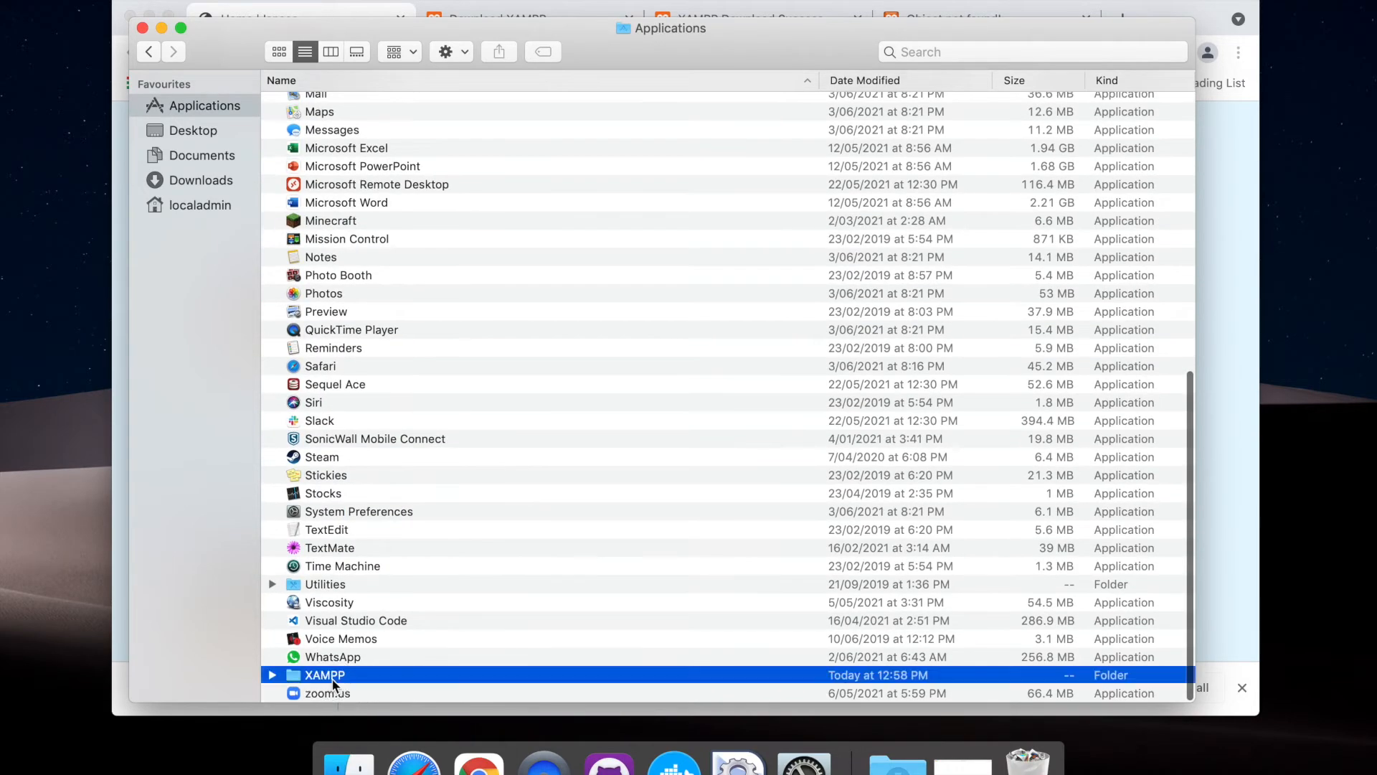
double_click(332, 676)
double_click(336, 140)
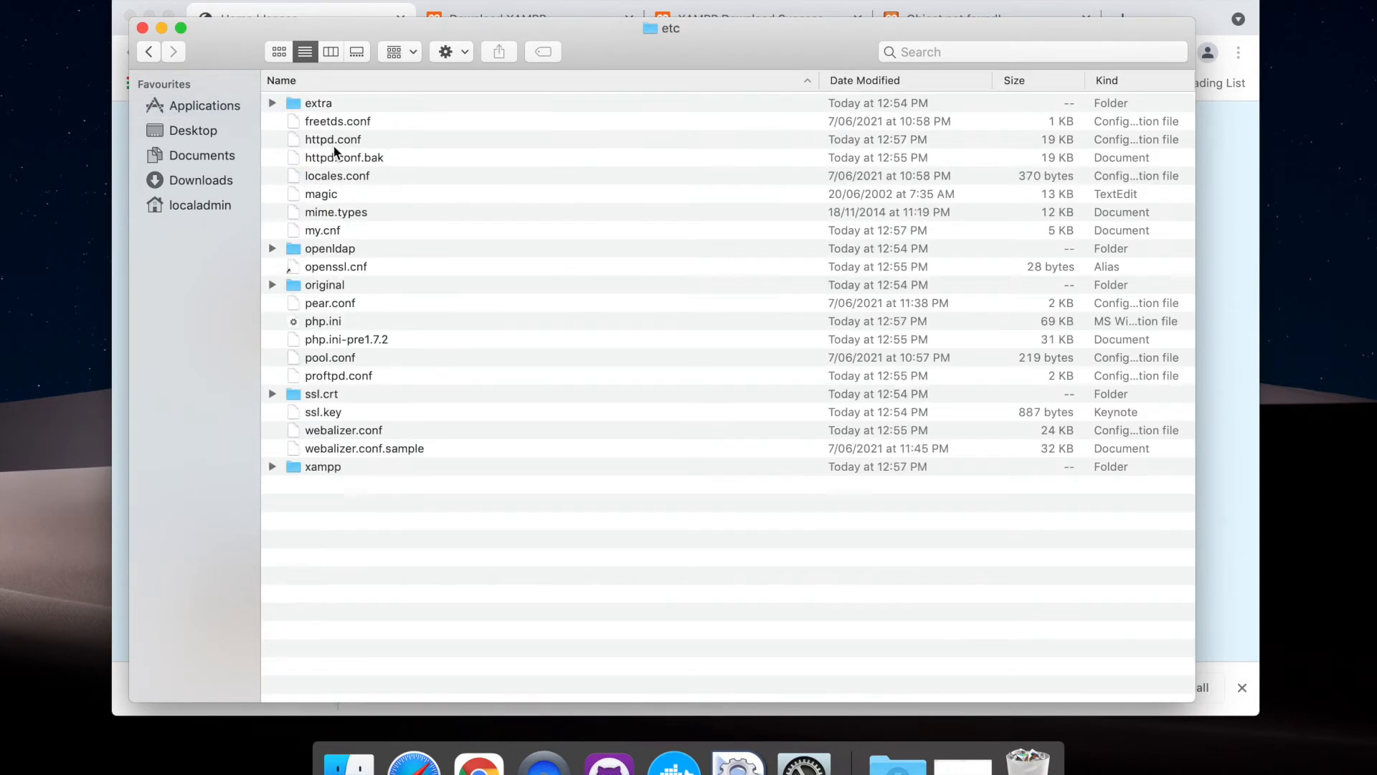
left_click(148, 51)
double_click(327, 157)
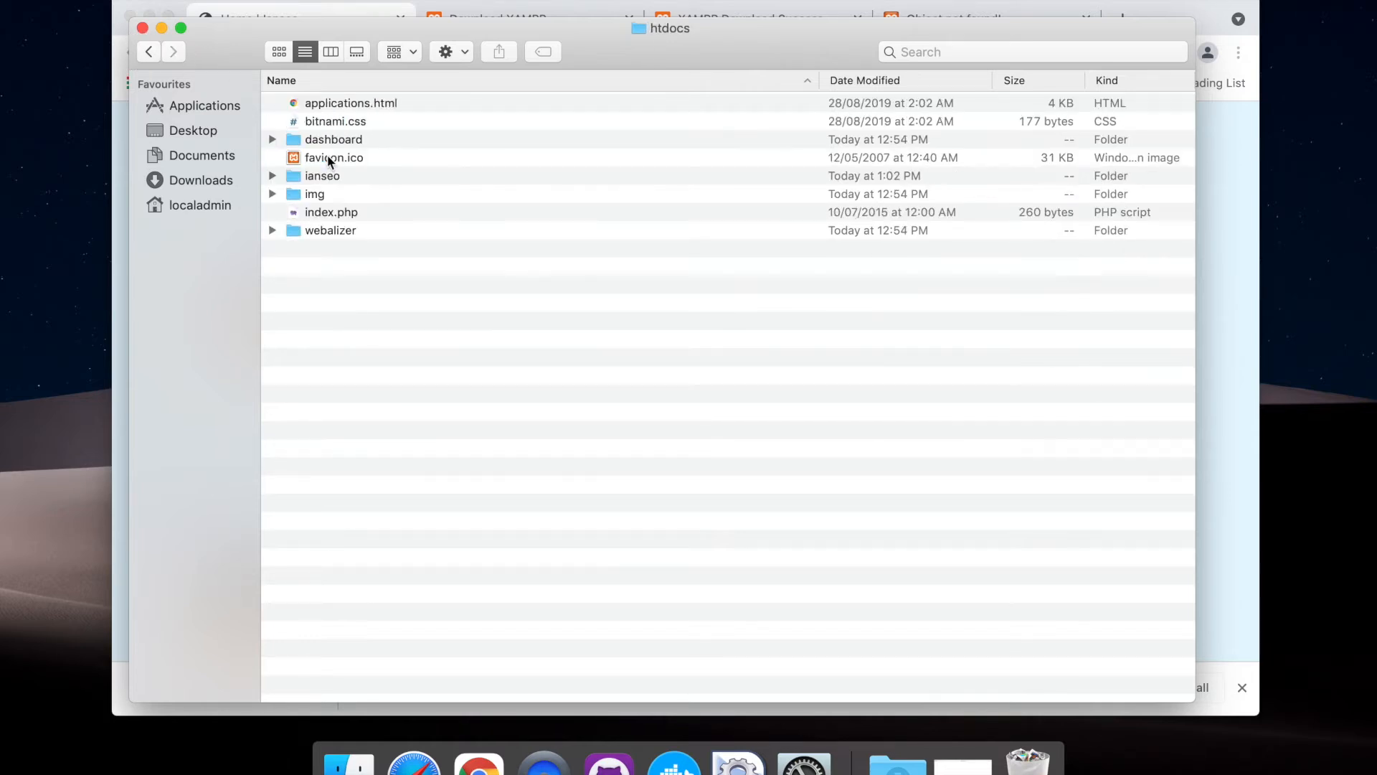
Review the read and write privileges of the ianseo folder in its info window, then close that window
right_click(324, 179)
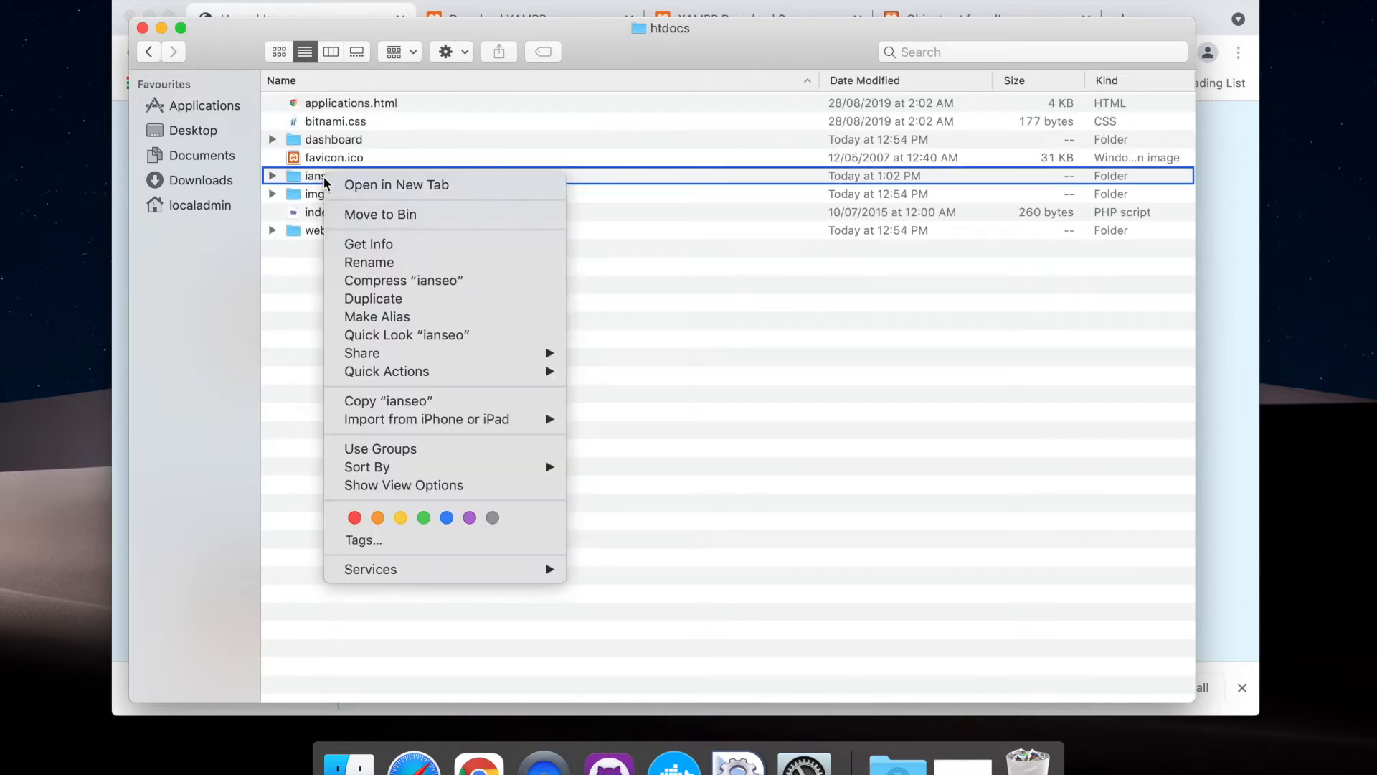
left_click(394, 244)
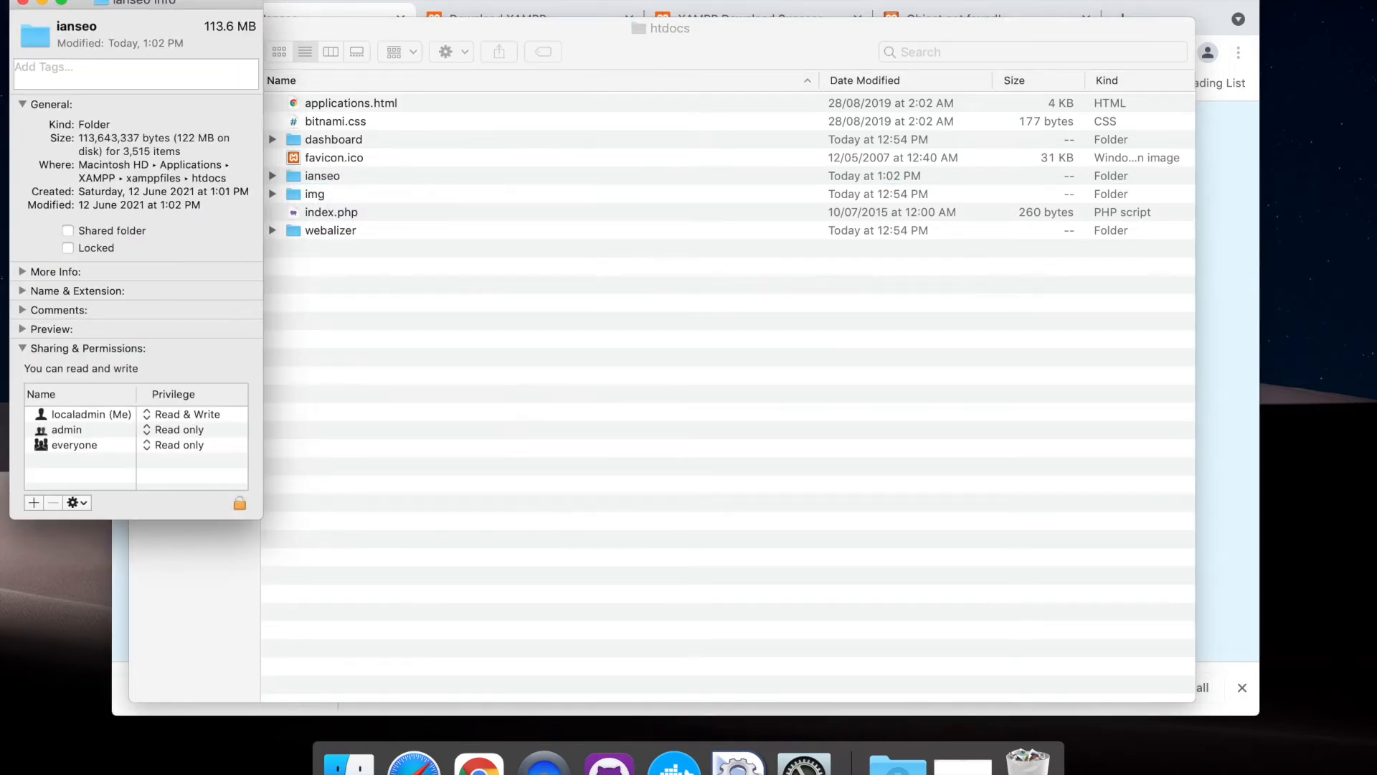
left_click_drag(142, 4, 571, 61)
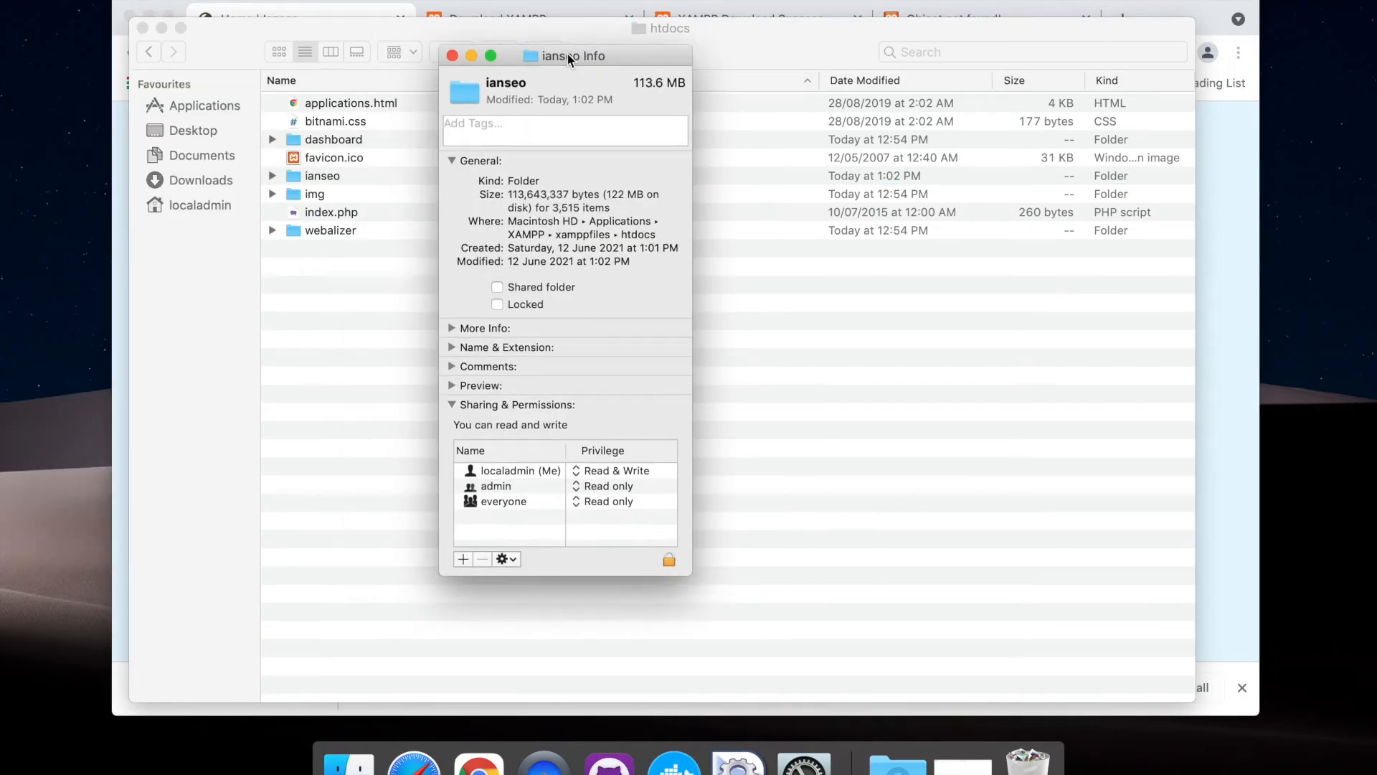
left_click(527, 474)
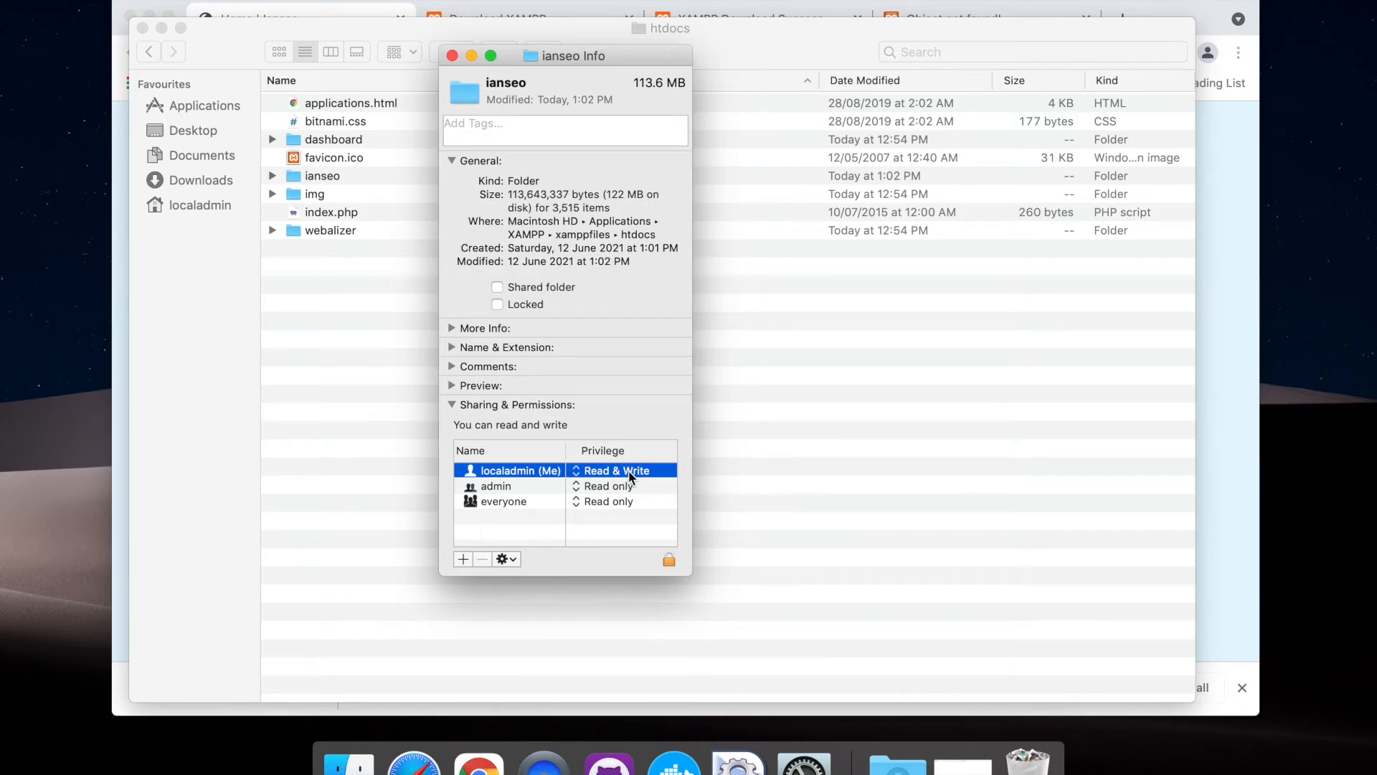
left_click(612, 490)
left_click(606, 511)
left_click(452, 56)
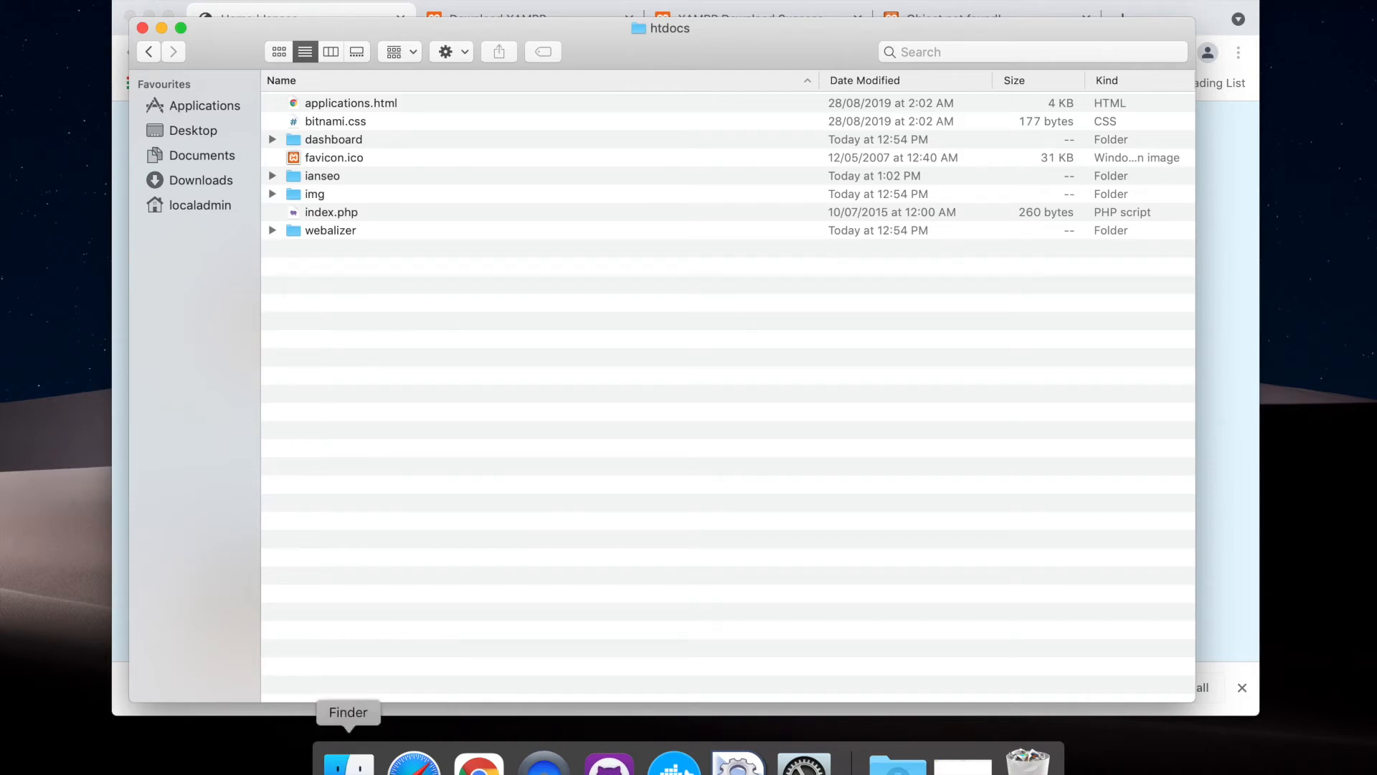
Launch Terminal through the system-wide search and close the Utilities folder window behind it
key("shift+super+u")
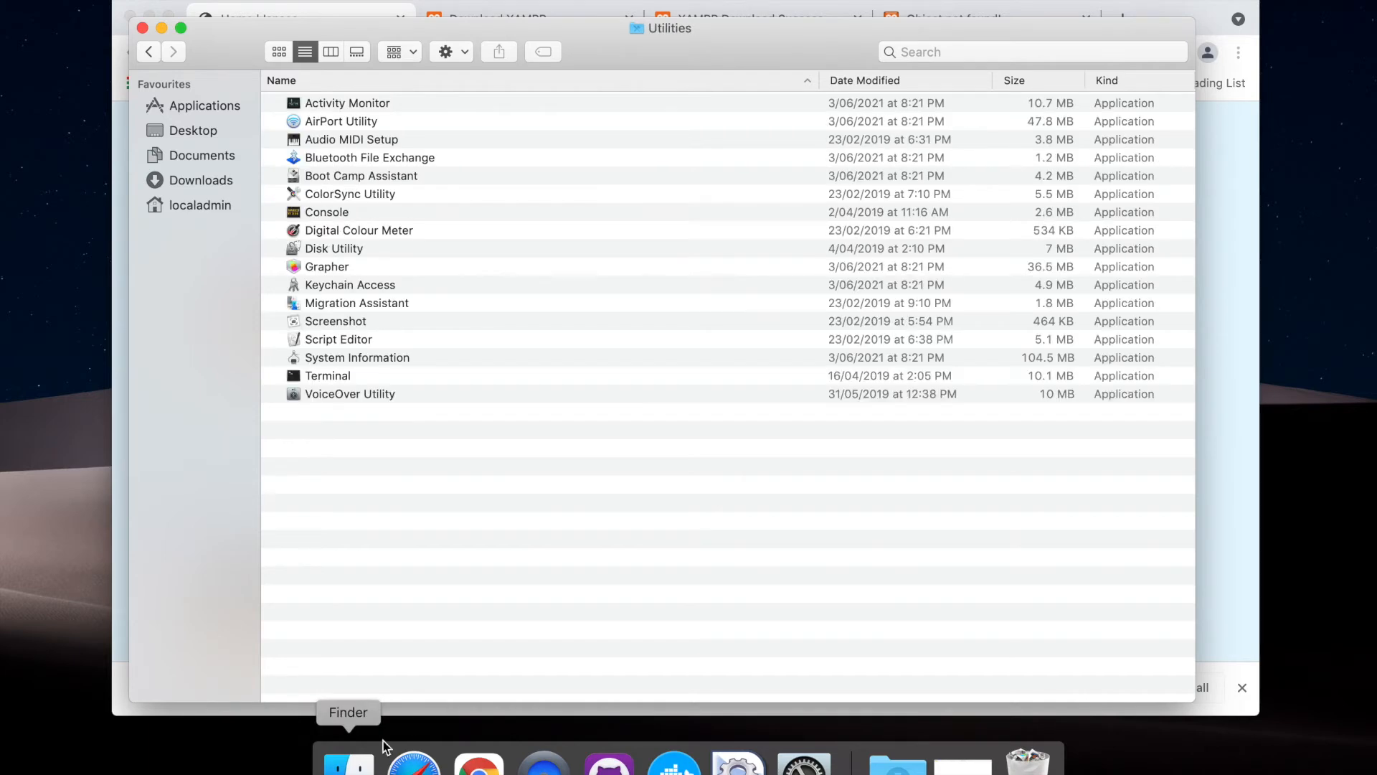
left_click(337, 377)
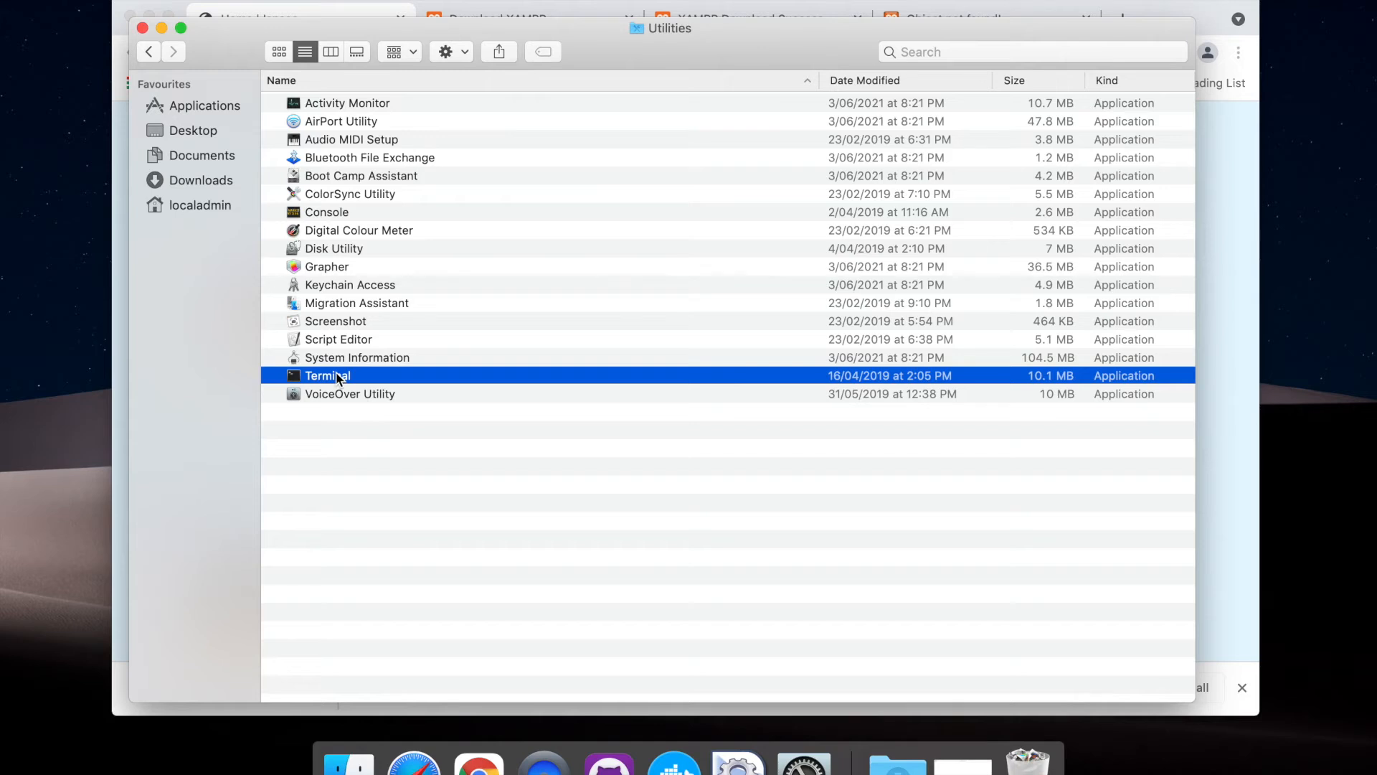
key("super+space")
type("ter")
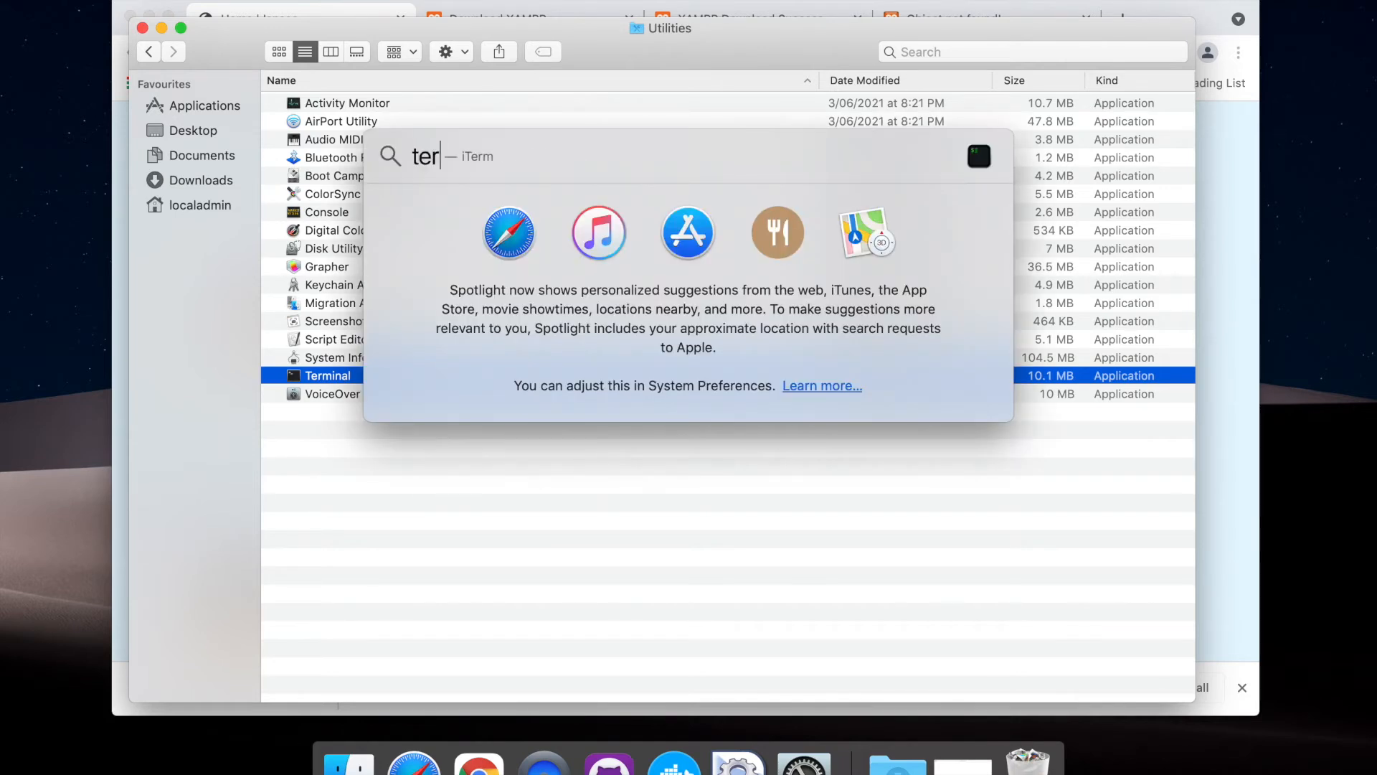
type("minal")
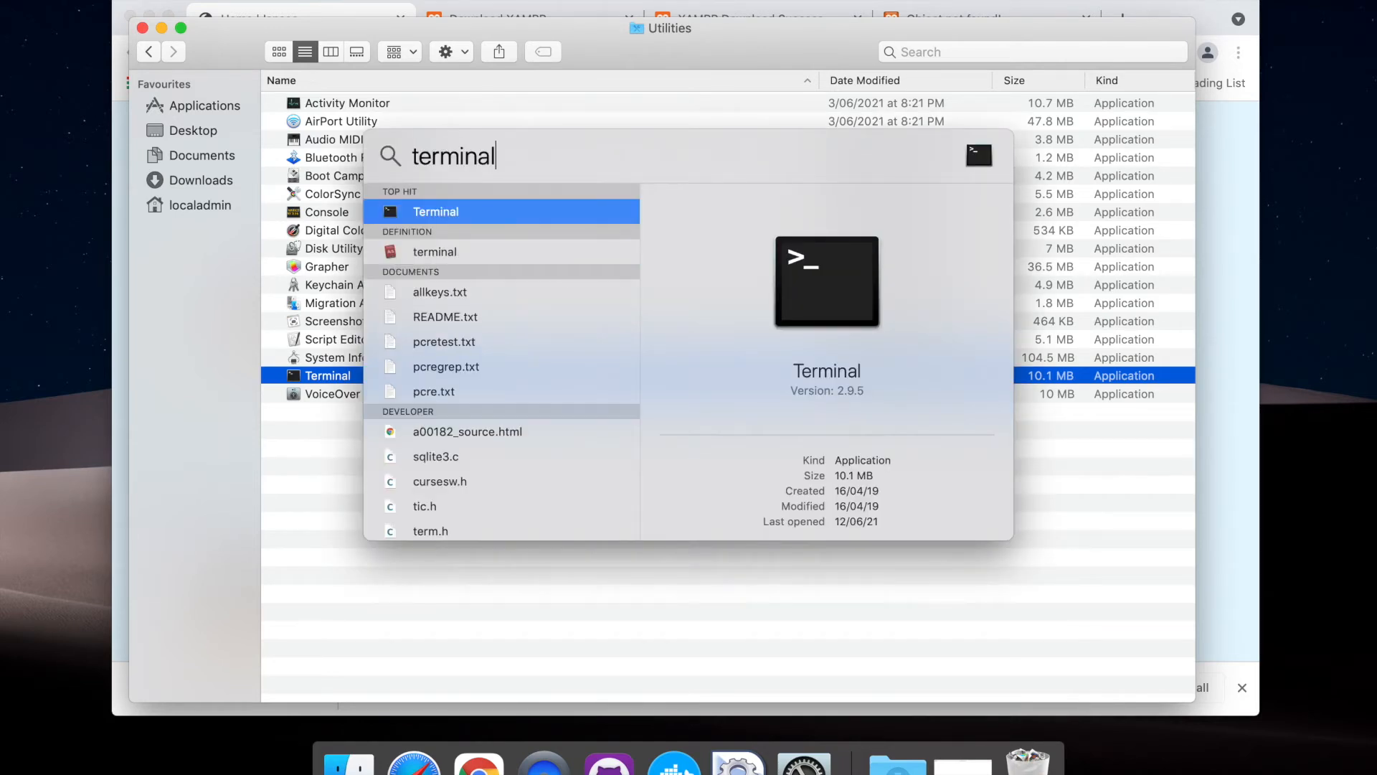
left_click(436, 211)
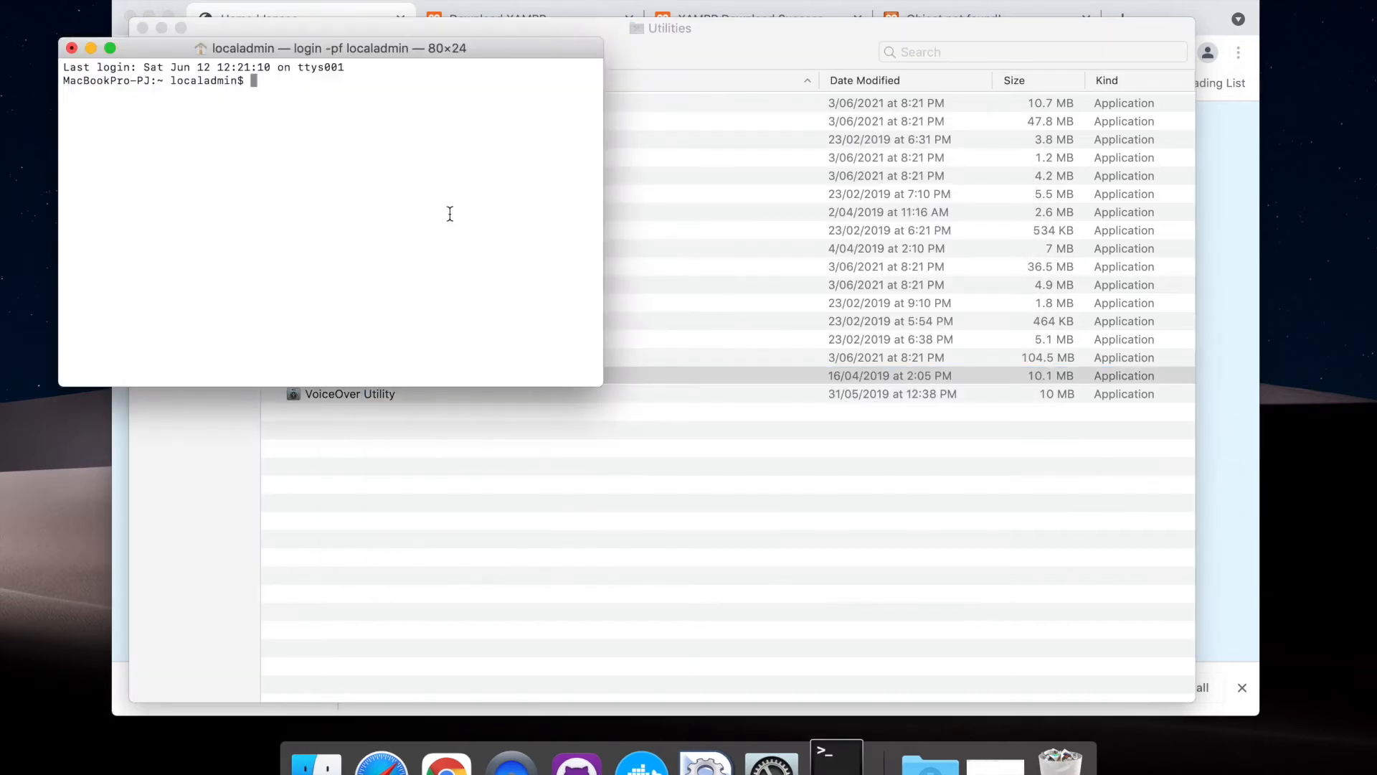
left_click_drag(348, 60, 644, 308)
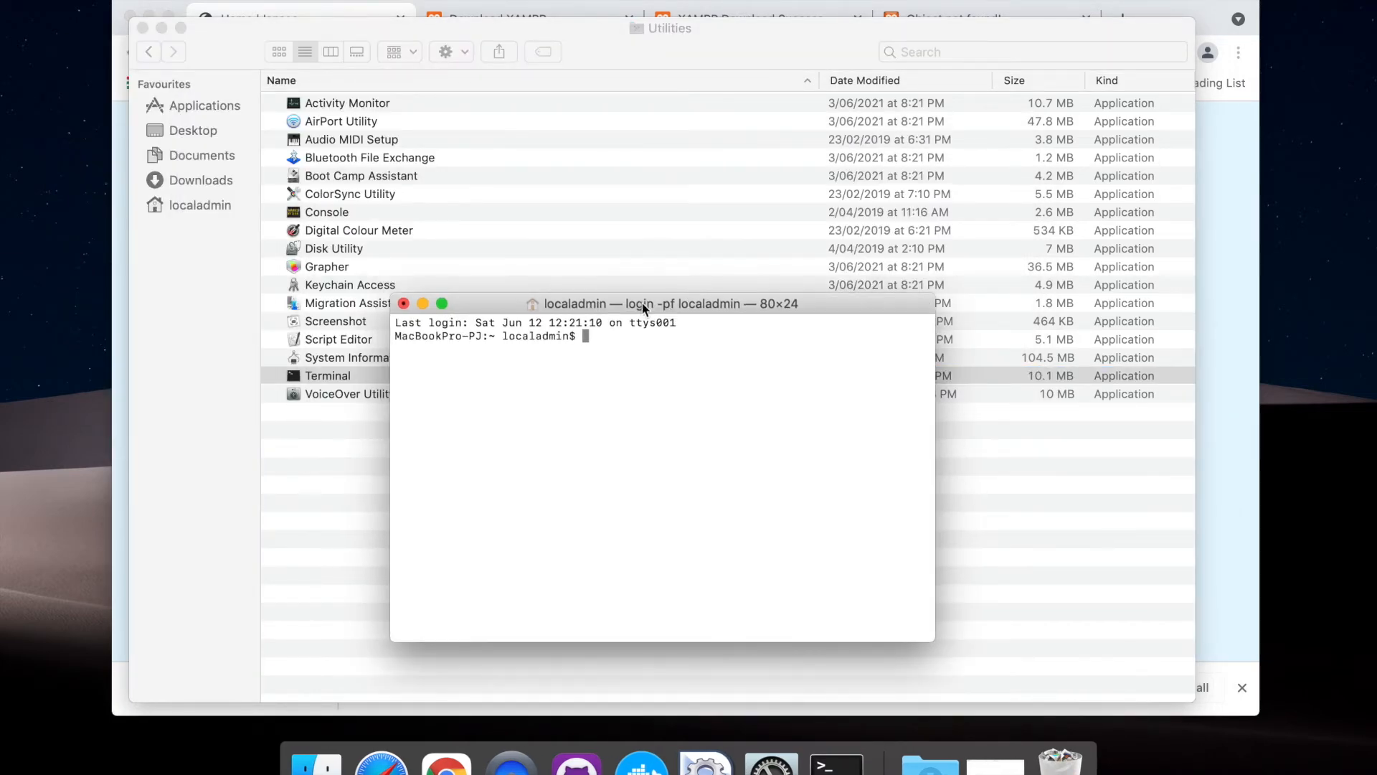
left_click(141, 26)
left_click_drag(484, 311, 553, 312)
Open a new Finder window beside Terminal and browse through Applications and XAMPP to the htdocs folder
left_click(316, 762)
left_click_drag(434, 111, 143, 96)
double_click(230, 128)
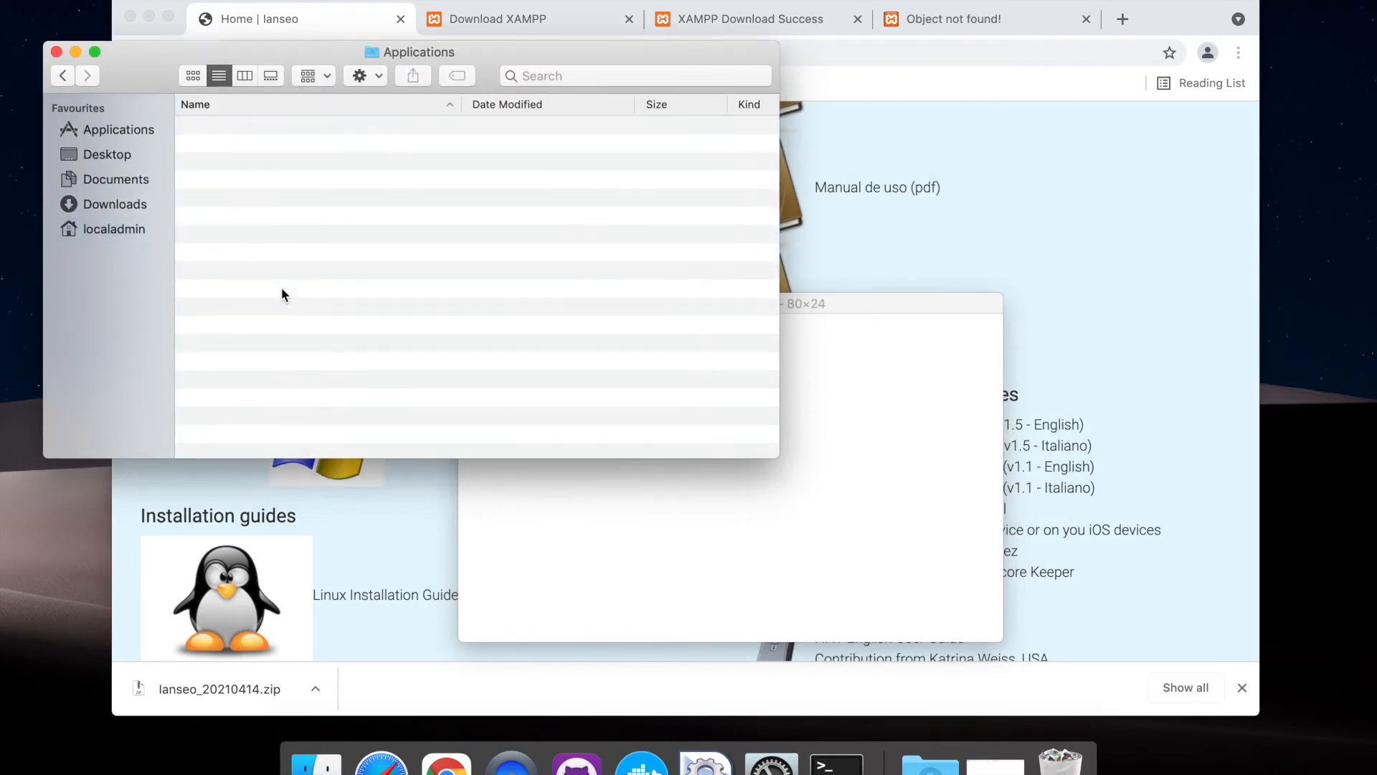
left_click(113, 131)
left_click(315, 332)
key("x")
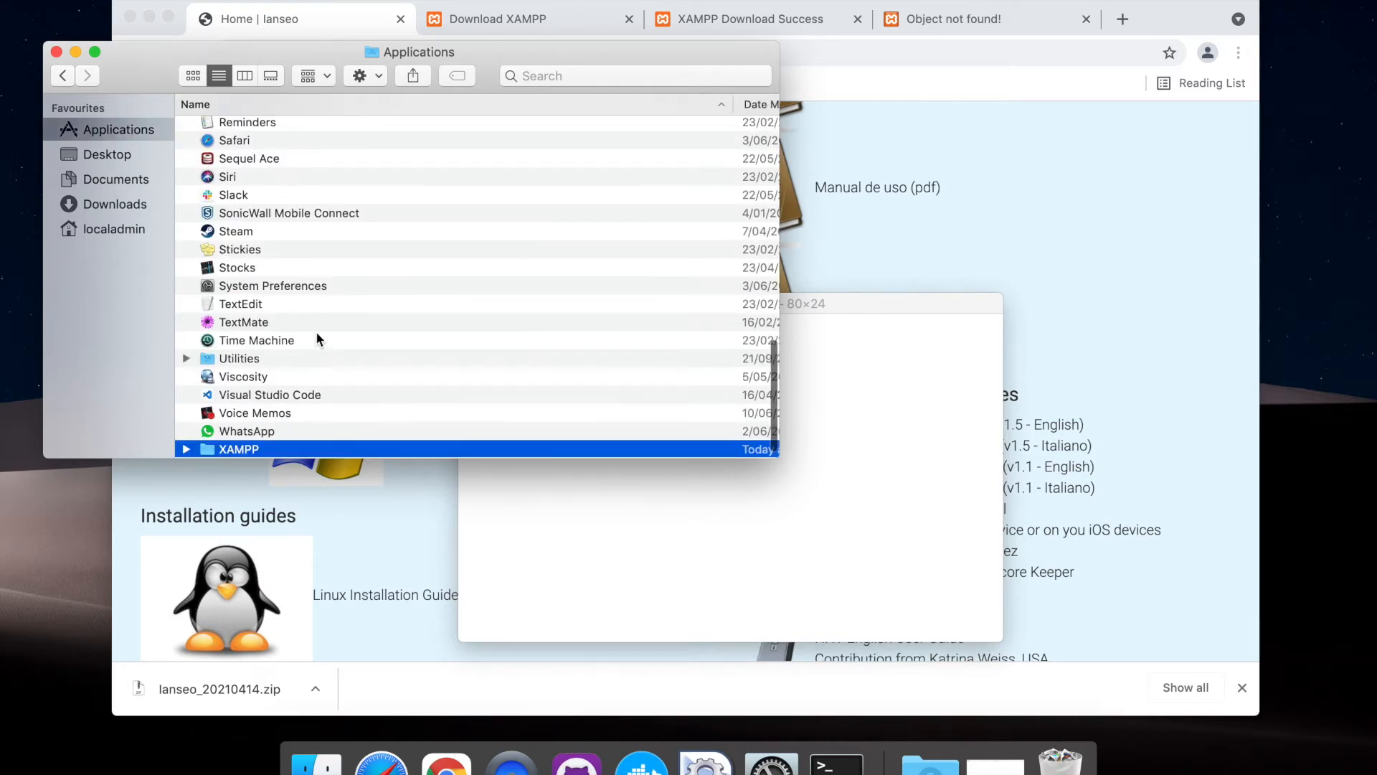
double_click(239, 452)
double_click(239, 185)
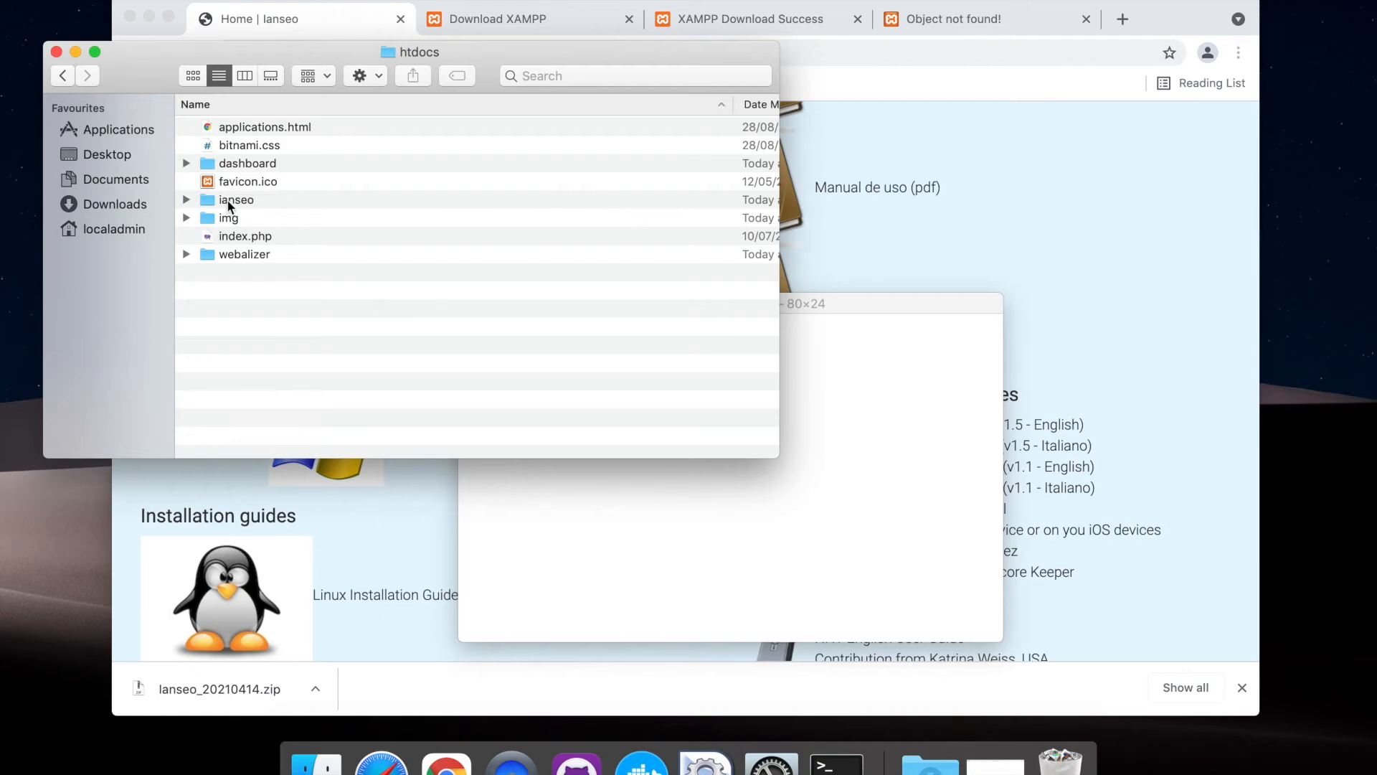
Reposition the Terminal window lower beside the htdocs file list so that the ianseo folder stays visible
left_click(679, 548)
left_click_drag(641, 305, 511, 345)
left_click(410, 209)
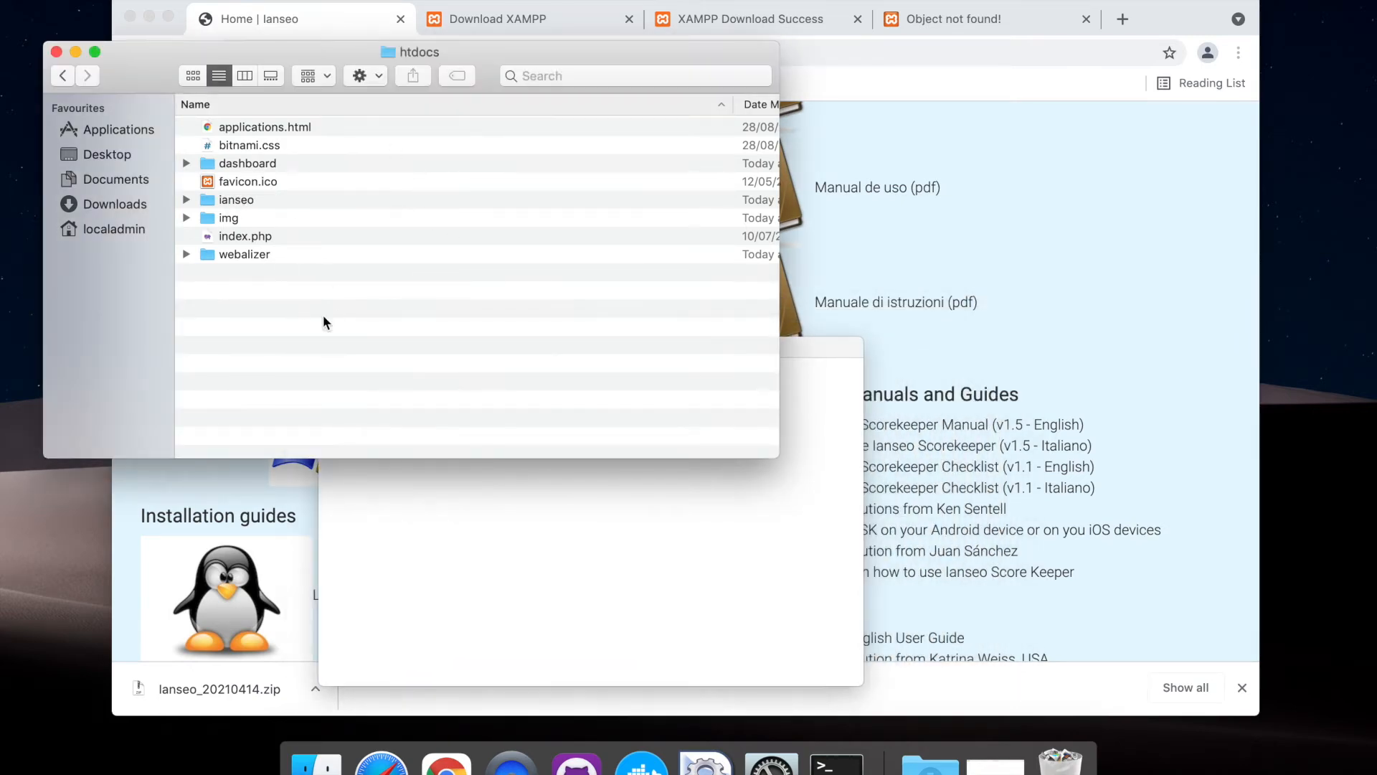
Change the Terminal working directory to /Applications/XAMPP/xamppfiles/htdocs/, taking the path from the ianseo folder in Finder
left_click(436, 526)
type("cd")
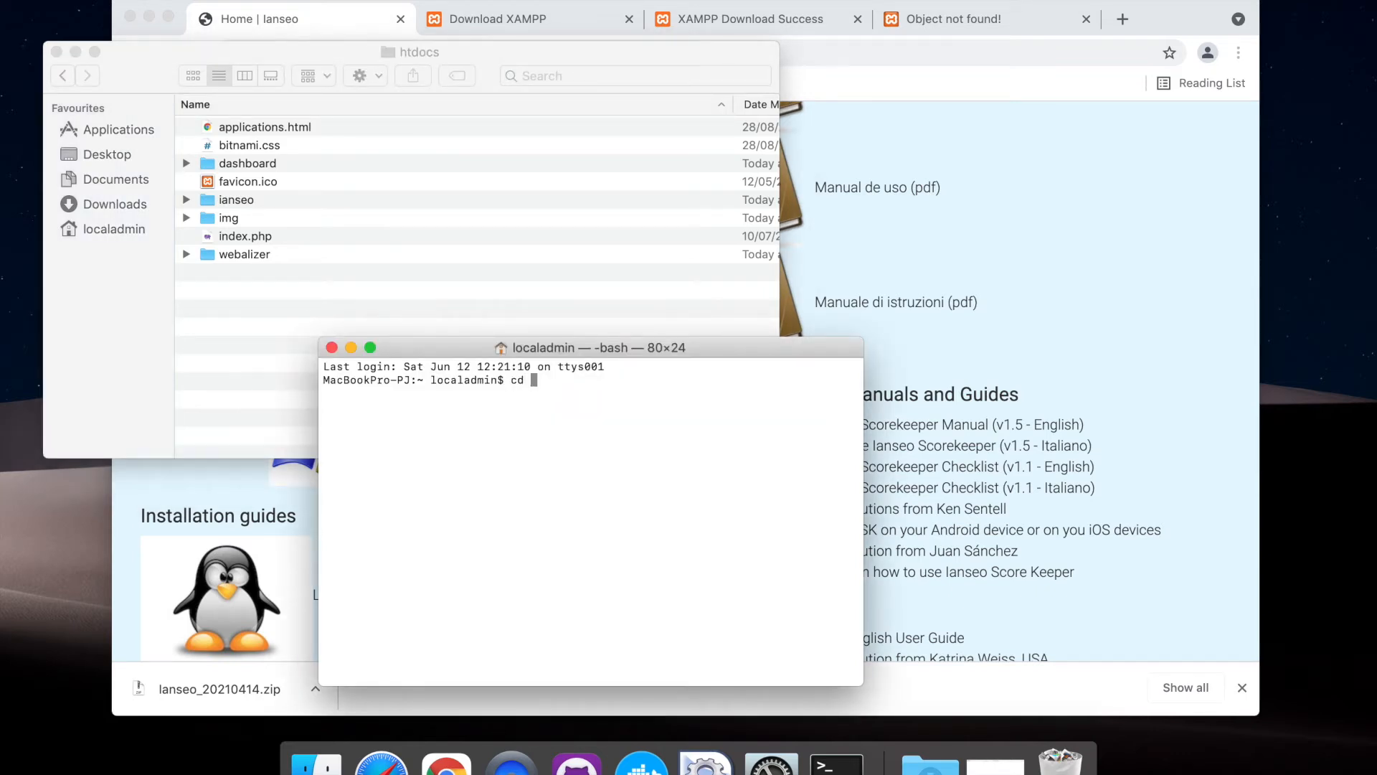
left_click_drag(233, 201, 444, 433)
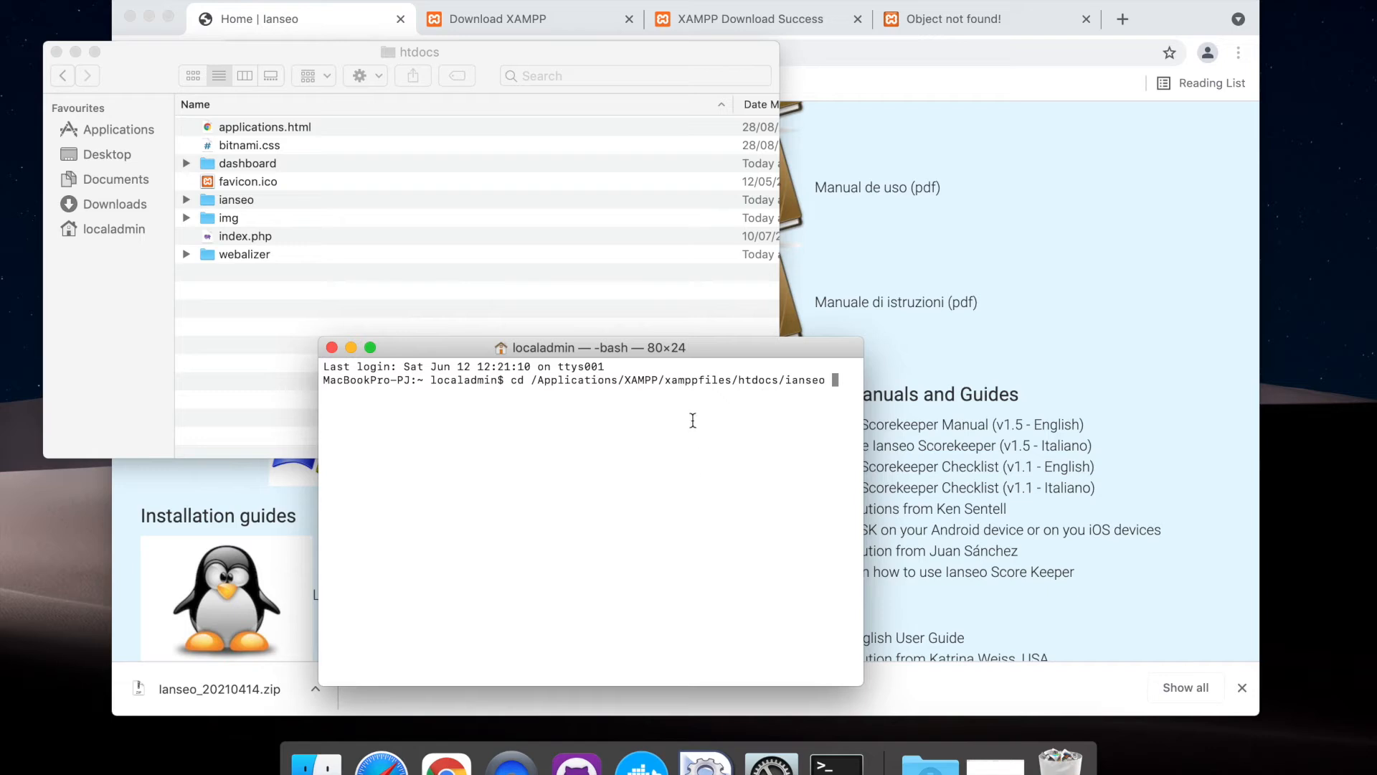
left_click_drag(739, 379, 777, 376)
key("BackSpace")
key("BackSpace")
key("BackSpace")
key("BackSpace")
key("BackSpace")
key("BackSpace")
key("BackSpace")
key("Return")
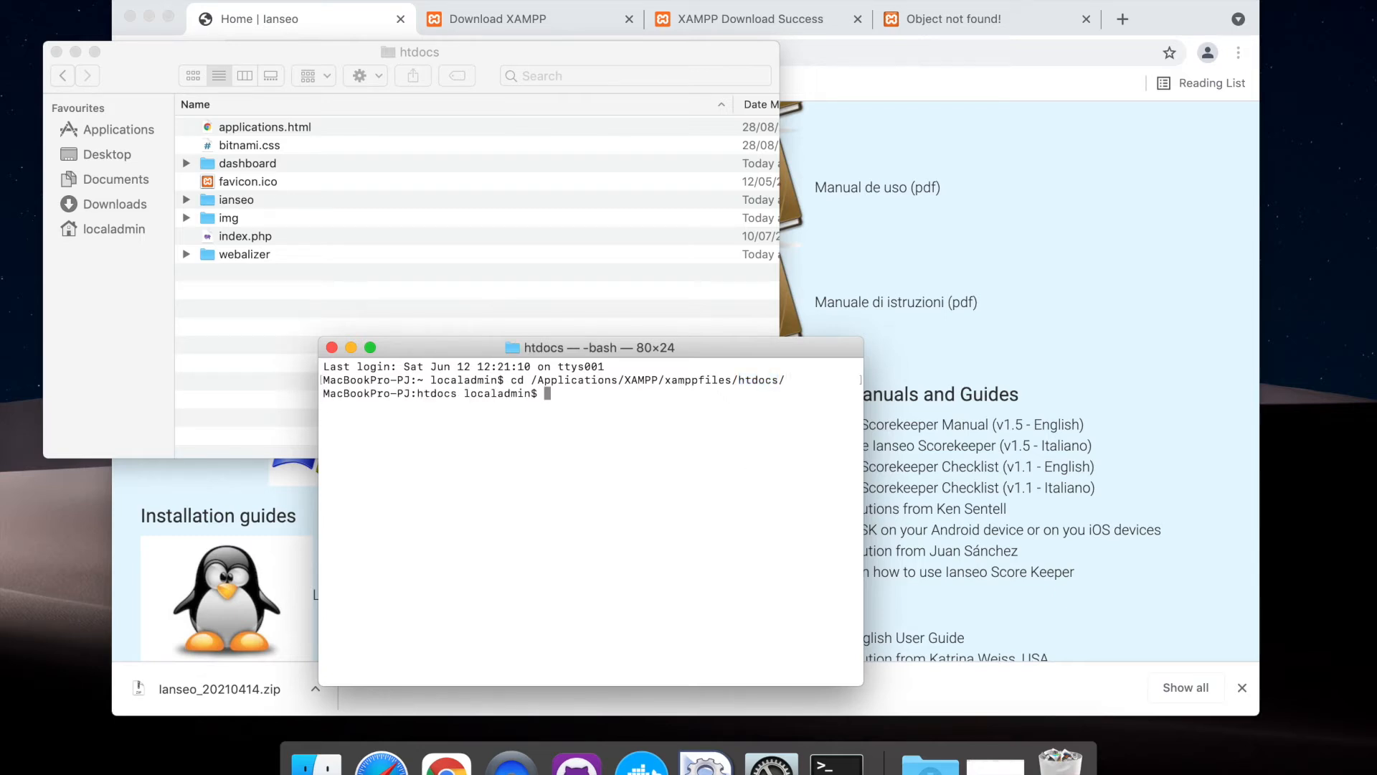
List the htdocs contents with ls, and list them again in detailed form with ls -l
type("ls")
key("Return")
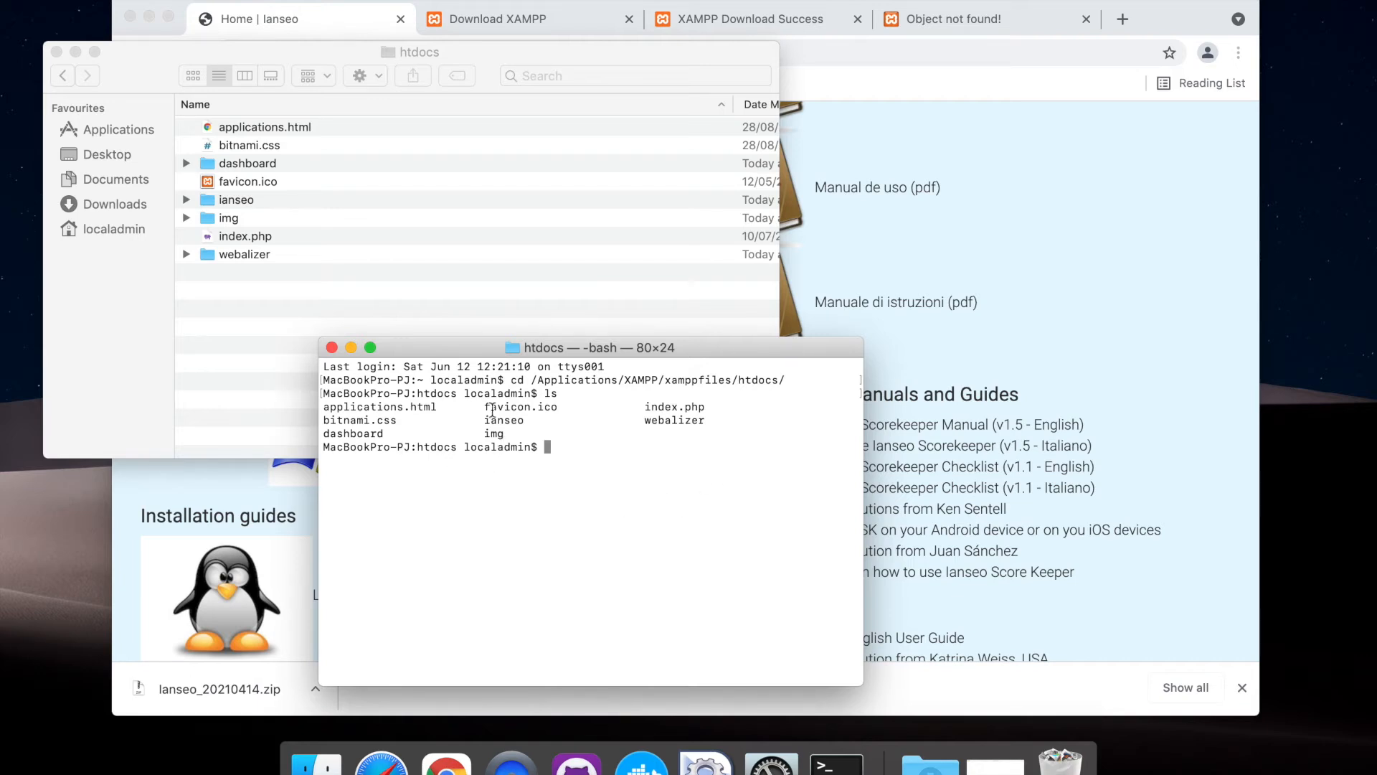
left_click_drag(484, 419, 518, 420)
type("ls -l")
key("Return")
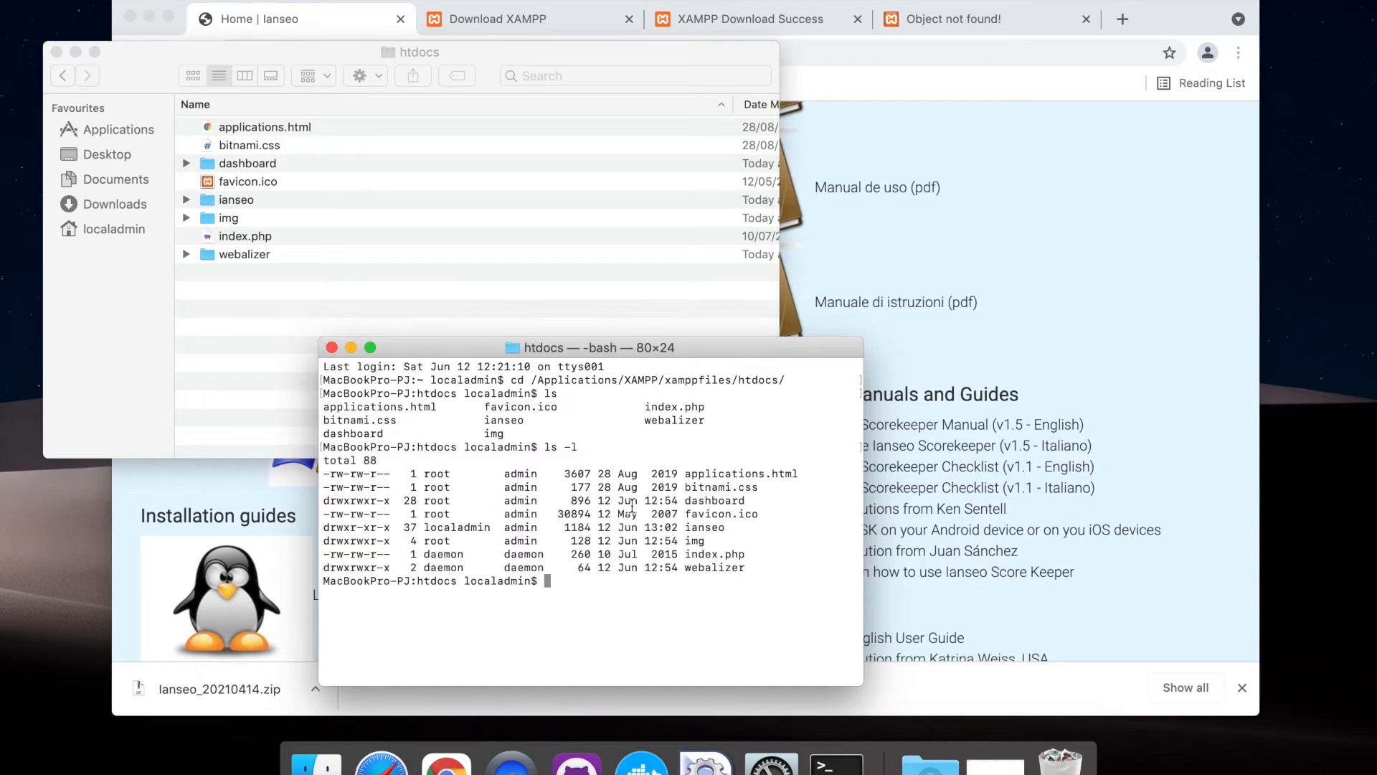
Examine the owner, group and permission flags of the ianseo entry in the detailed listing
left_click_drag(726, 530, 681, 529)
left_click_drag(425, 529, 479, 529)
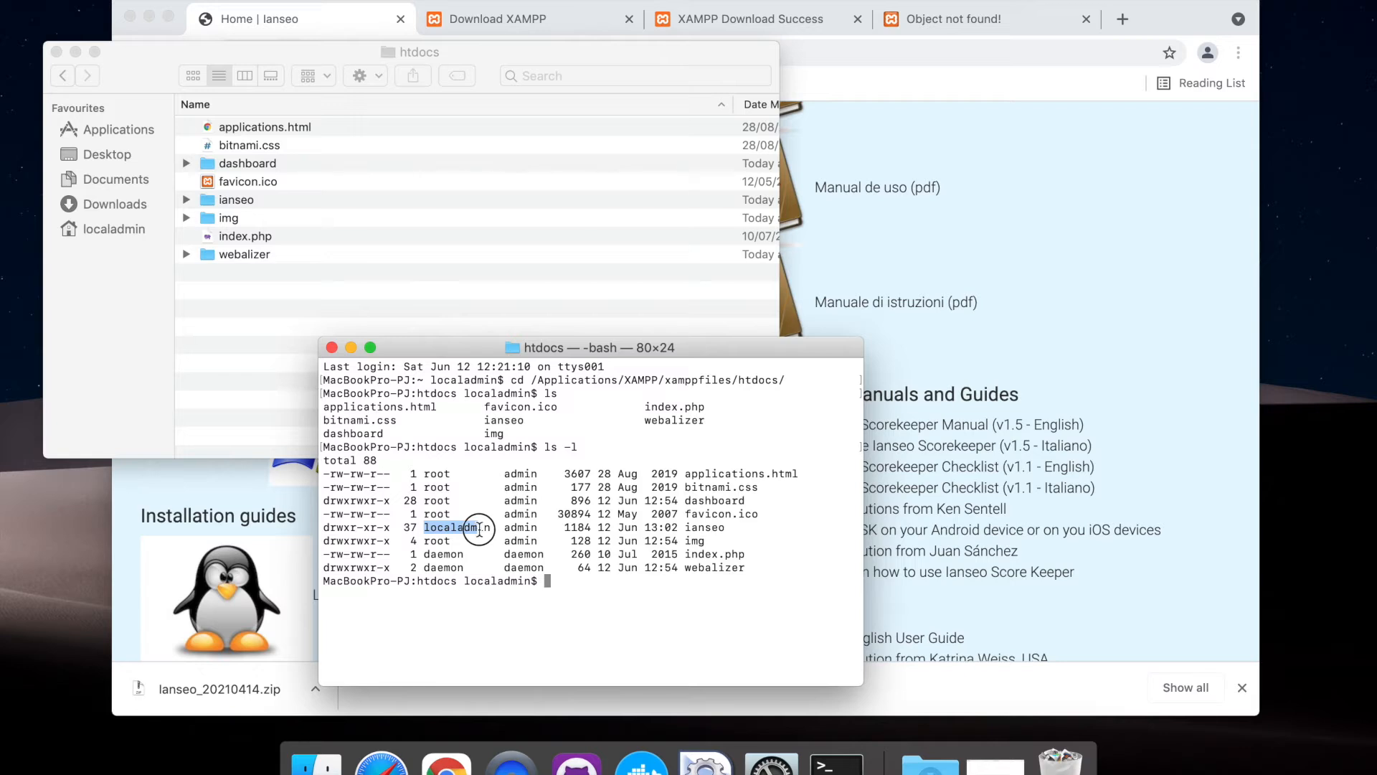
double_click(518, 528)
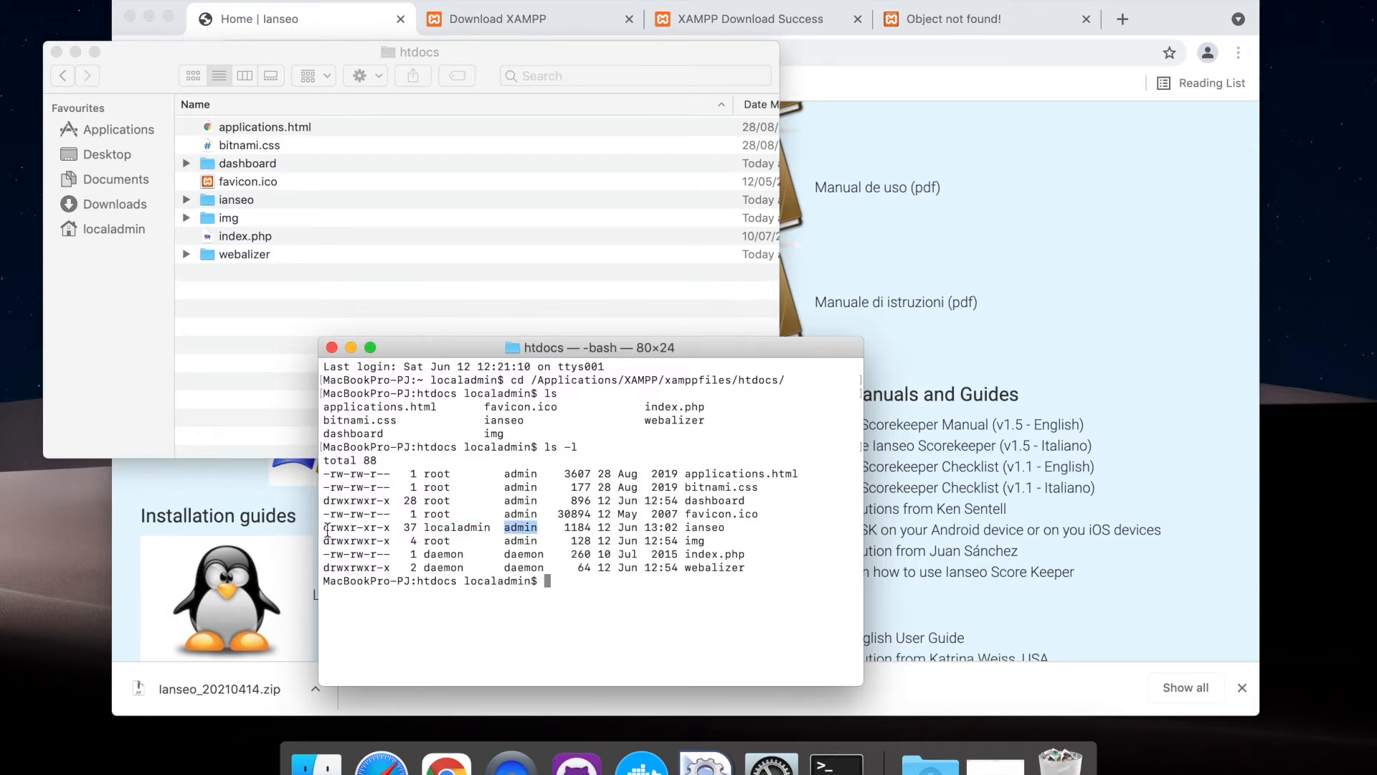
left_click_drag(323, 530, 389, 529)
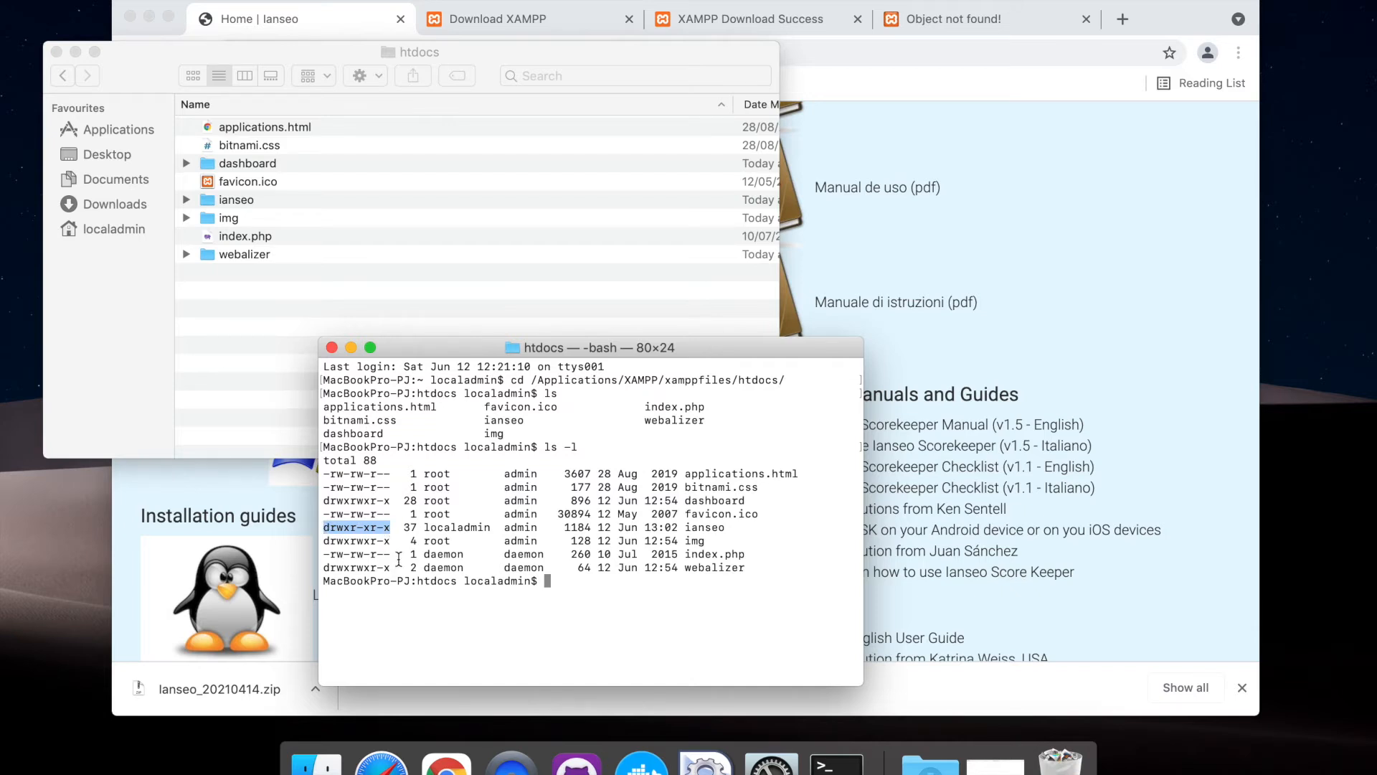
left_click(370, 542)
left_click_drag(327, 527, 391, 530)
left_click(379, 529)
left_click(595, 635)
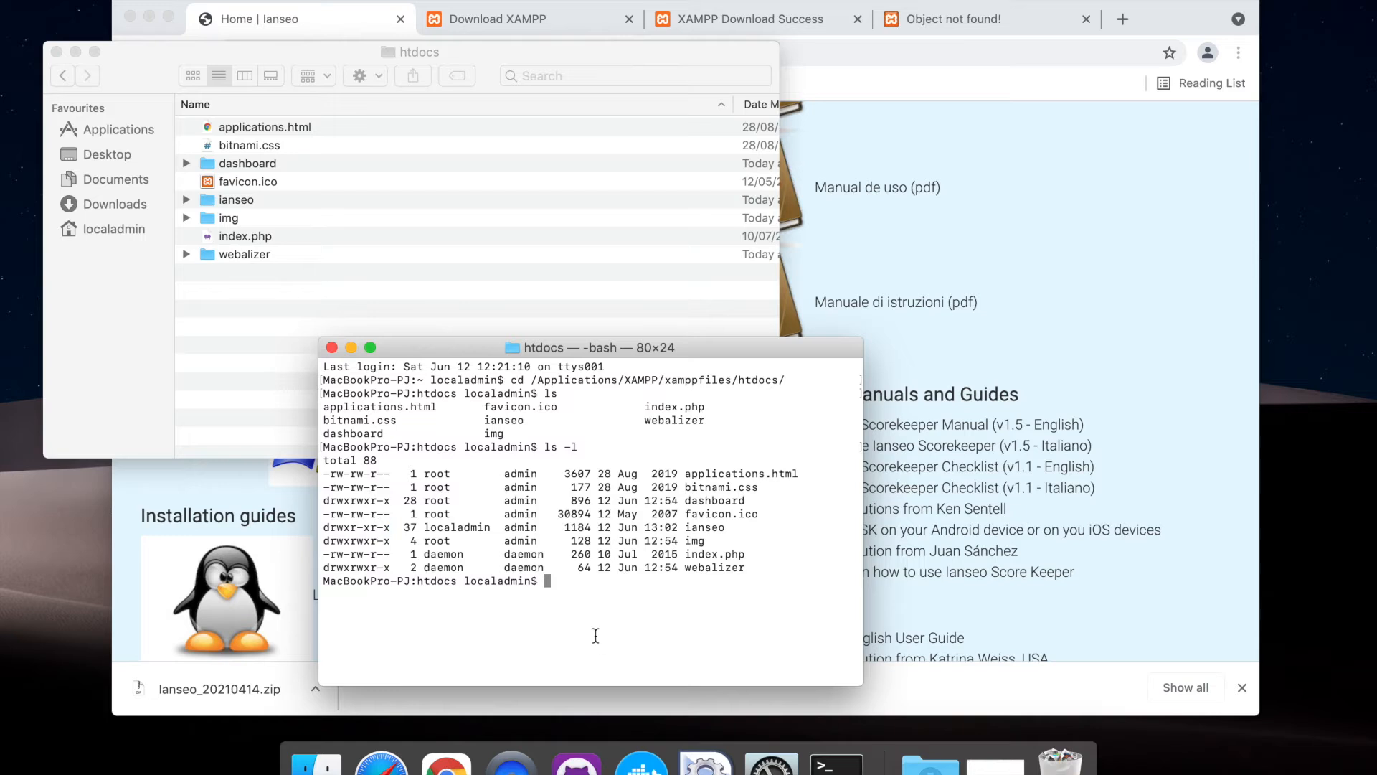
Try to change the ianseo folder's ownership recursively with chown -R nobody:nobody ianseo
type("chown -R")
type("nobody:nobody")
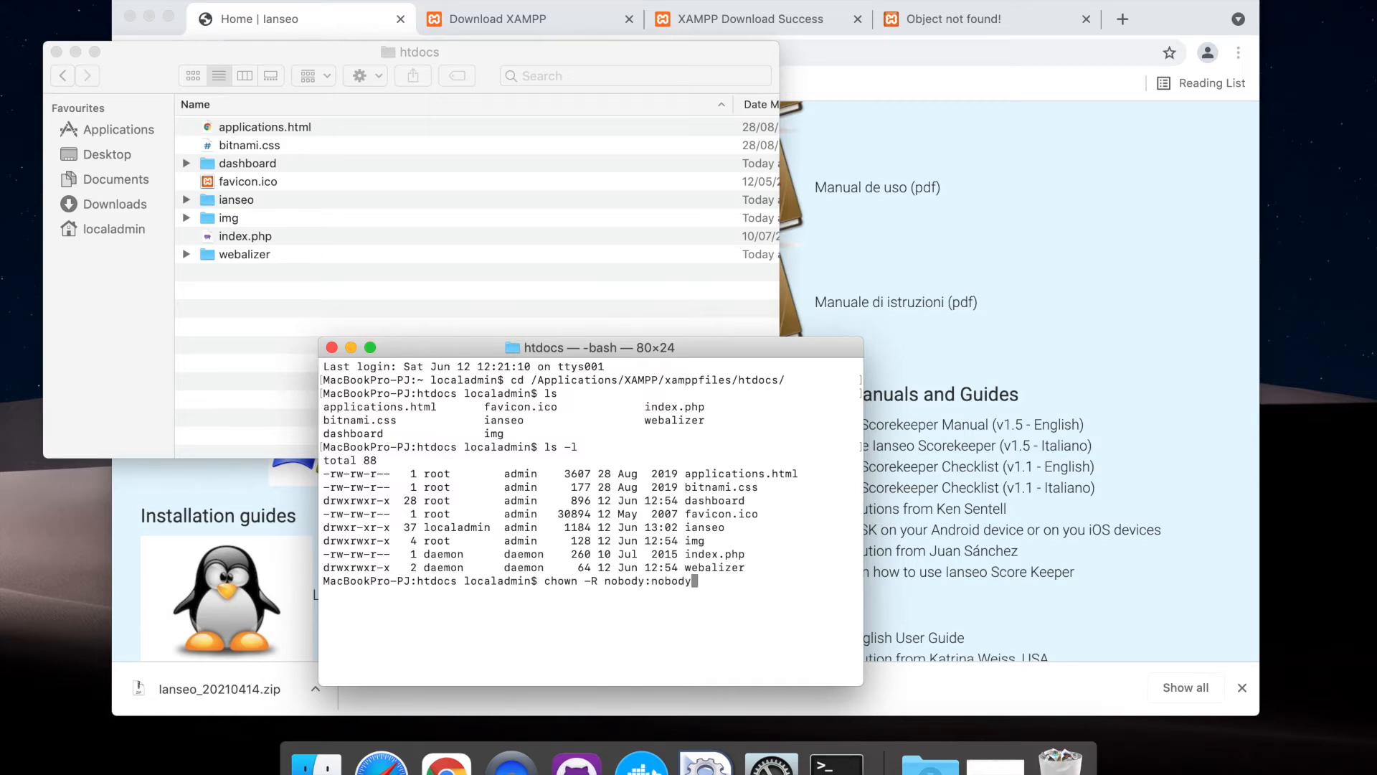
type(" ianseo")
key("Return")
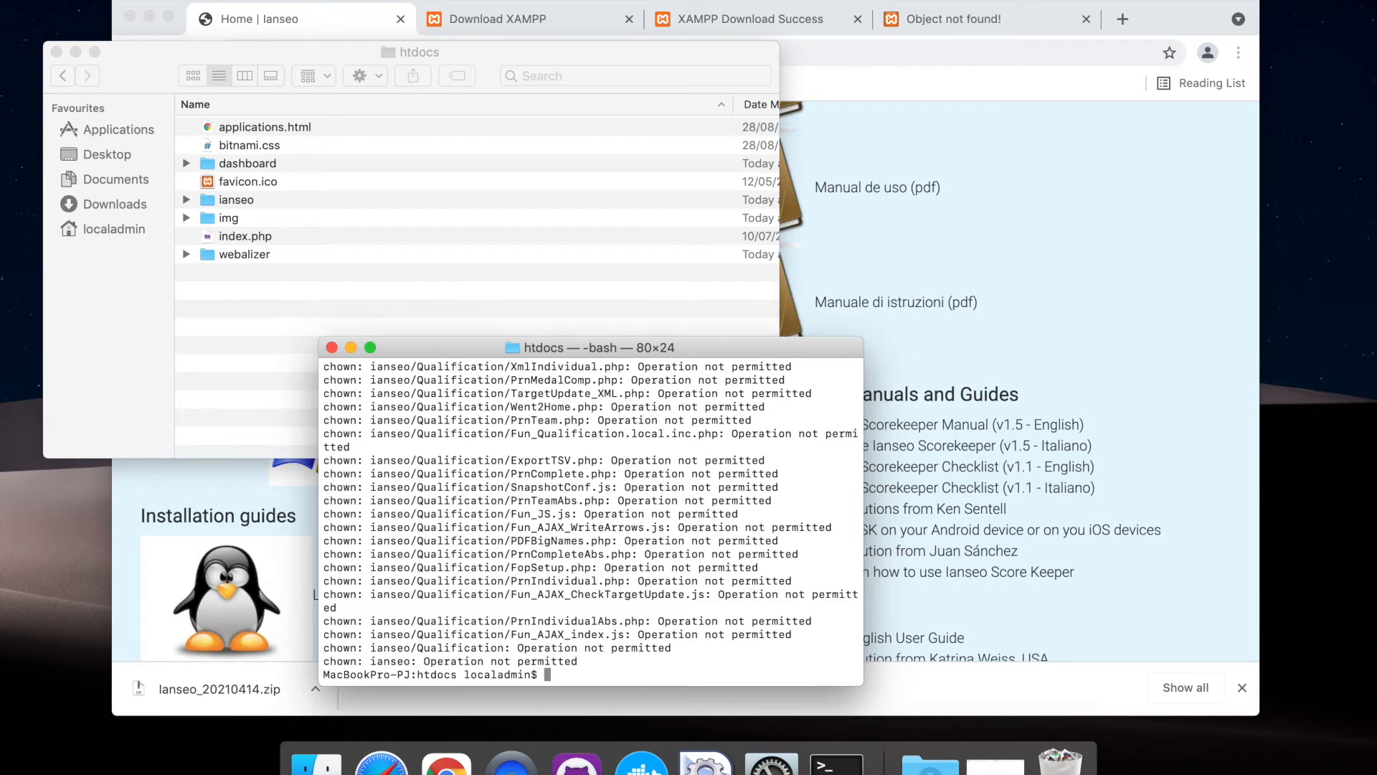
Run the ownership change with administrator rights as sudo chown -R nobody:nobody ianseo and enter the account password
key("Up")
key("Left")
key("Left")
key("Left")
key("Left")
key("Left")
key("Left")
key("Left")
key("Left")
key("Left")
key("Left")
key("Left")
key("Left")
key("Left")
key("Left")
key("Left")
key("Left")
key("Left")
key("Left")
key("Left")
key("Left")
key("Left")
key("Left")
key("Left")
key("Left")
key("Left")
key("Left")
key("Left")
key("Left")
key("Left")
type("sudo")
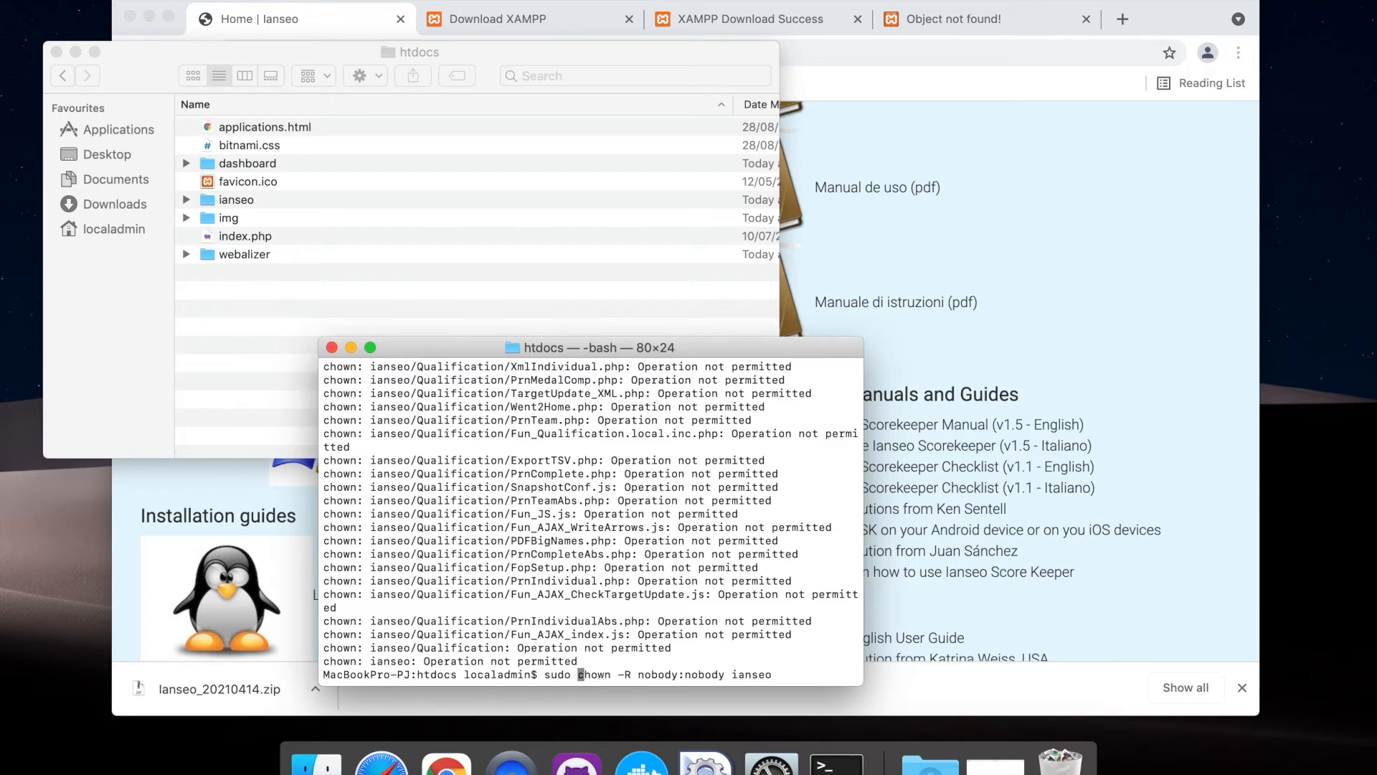
key("Return")
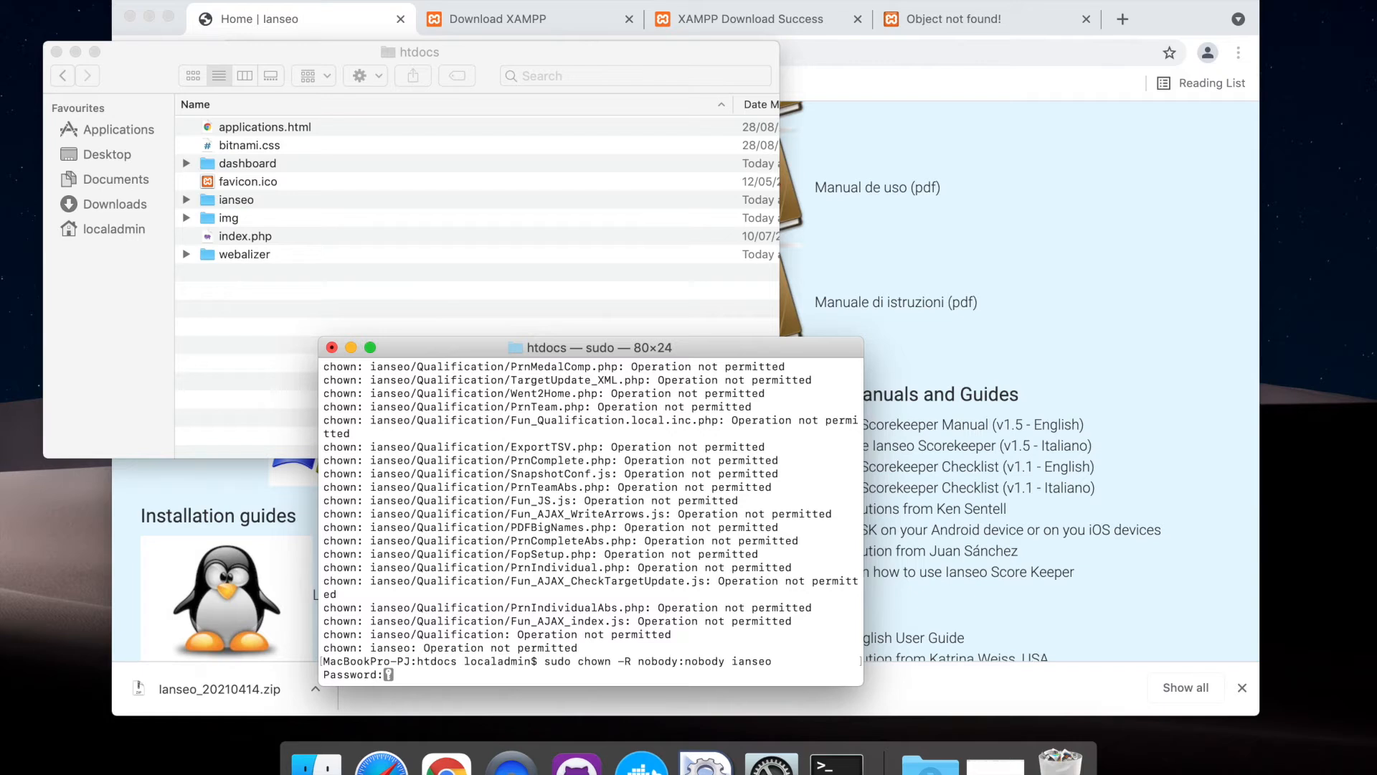
key("Return")
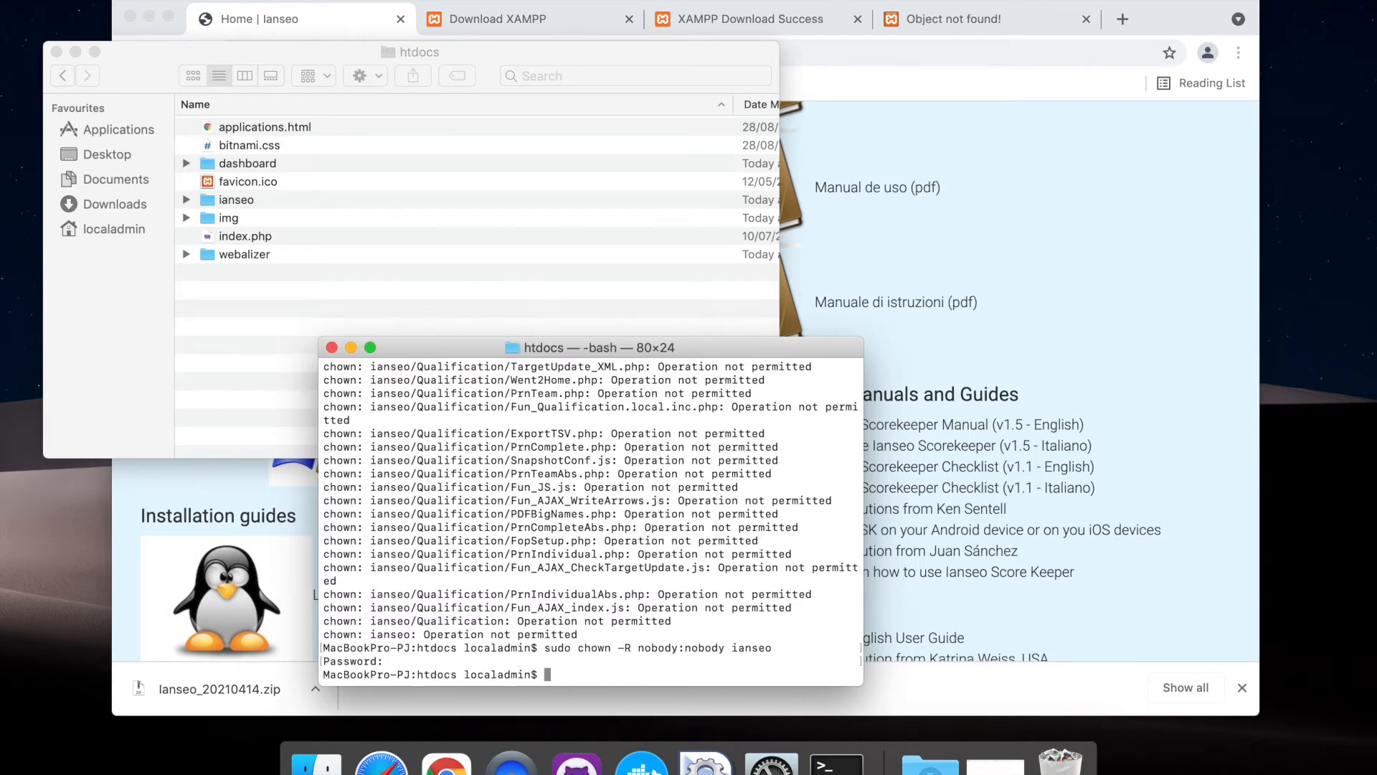
List htdocs with ls -l and check the owner, group and permission flags of ianseo
type("ls -l")
key("Return")
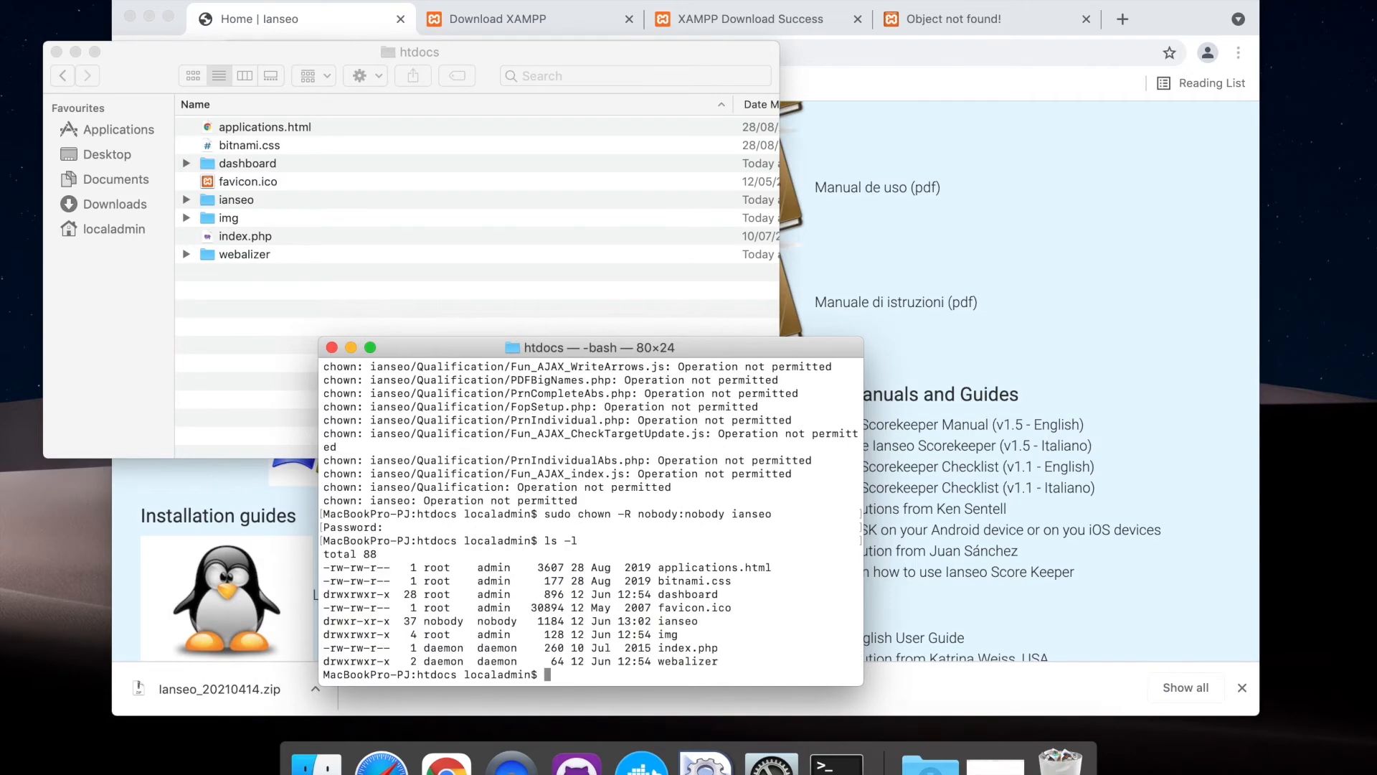
left_click_drag(420, 622, 517, 621)
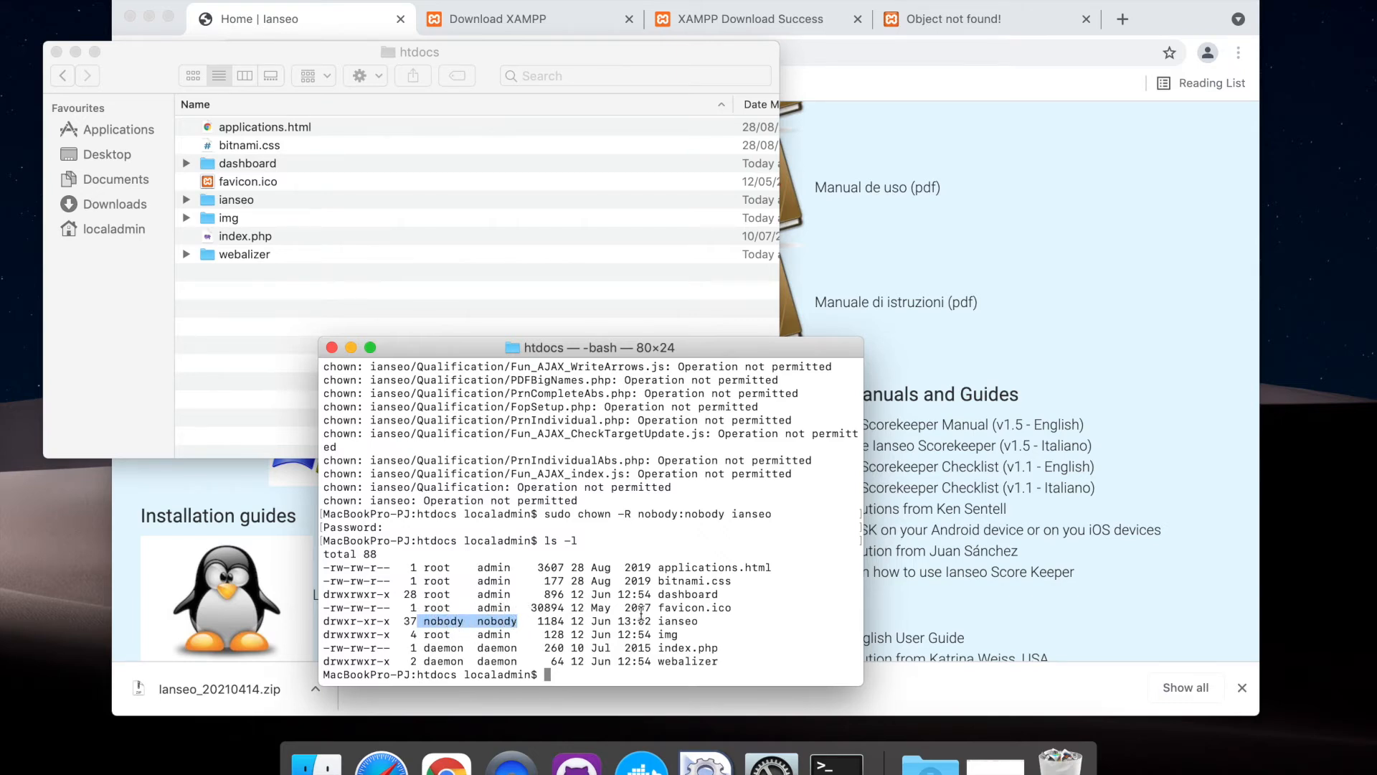
left_click_drag(391, 621, 331, 623)
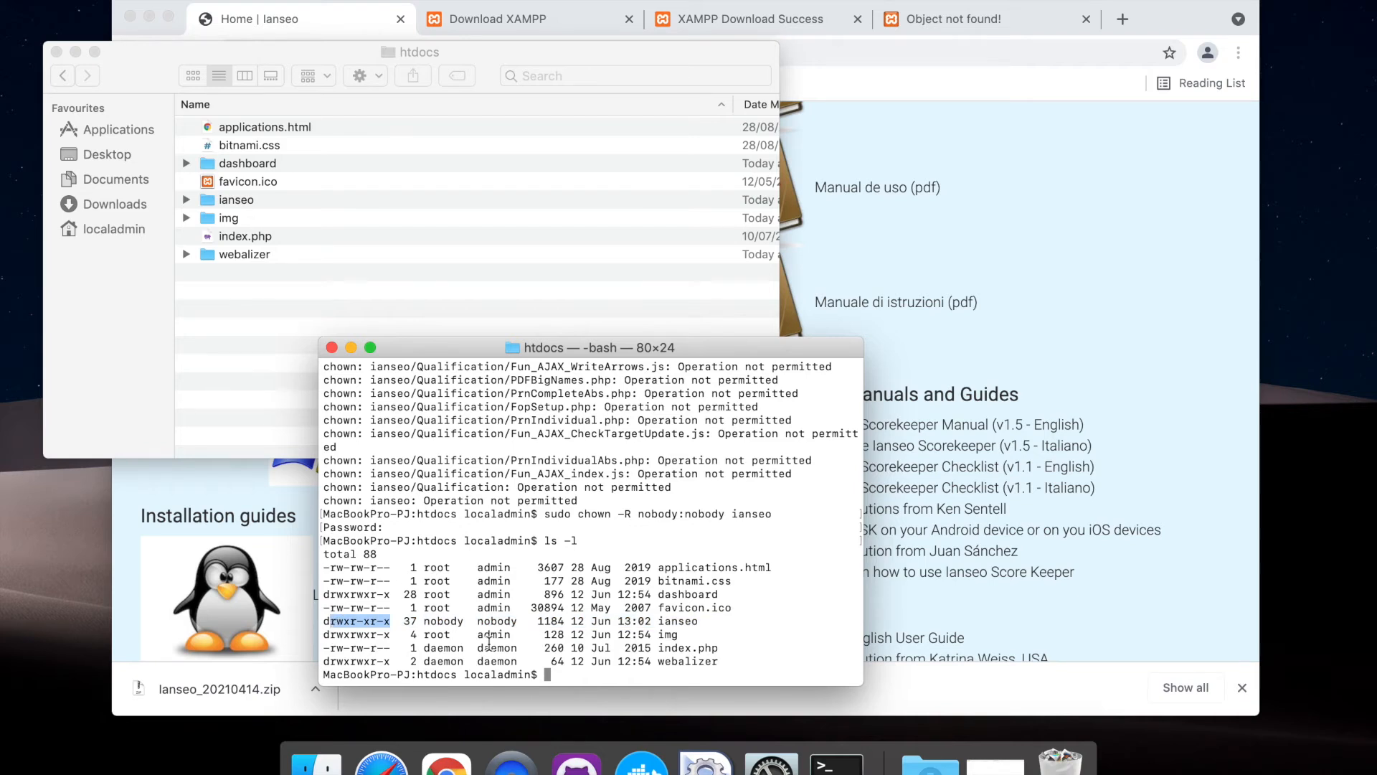
Grant everyone read, write and execute rights on the ianseo folder recursively with sudo chmod -R a+rwx ianseo
type("chmod")
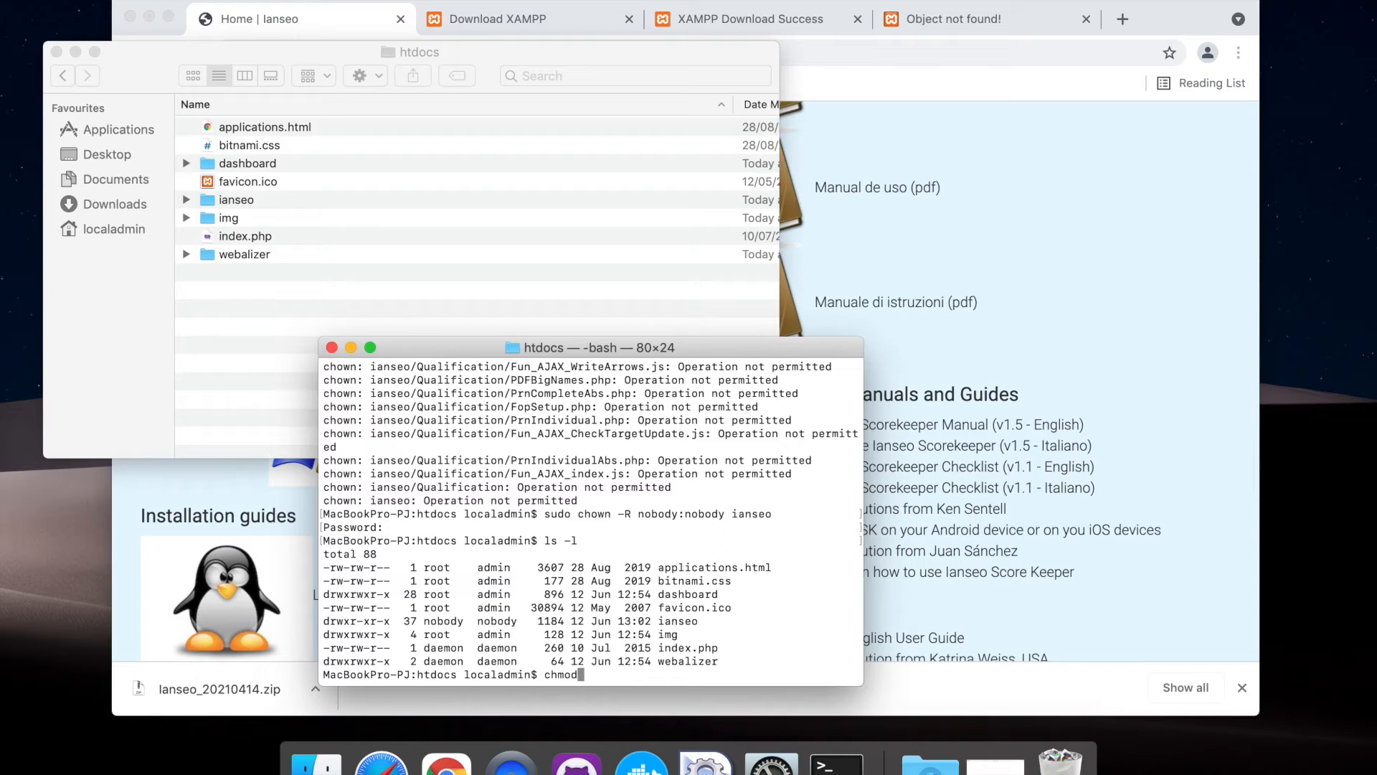
type(" -R a+rwx")
type("ianseo")
key("ctrl+a")
type("sudo")
key("Return")
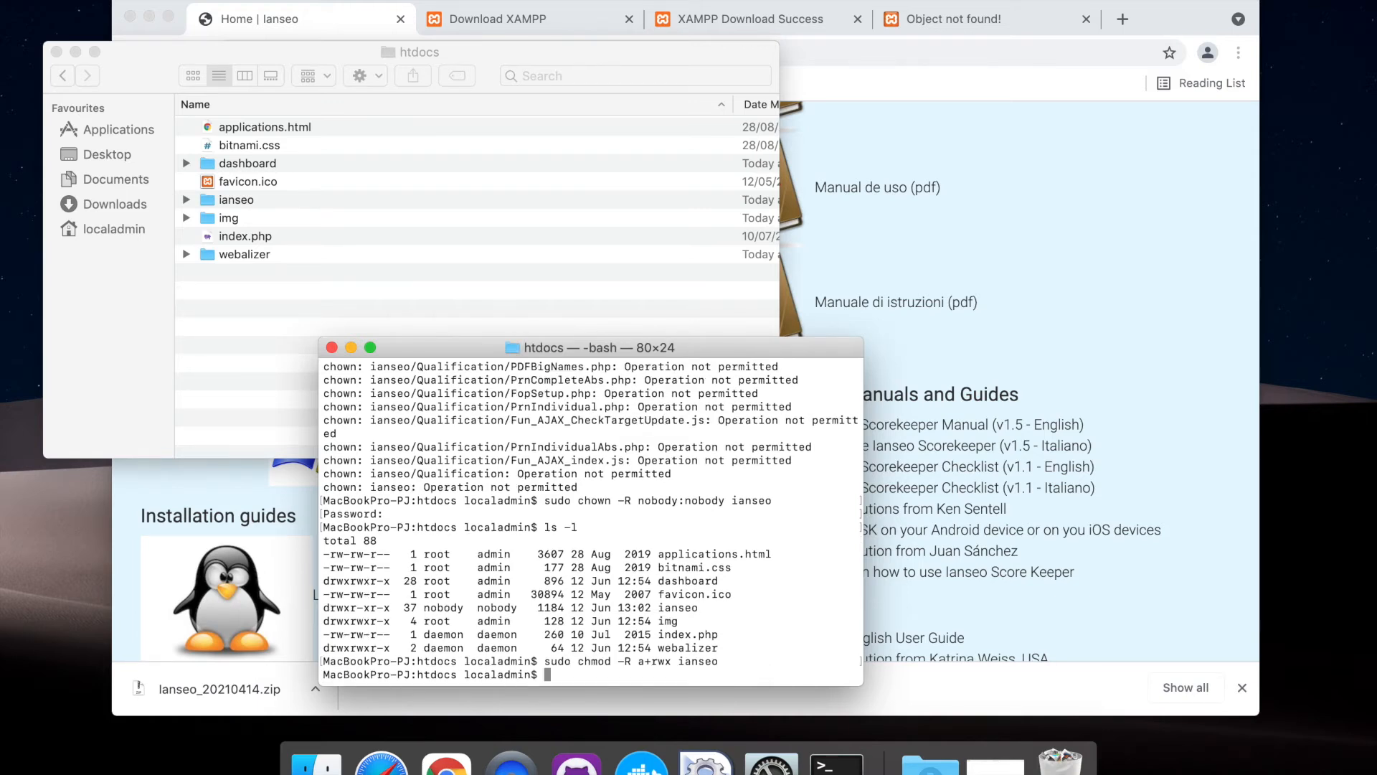
List htdocs in detail again with ls -l and verify the permission flags of the ianseo folder
type("ls -la")
key("BackSpace")
key("Return")
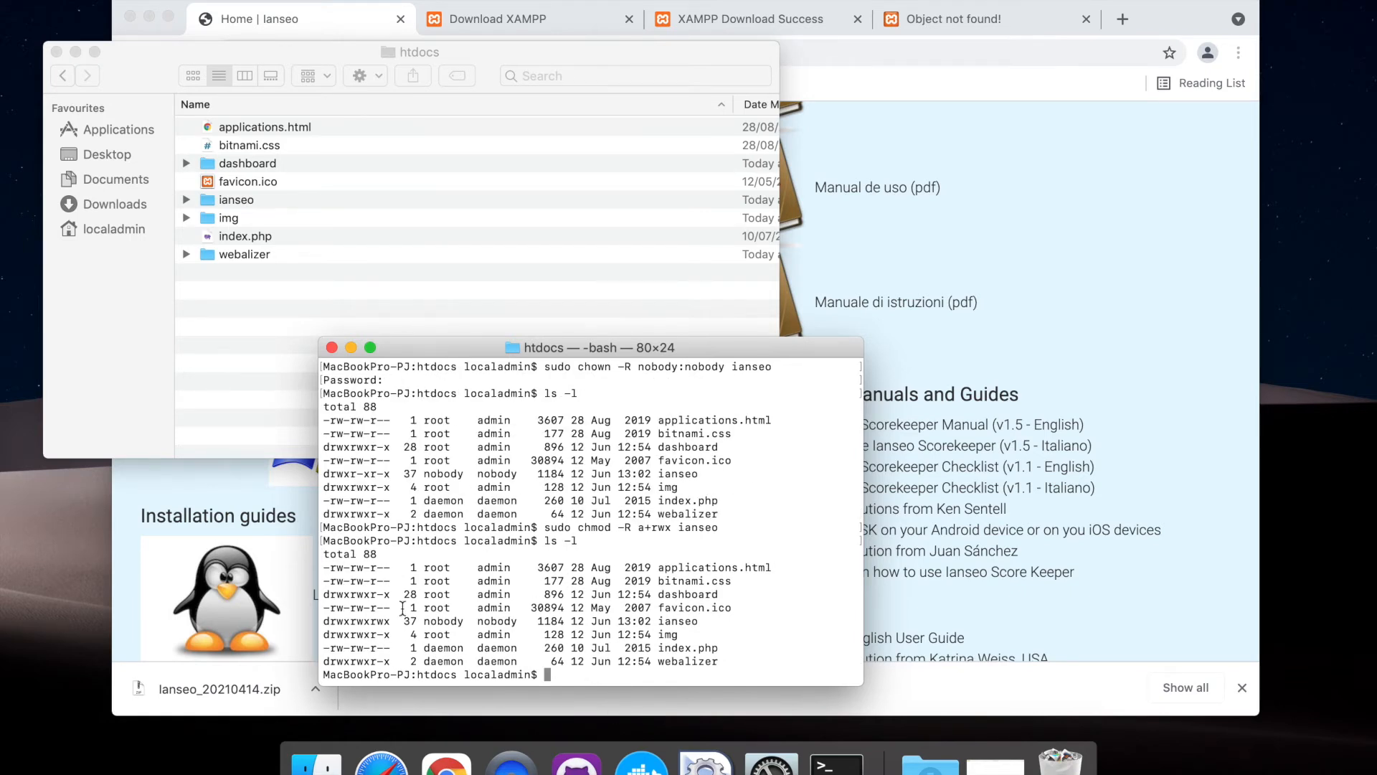
left_click_drag(391, 621, 323, 623)
Quit Terminal and close the htdocs Finder window
key("Return")
key("super+w")
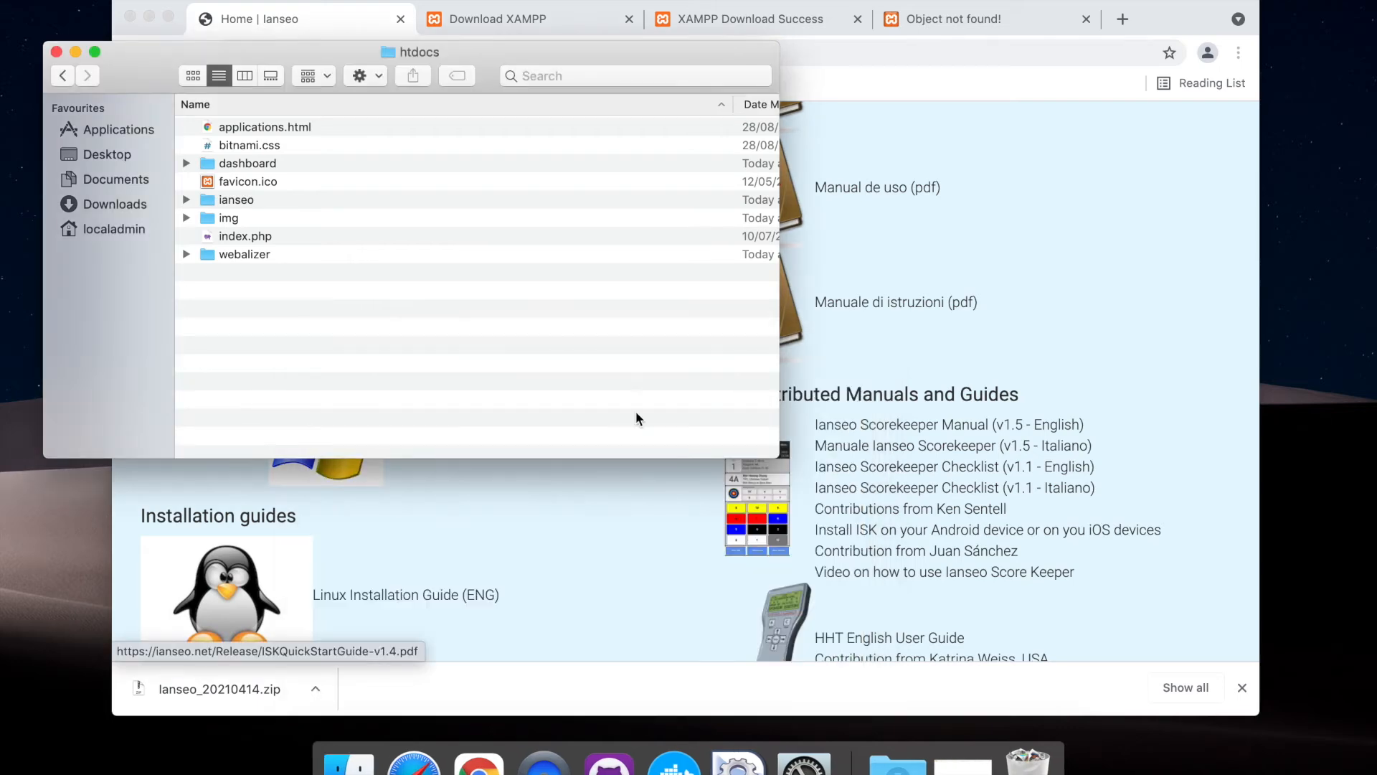
left_click(387, 254)
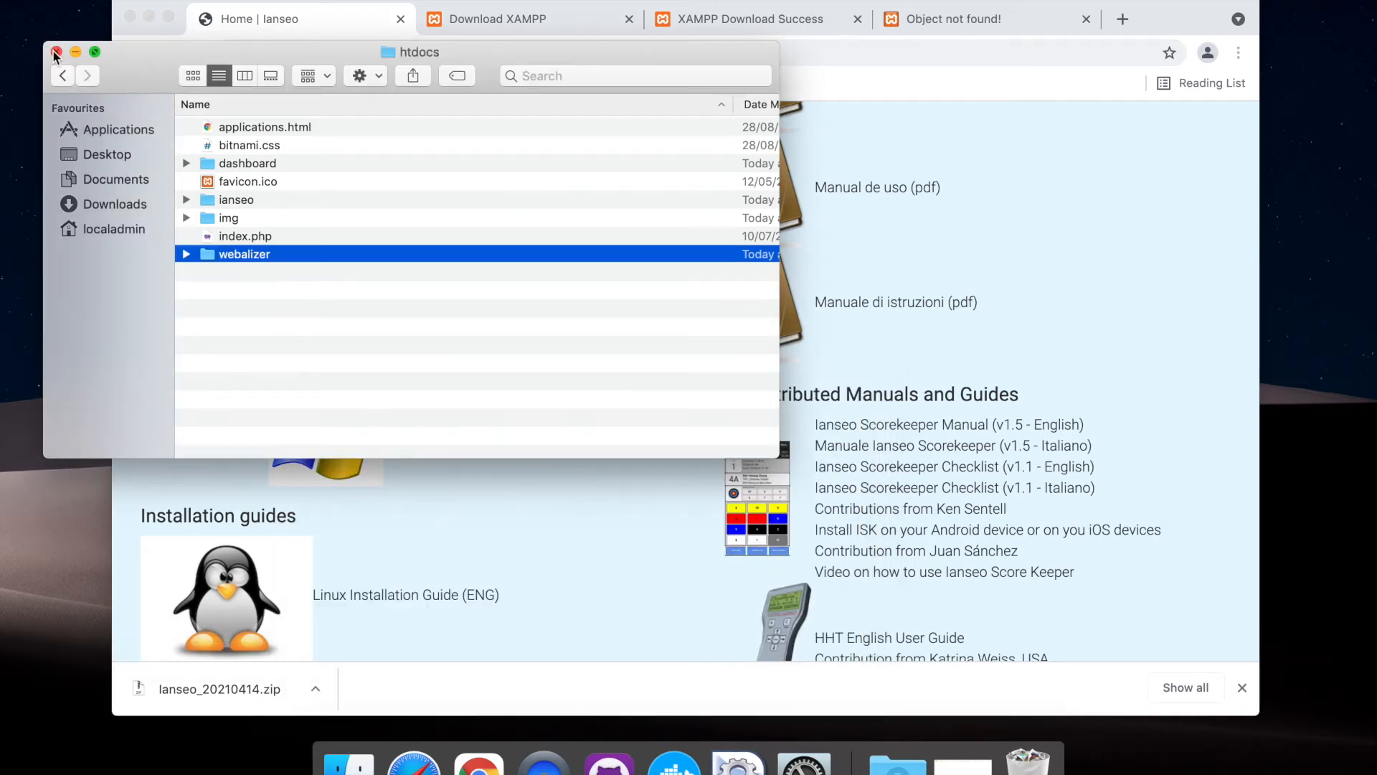
left_click(56, 52)
Check the Apache Web Server entry in the XAMPP manager and reload 127.0.0.1/ianseo/ in the browser tab showing Object not found
left_click(727, 760)
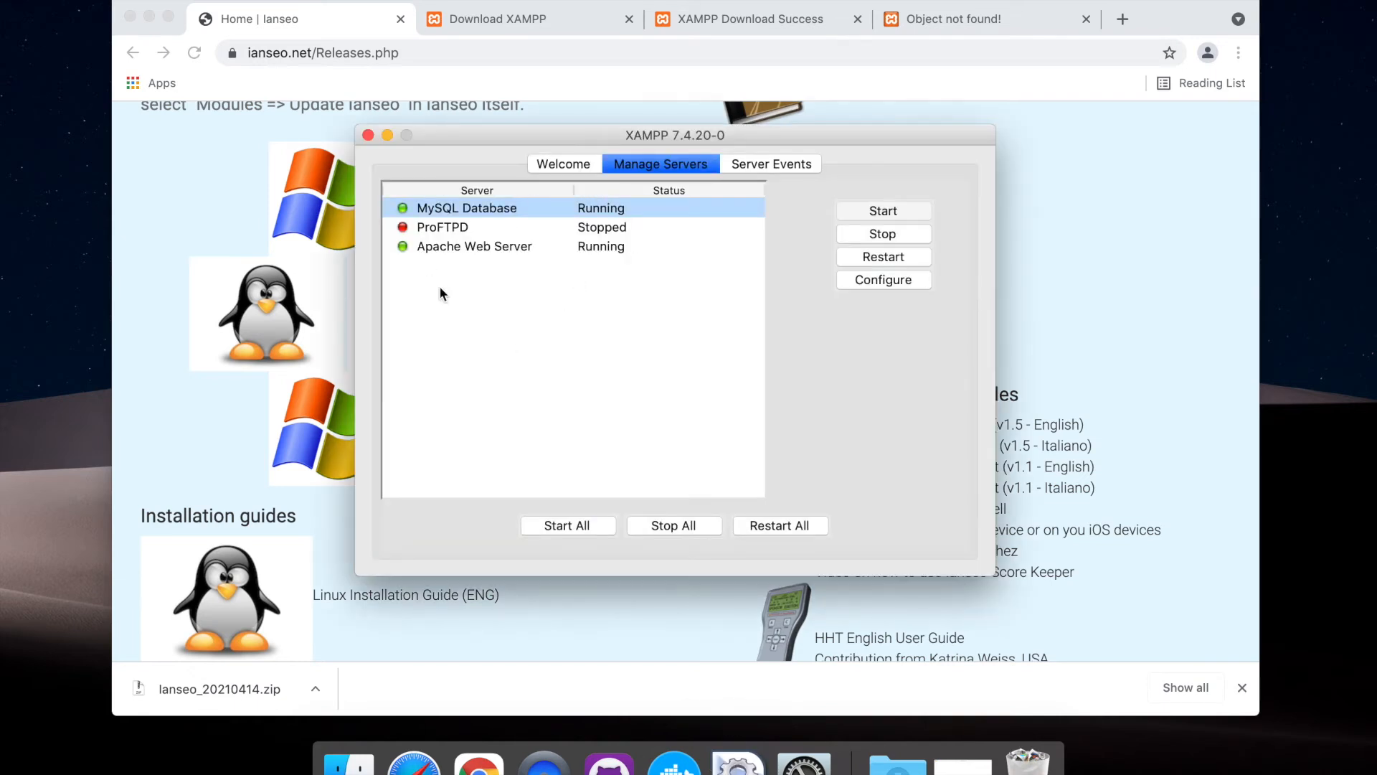
left_click(483, 247)
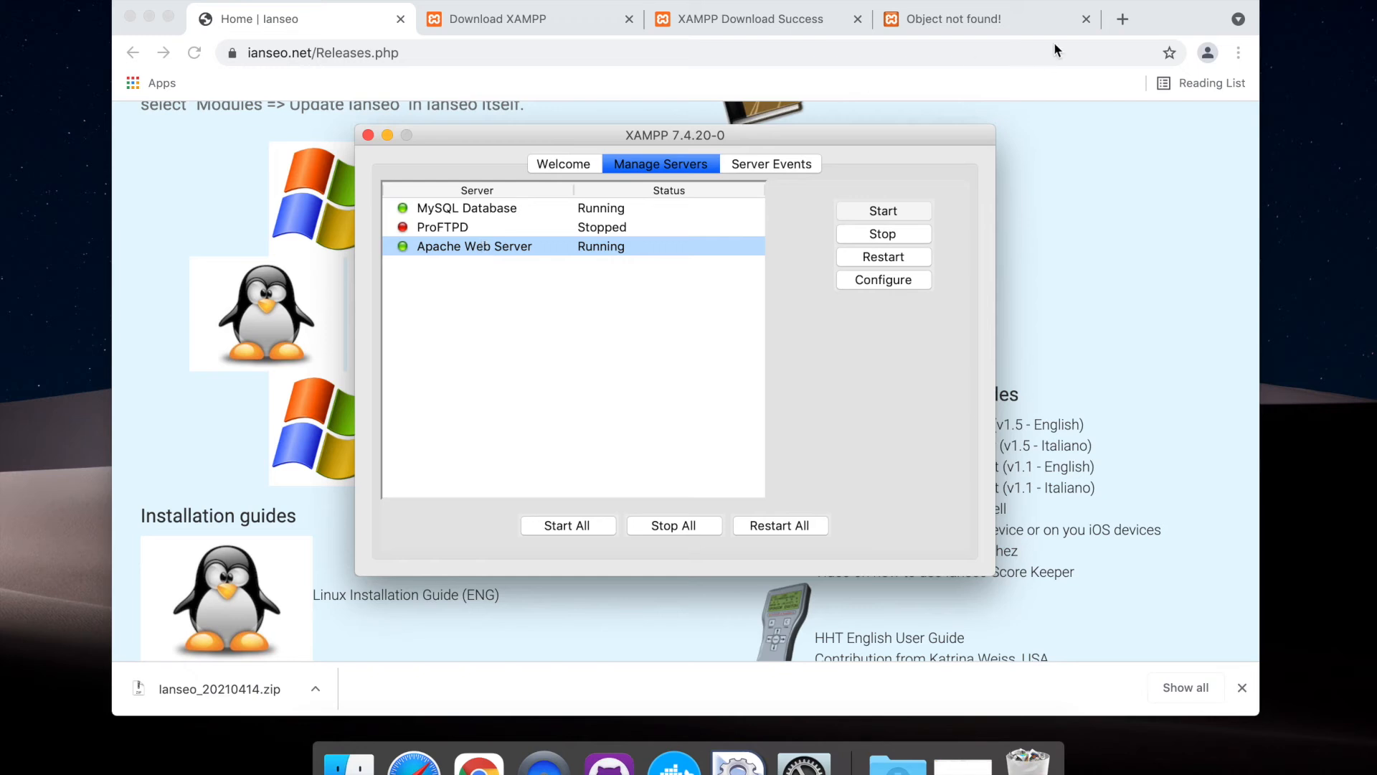
left_click(987, 20)
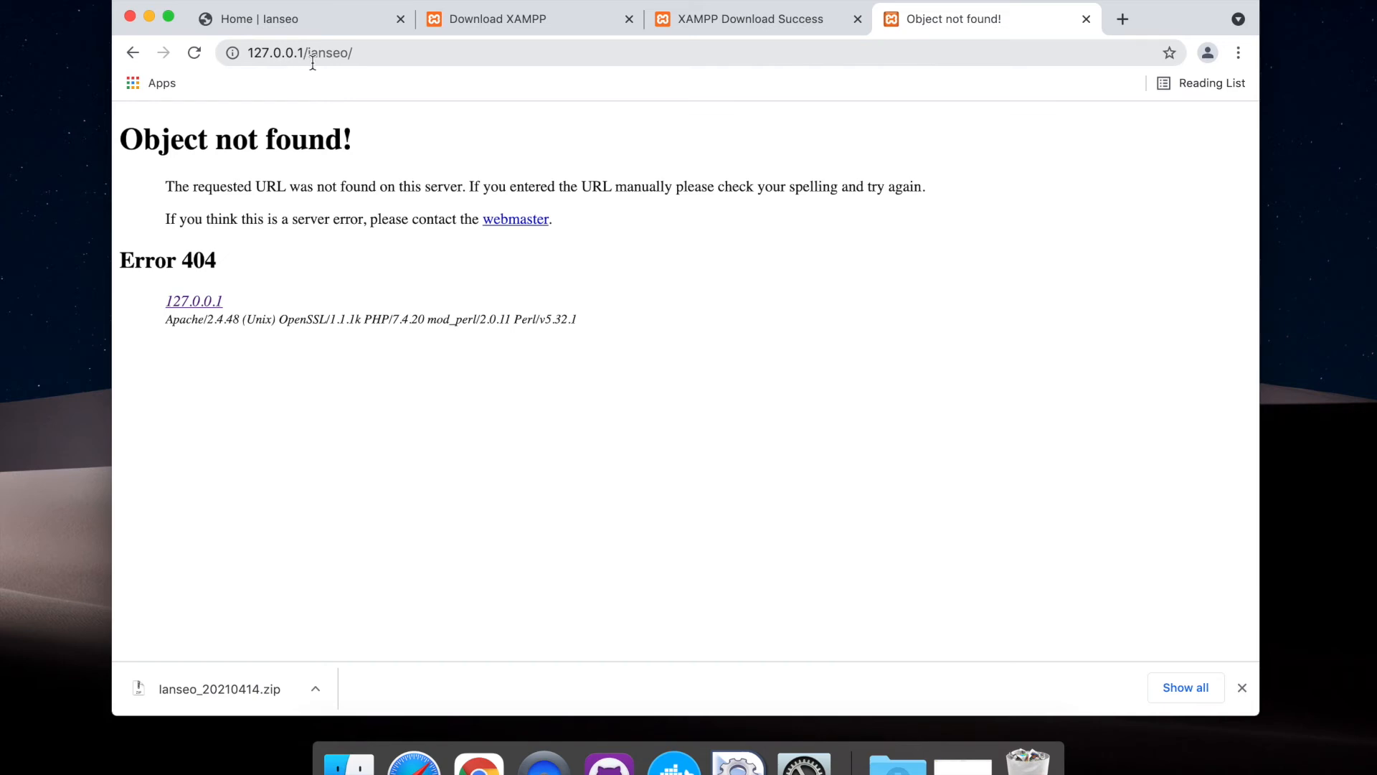
left_click(362, 53)
key("Return")
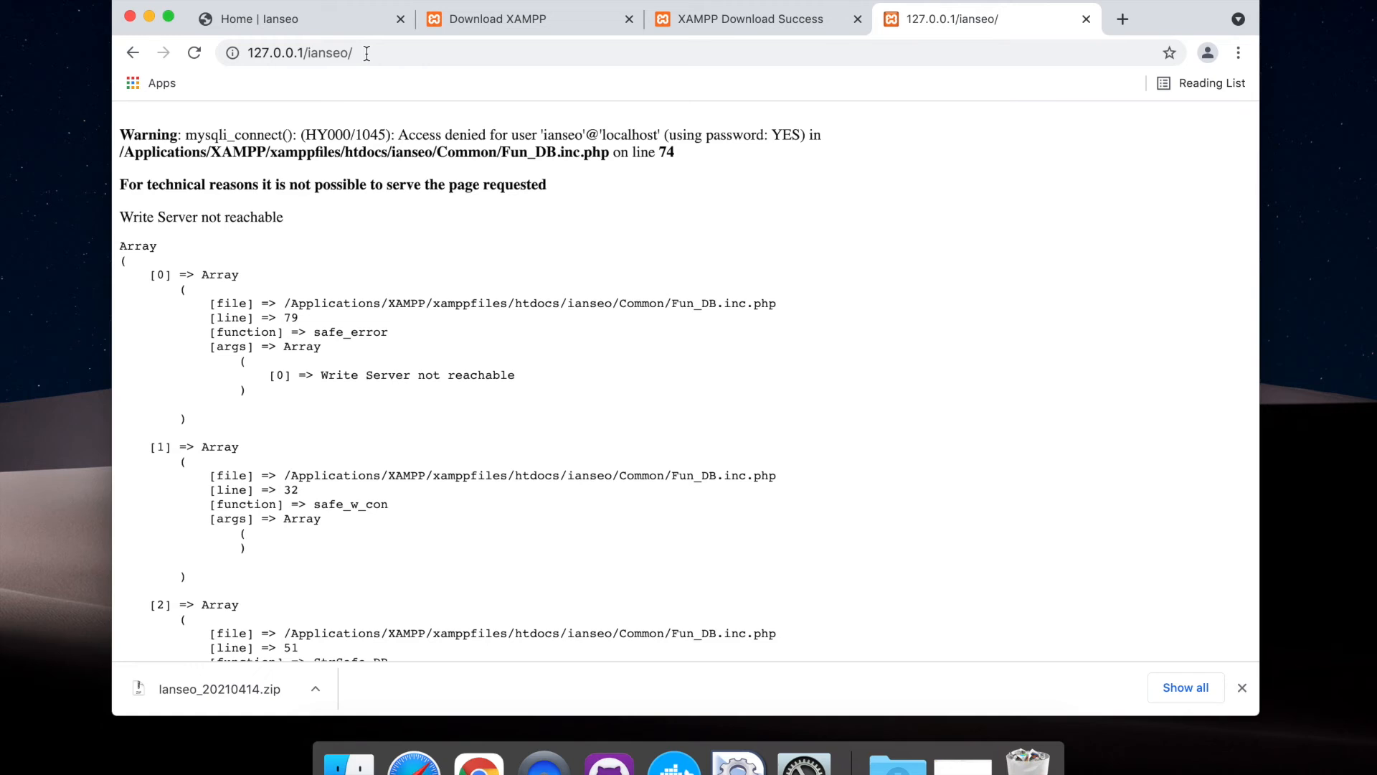
In Finder, open the Common folder inside htdocs/ianseo and select the file config.inc.php
left_click(349, 761)
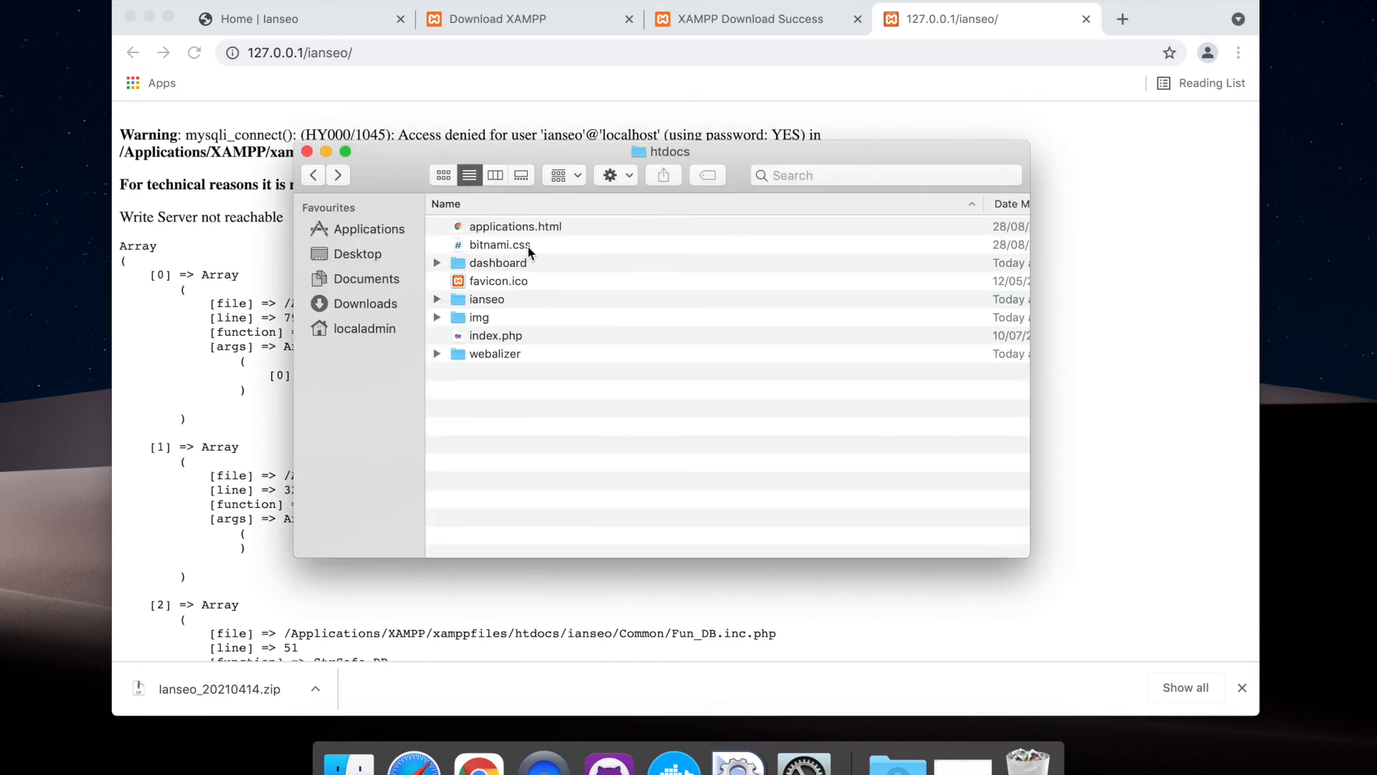
double_click(478, 302)
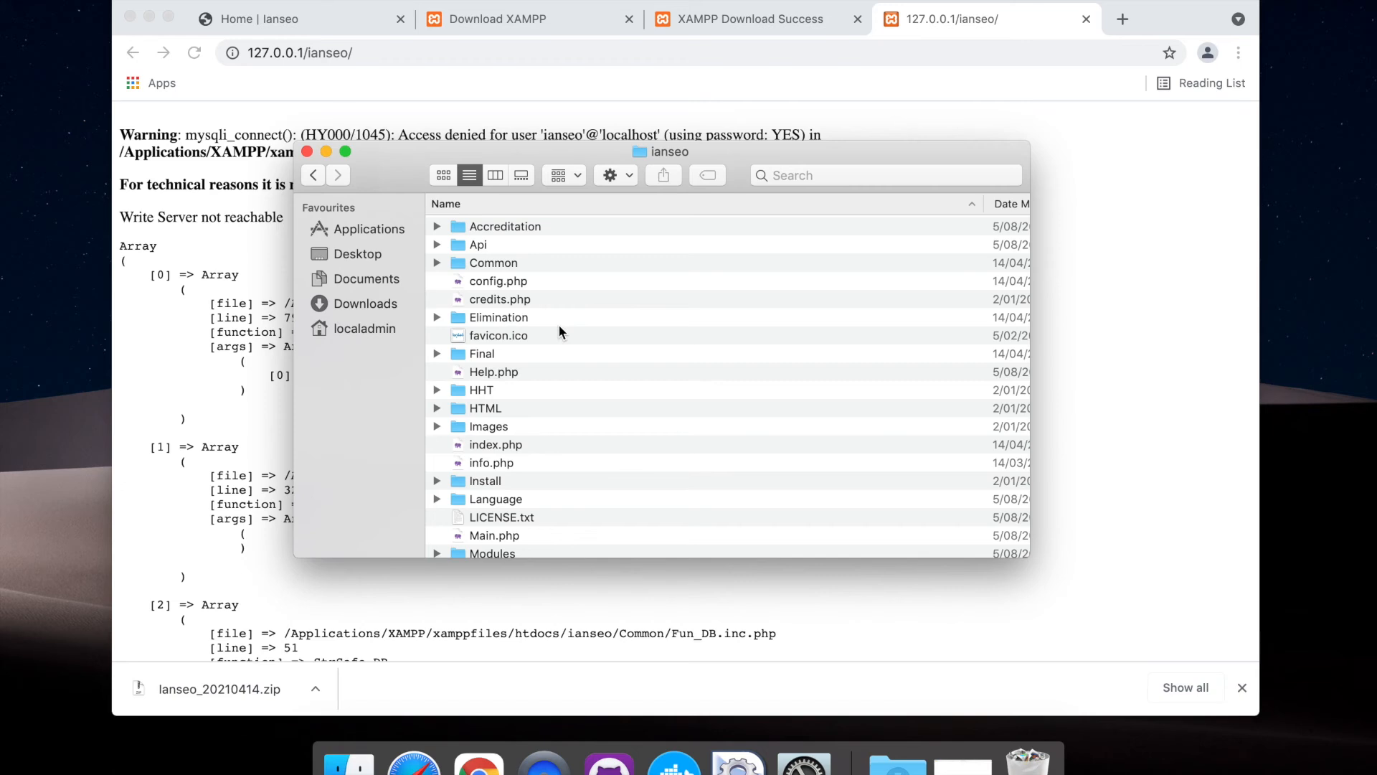
double_click(486, 264)
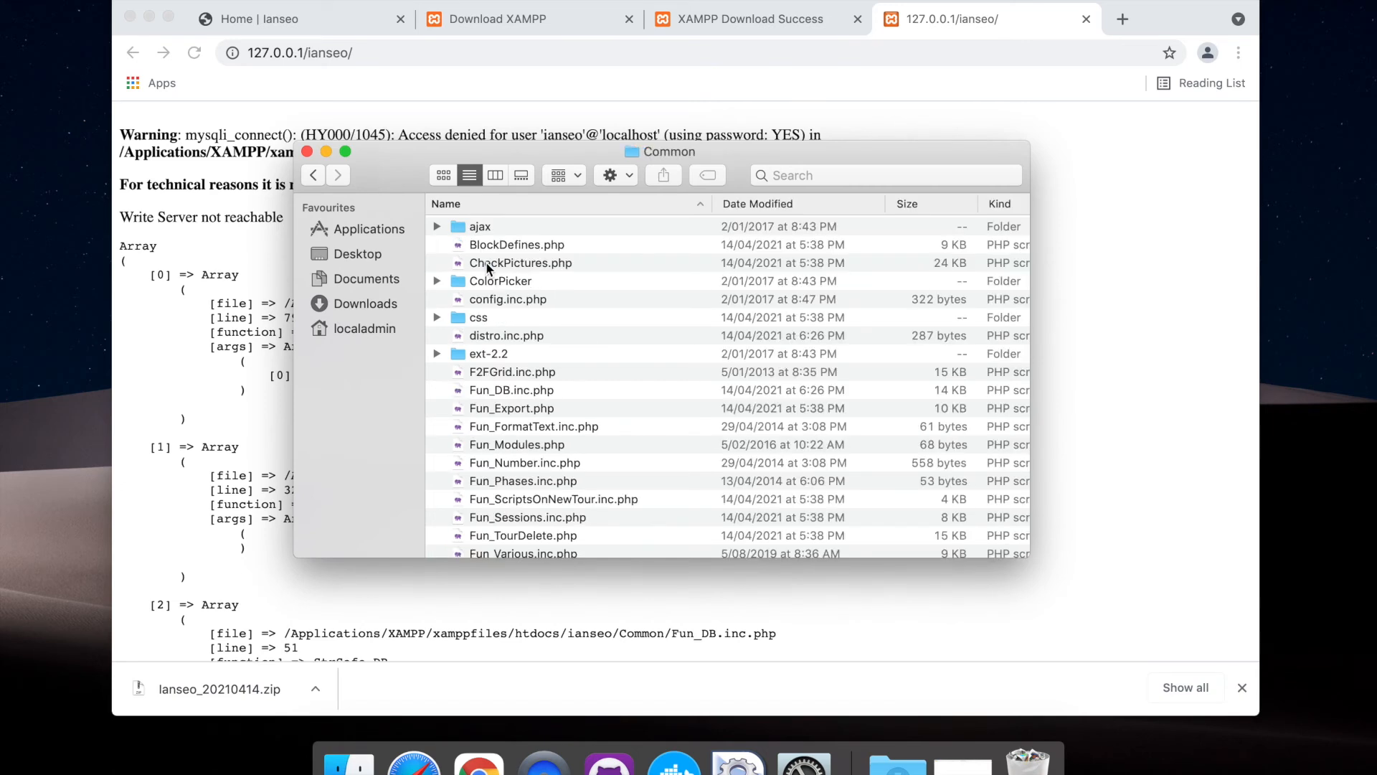
left_click(518, 301)
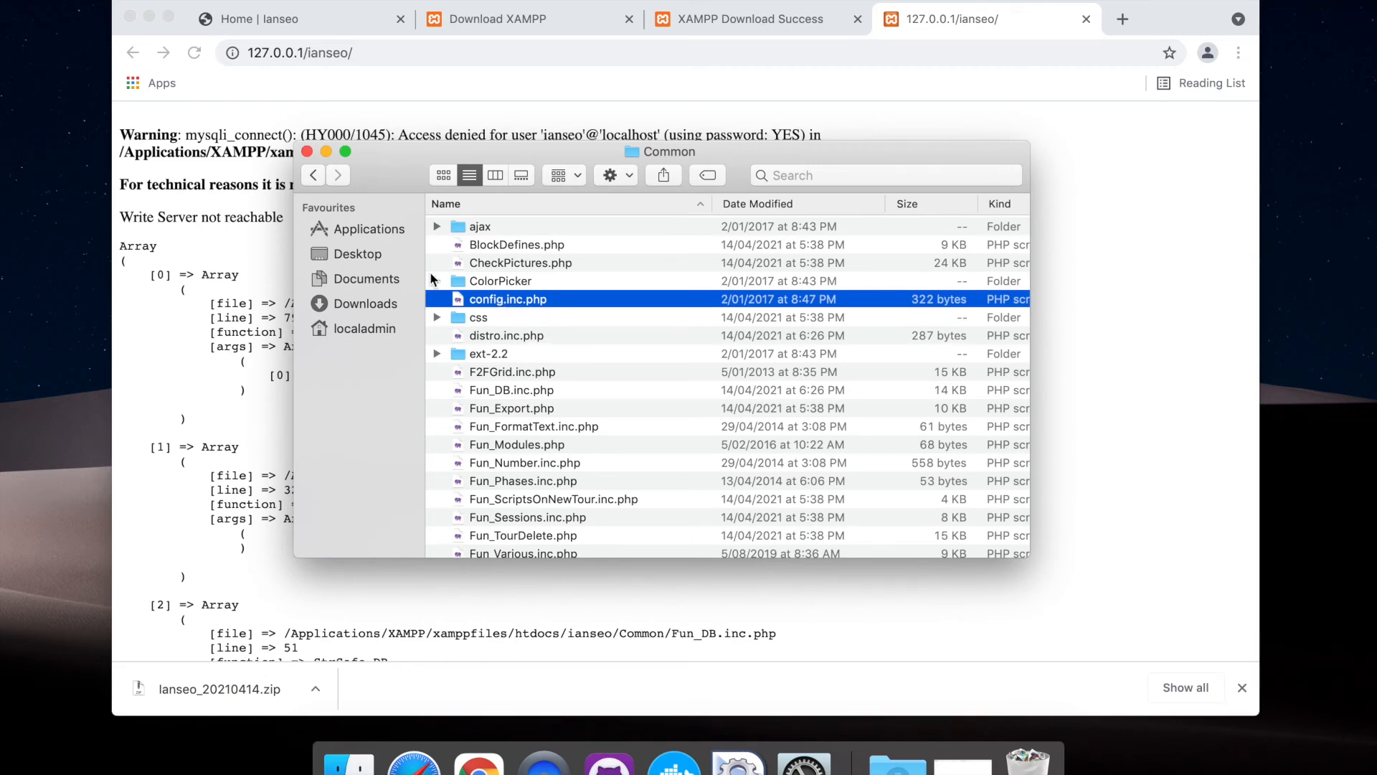
left_click(556, 248)
left_click(553, 263)
left_click(535, 299)
Make sure all filename extensions are shown in Finder's advanced preferences, and close the preferences window
left_click(71, 0)
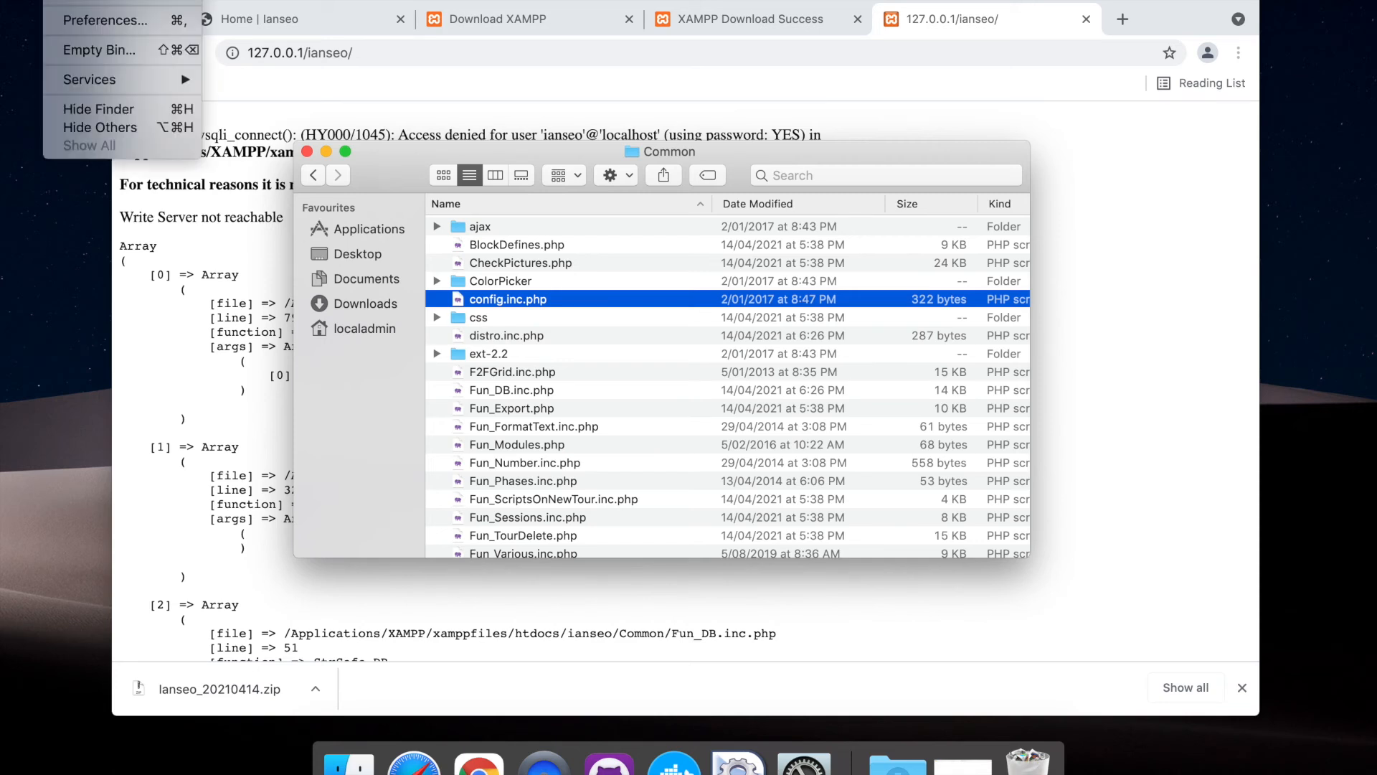
left_click(115, 20)
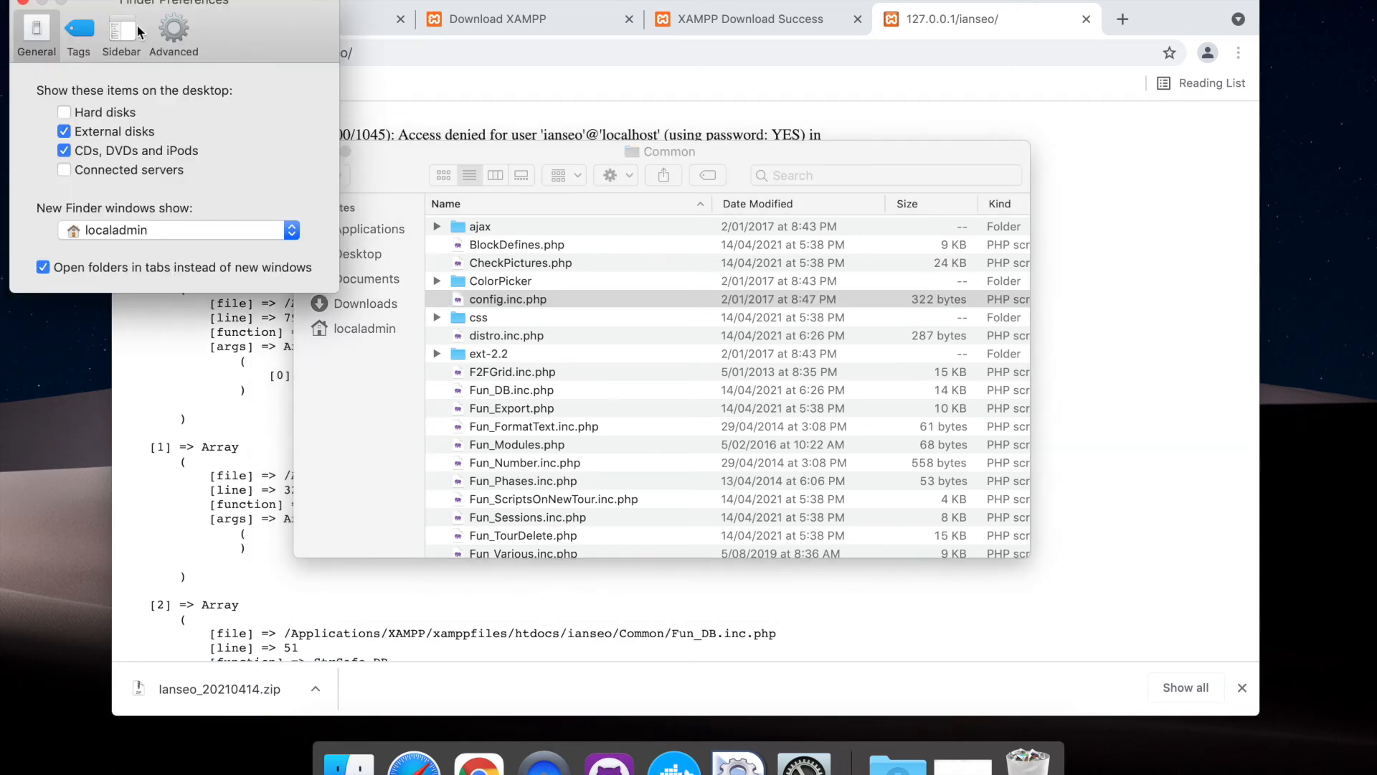
left_click(176, 30)
left_click_drag(237, 22, 340, 126)
left_click(224, 208)
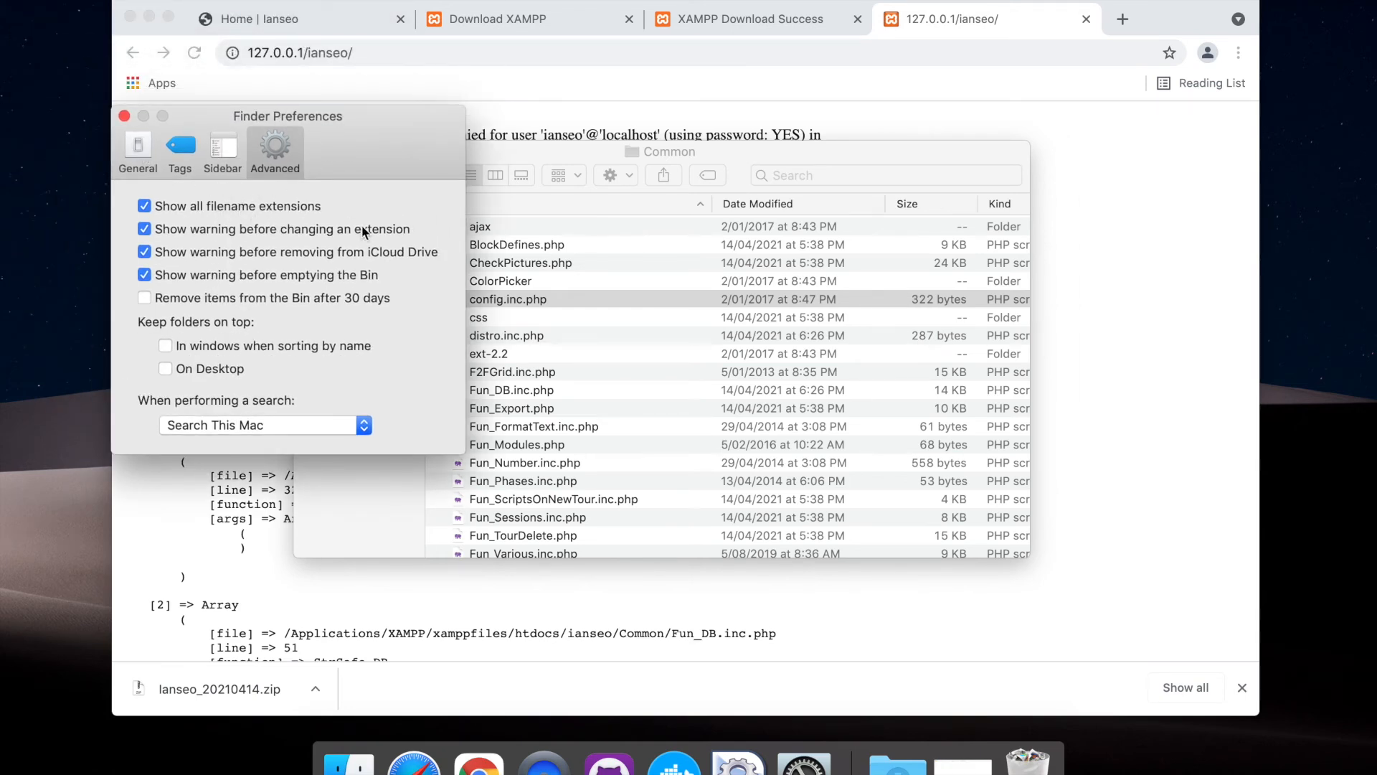
left_click(125, 116)
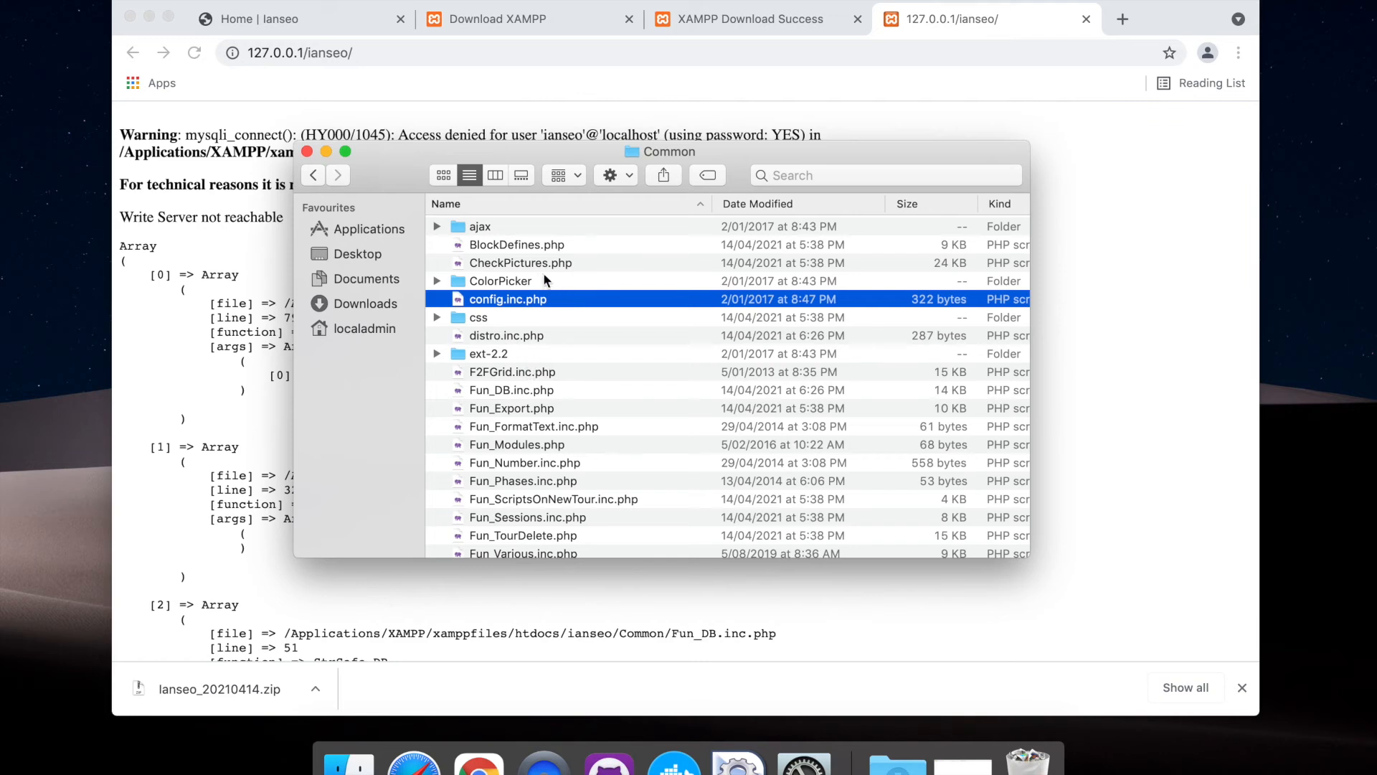
Move the file config.inc.php from Ianseo's Common folder to the Bin
left_click_drag(481, 285, 509, 299)
right_click(497, 307)
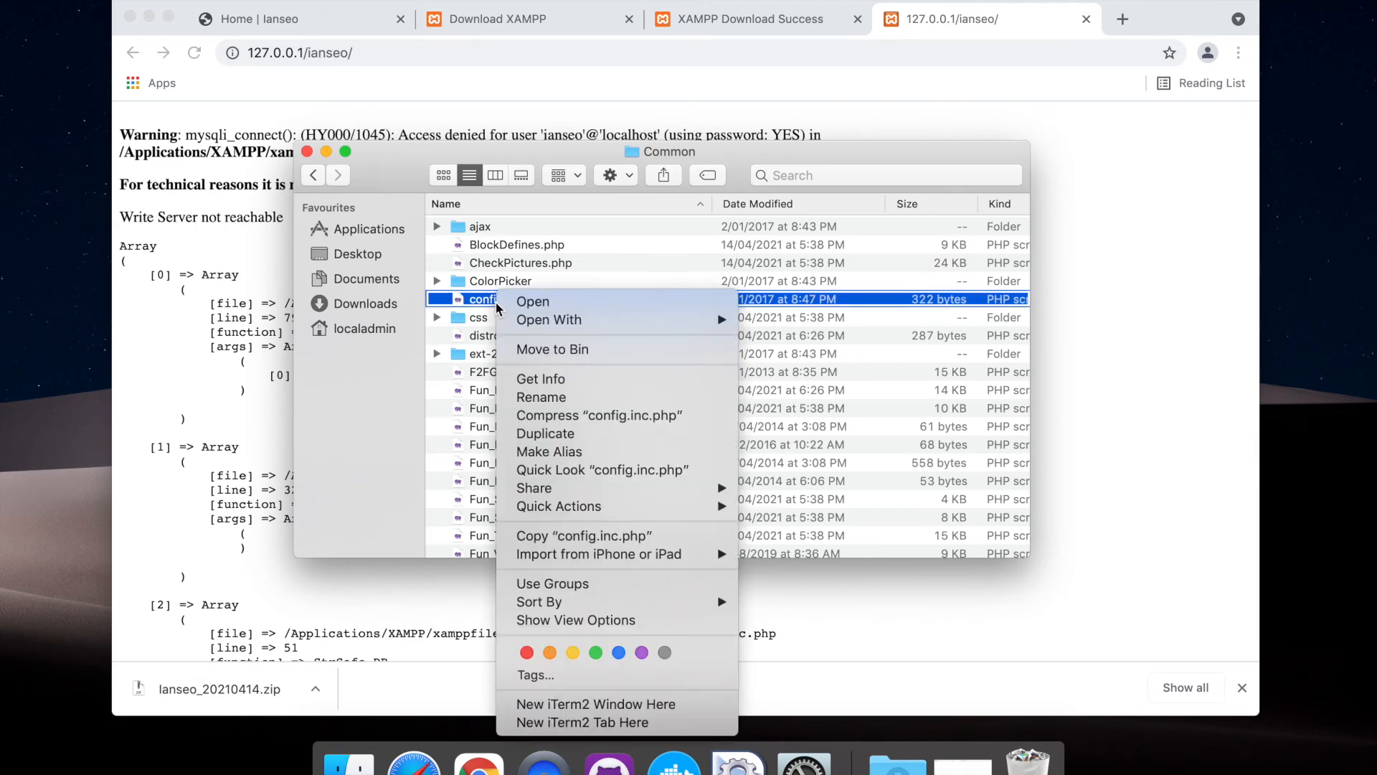
left_click(558, 347)
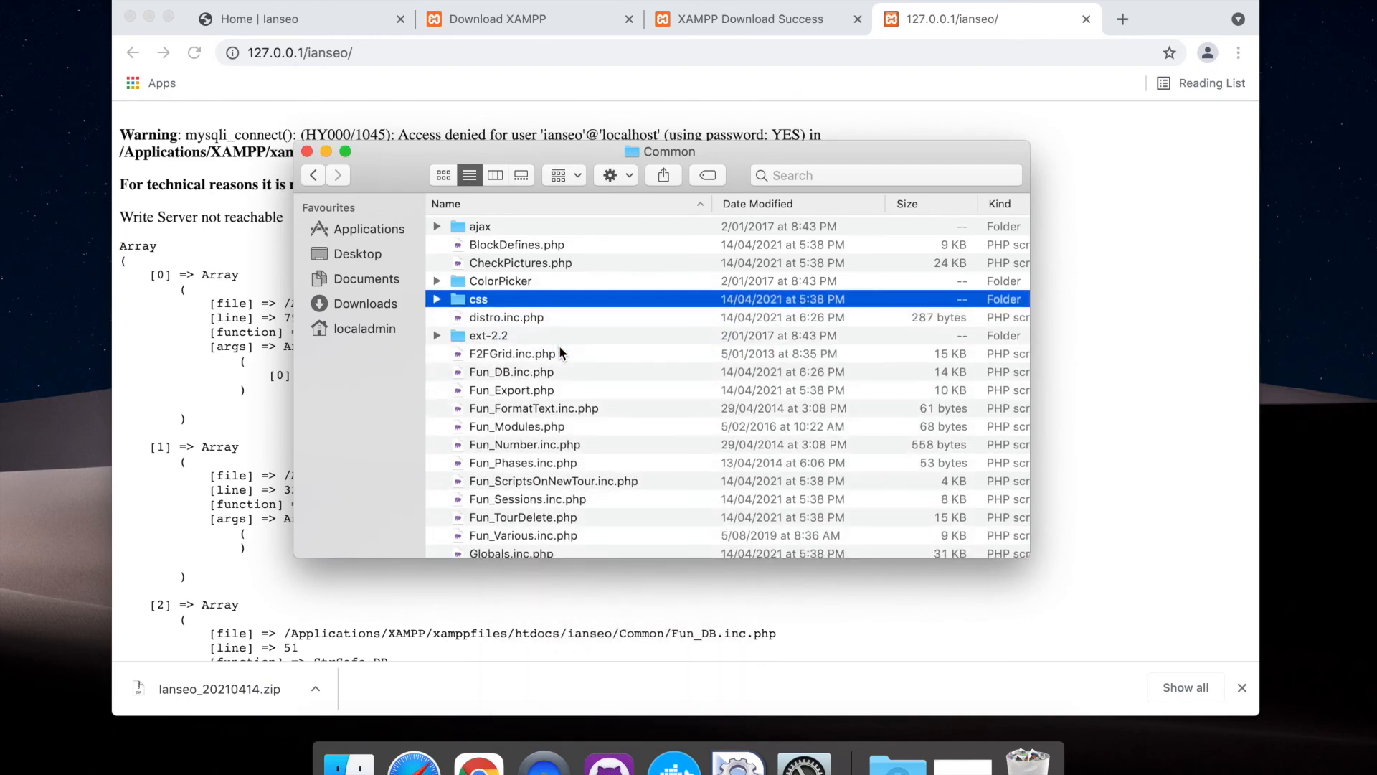
Switch to the browser, load 127.0.0.1/ianseo/ again and close the downloads bar
left_click(370, 53)
key("Return")
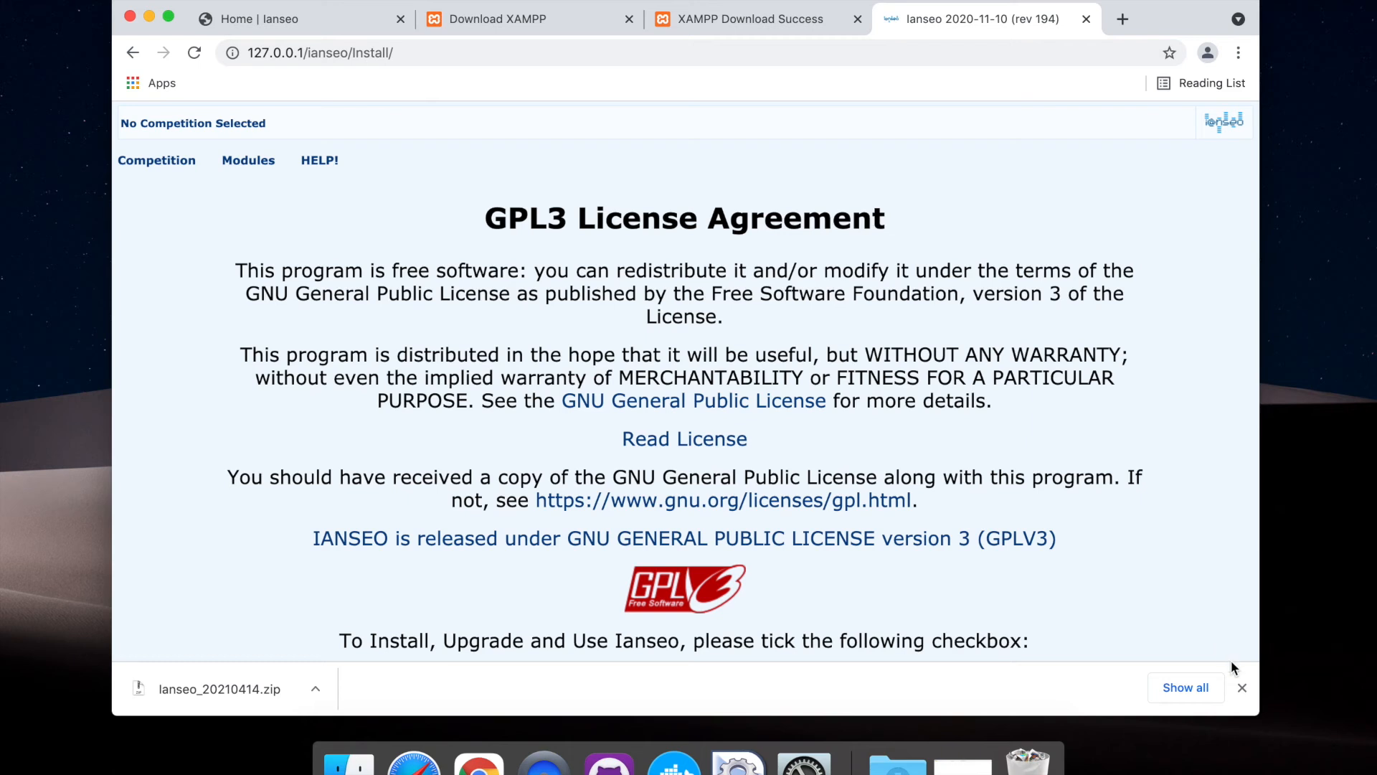
left_click(1242, 687)
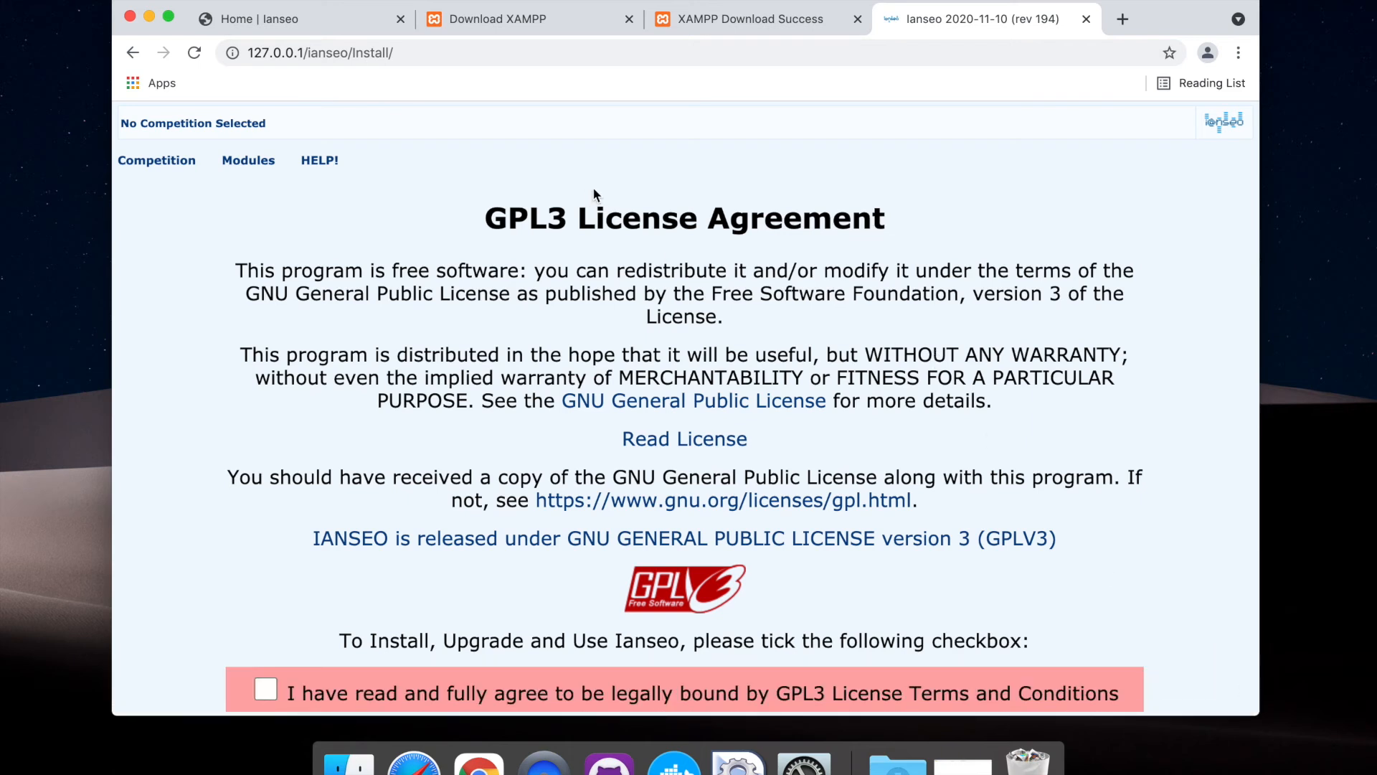
left_click(369, 50)
double_click(369, 51)
left_click(402, 53)
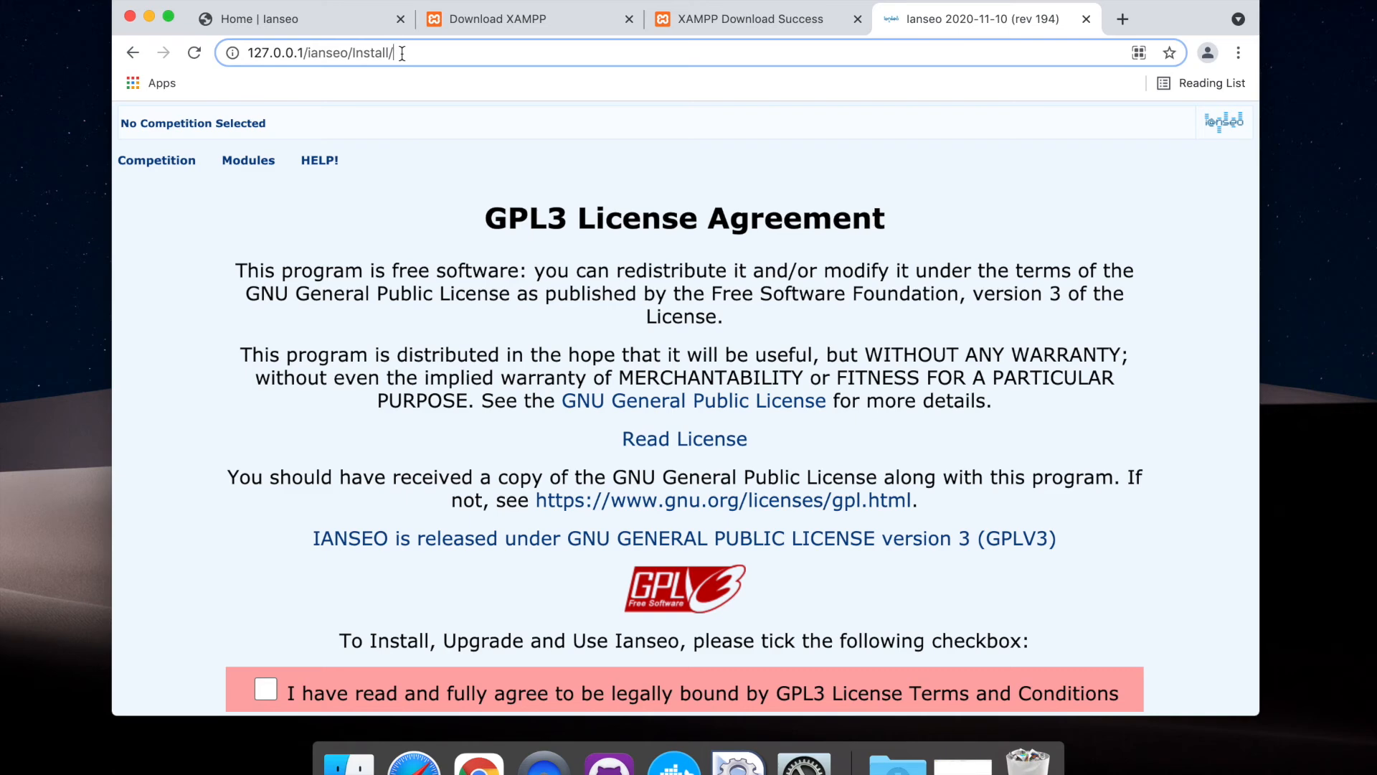
Accept the GPL3 license terms for the Ianseo installation and continue past the PHP settings check
scroll(395, 233, "down", 3)
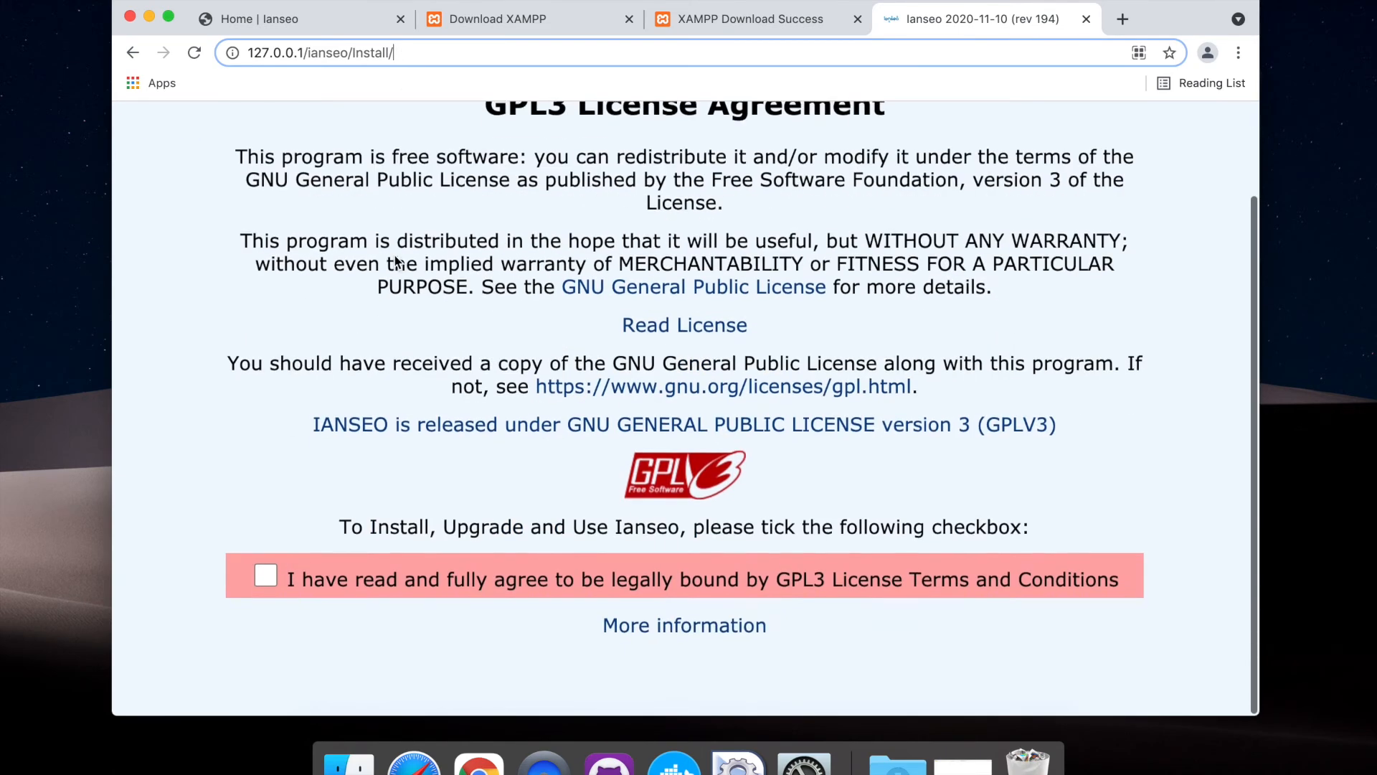
left_click(266, 585)
left_click(738, 633)
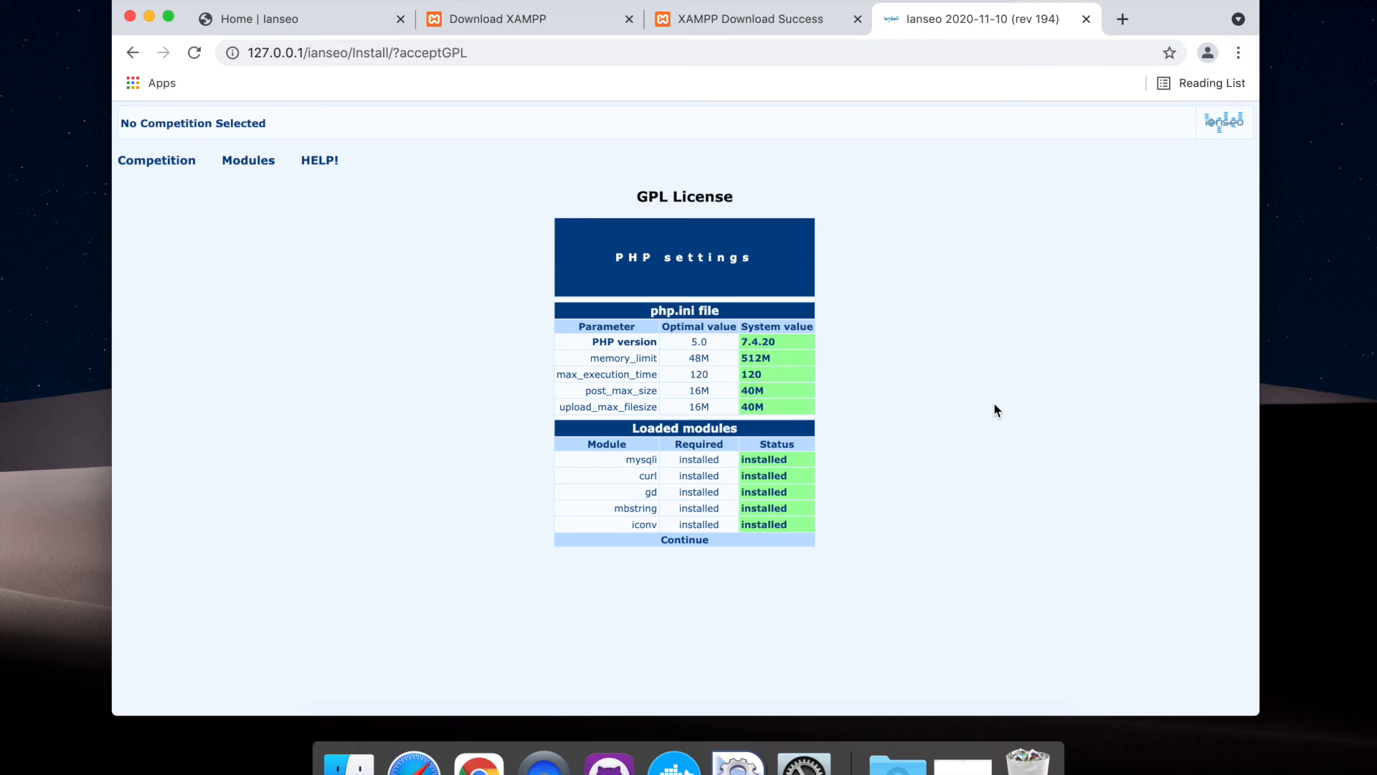
left_click(679, 542)
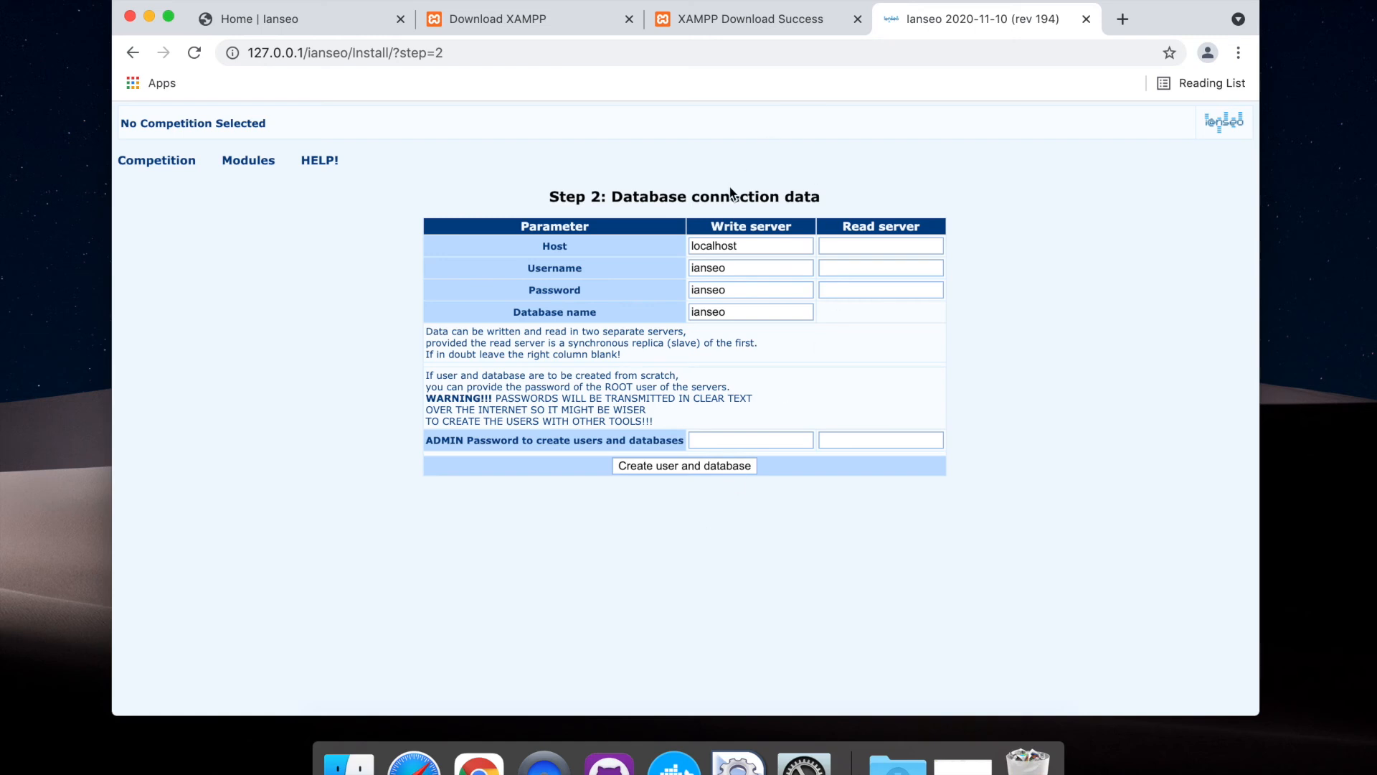
Create the user and database on localhost with the default connection data and no admin password, and go on to Ianseo
double_click(711, 246)
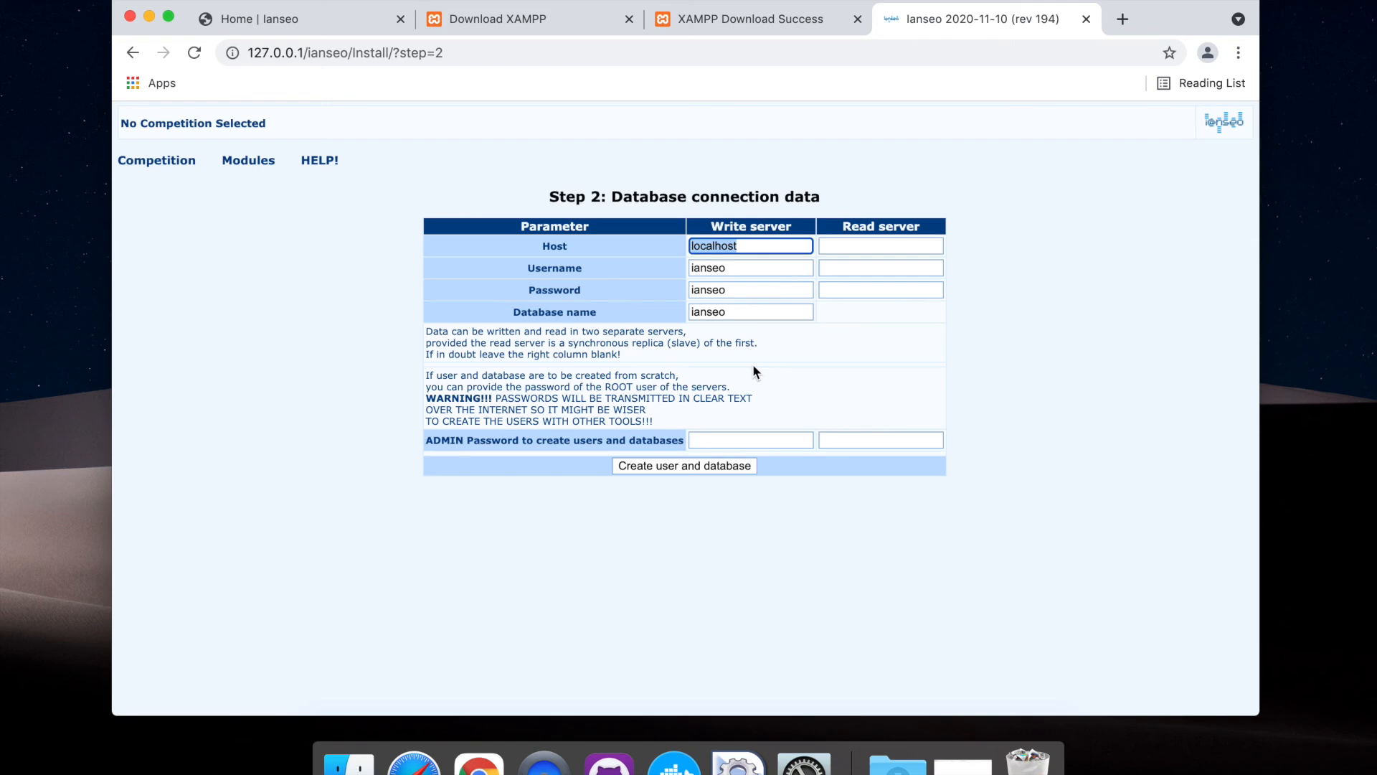
left_click(657, 467)
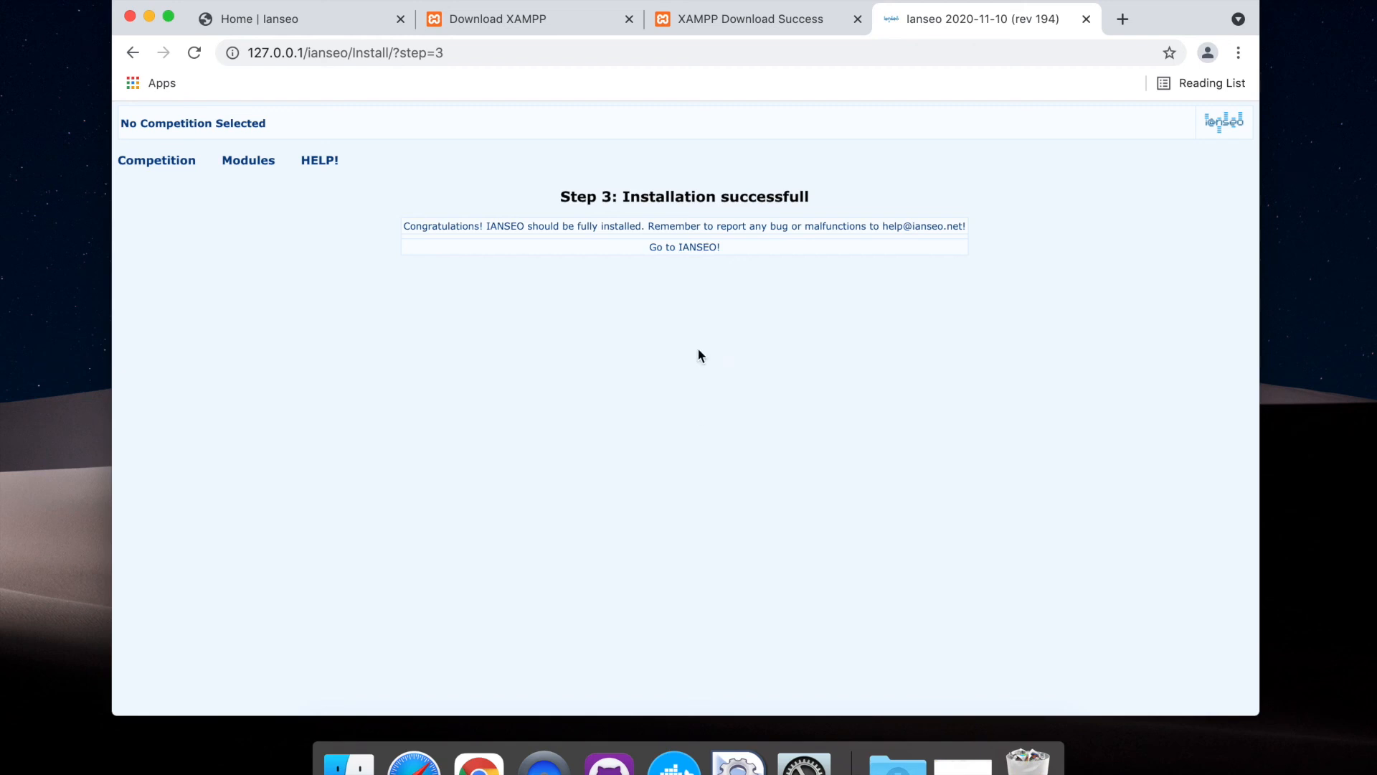
left_click(685, 247)
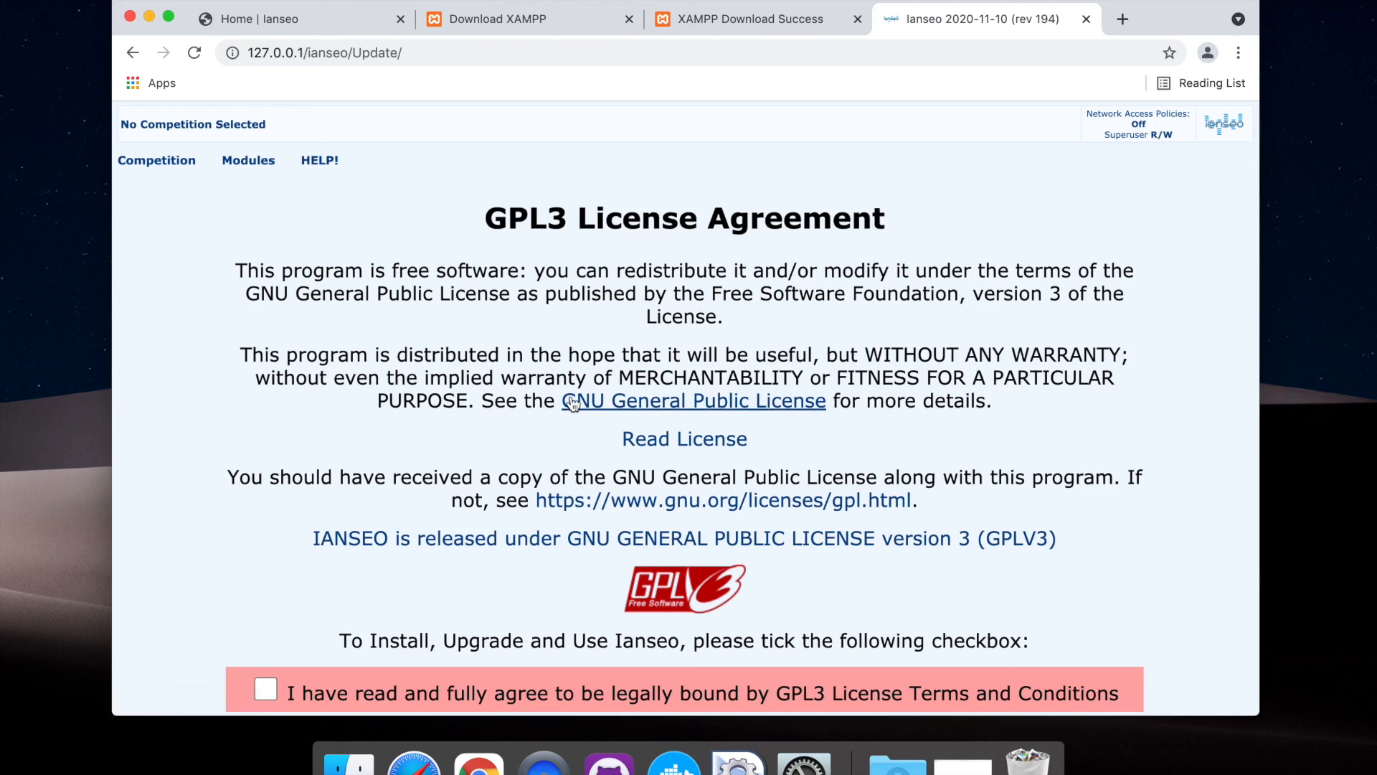
Accept the GPL3 license terms for the update and start the automatic update of the Ianseo installation
scroll(513, 433, "down", 3)
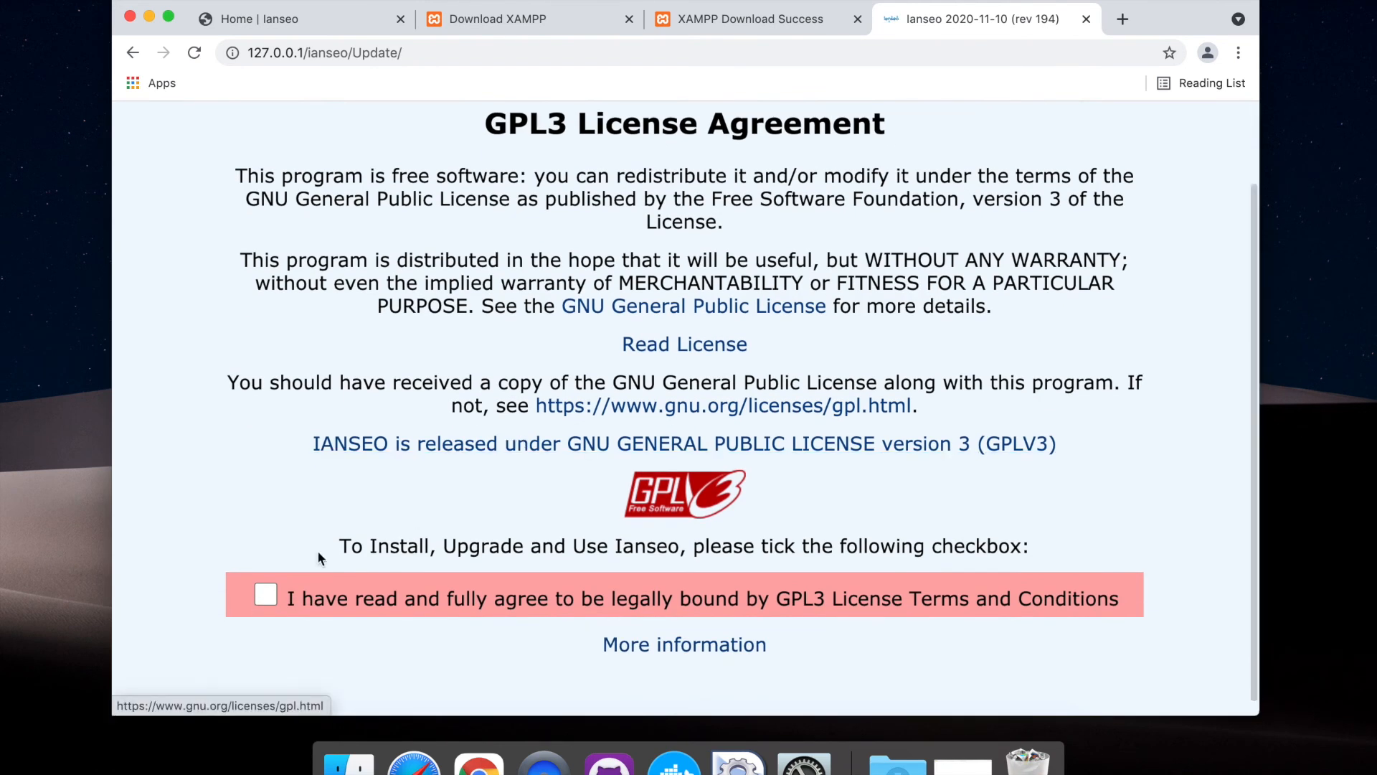
left_click(264, 601)
left_click(694, 653)
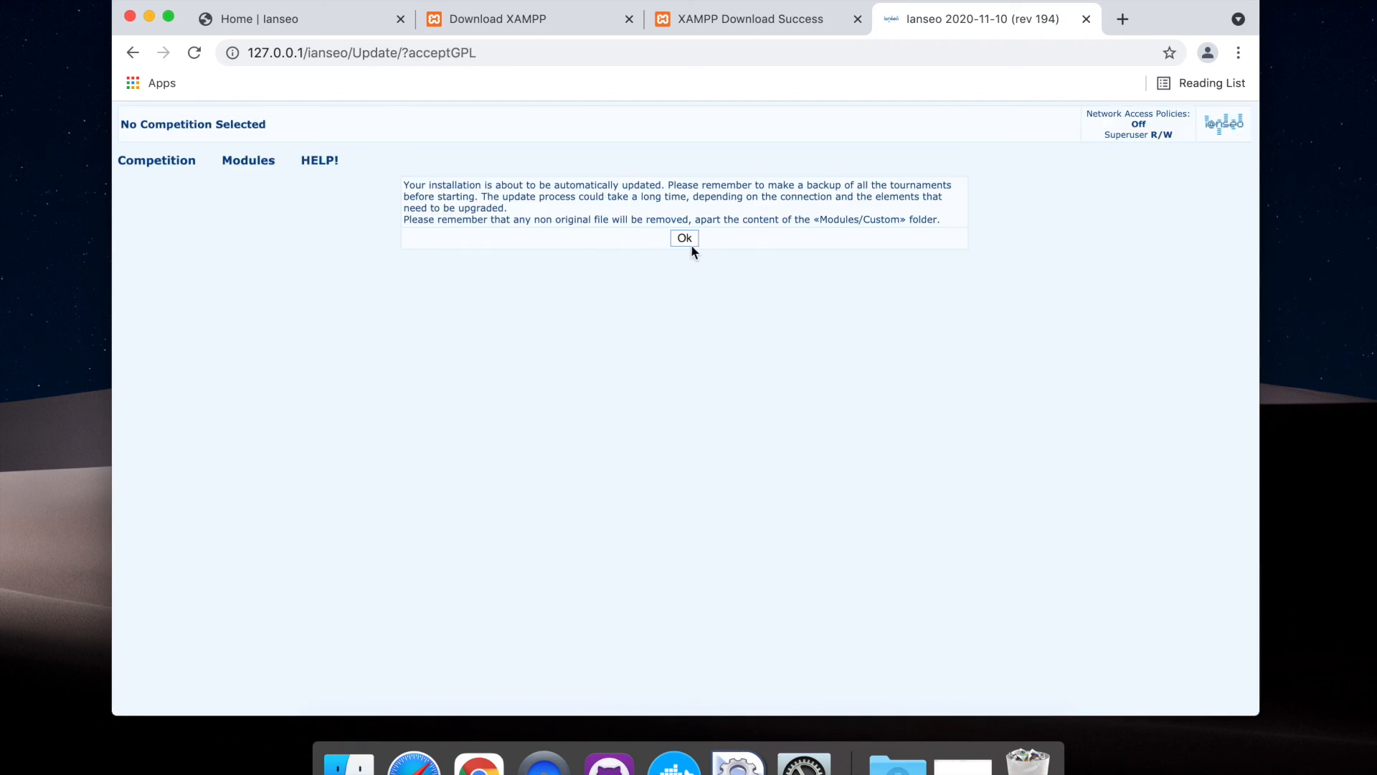
left_click(685, 239)
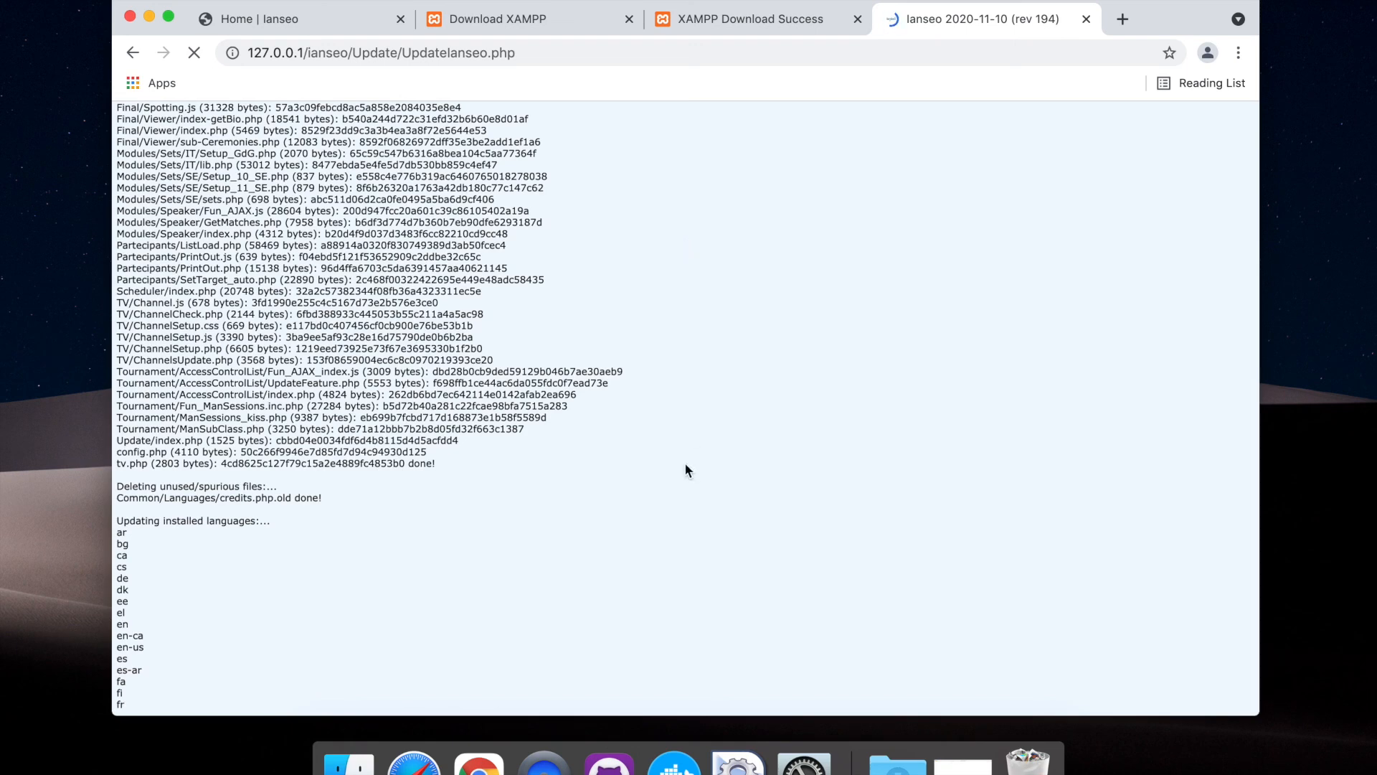
Switch to the XAMPP manager and check the status of its servers, including ProFTPD
left_click(738, 761)
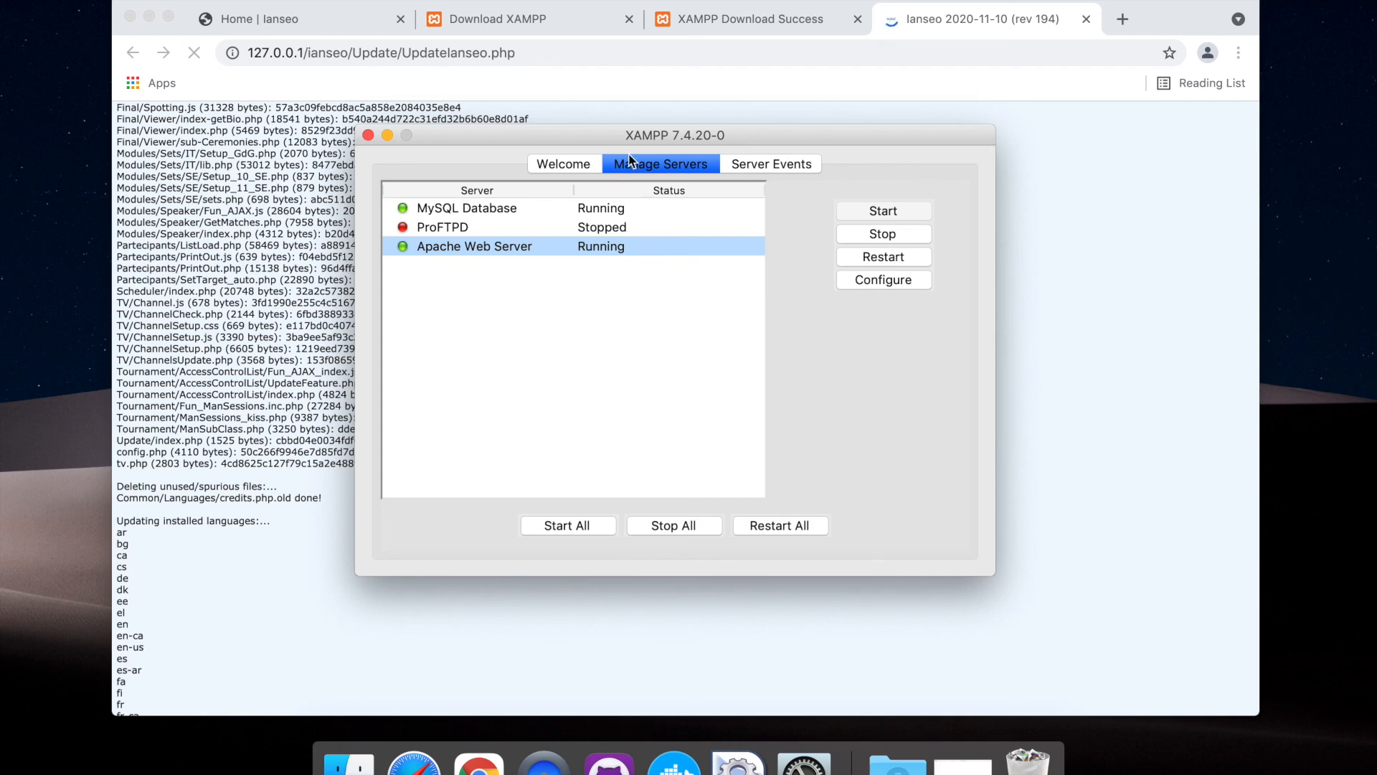
left_click(574, 165)
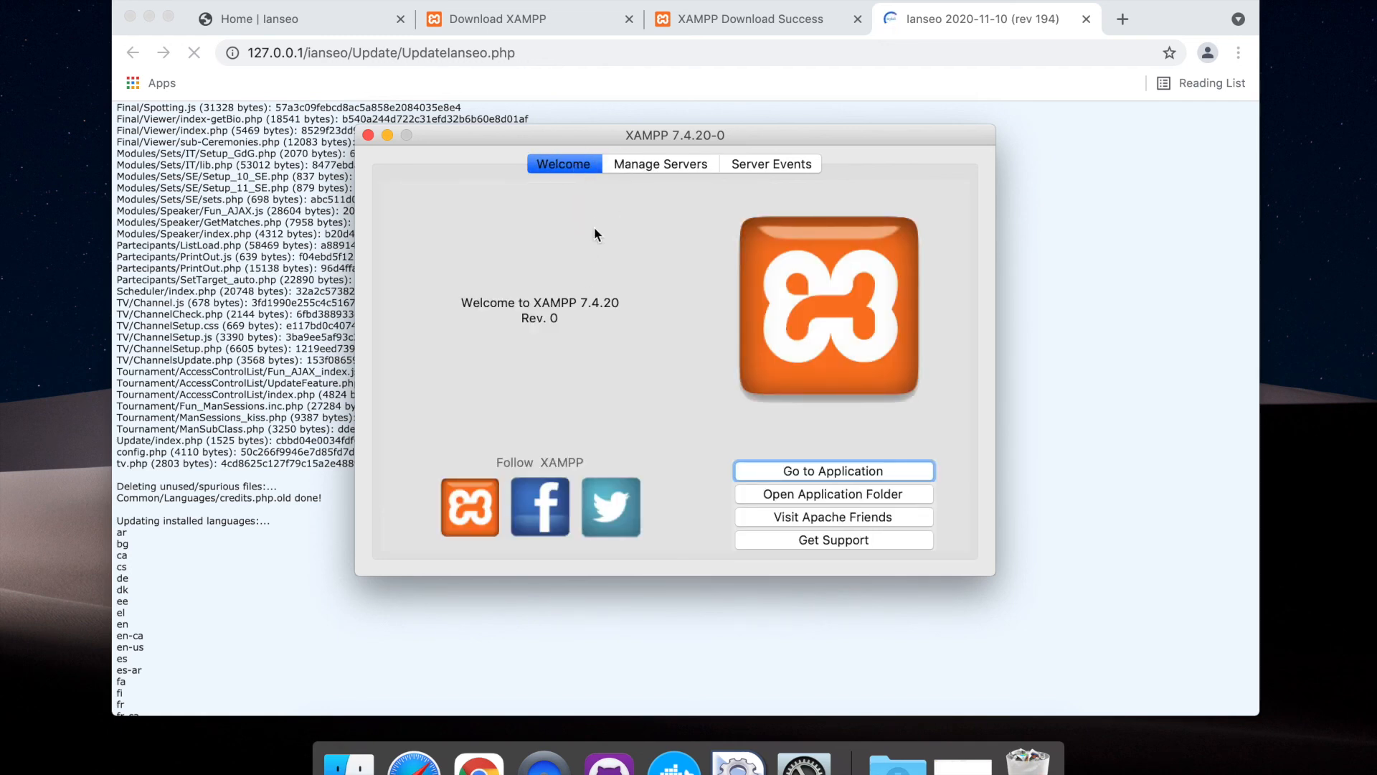
left_click(627, 166)
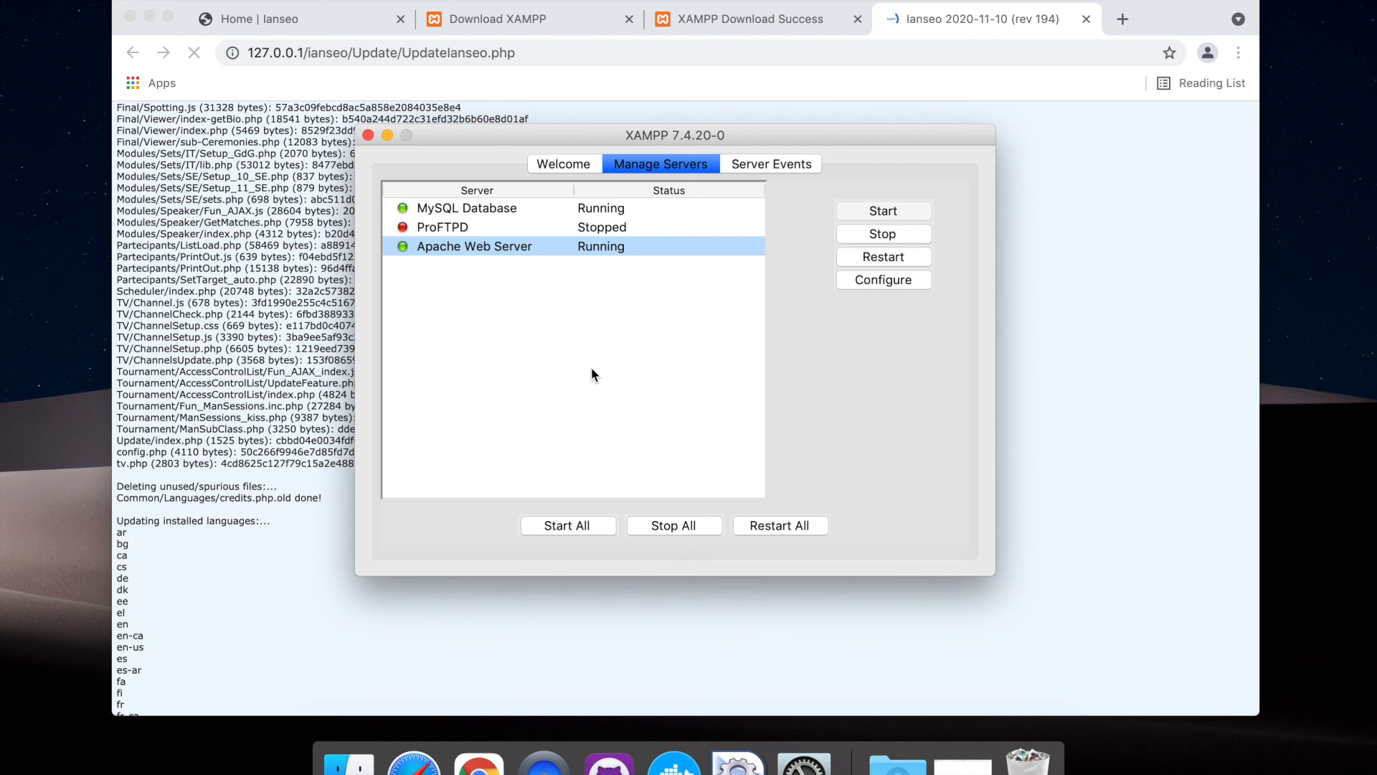
left_click(469, 228)
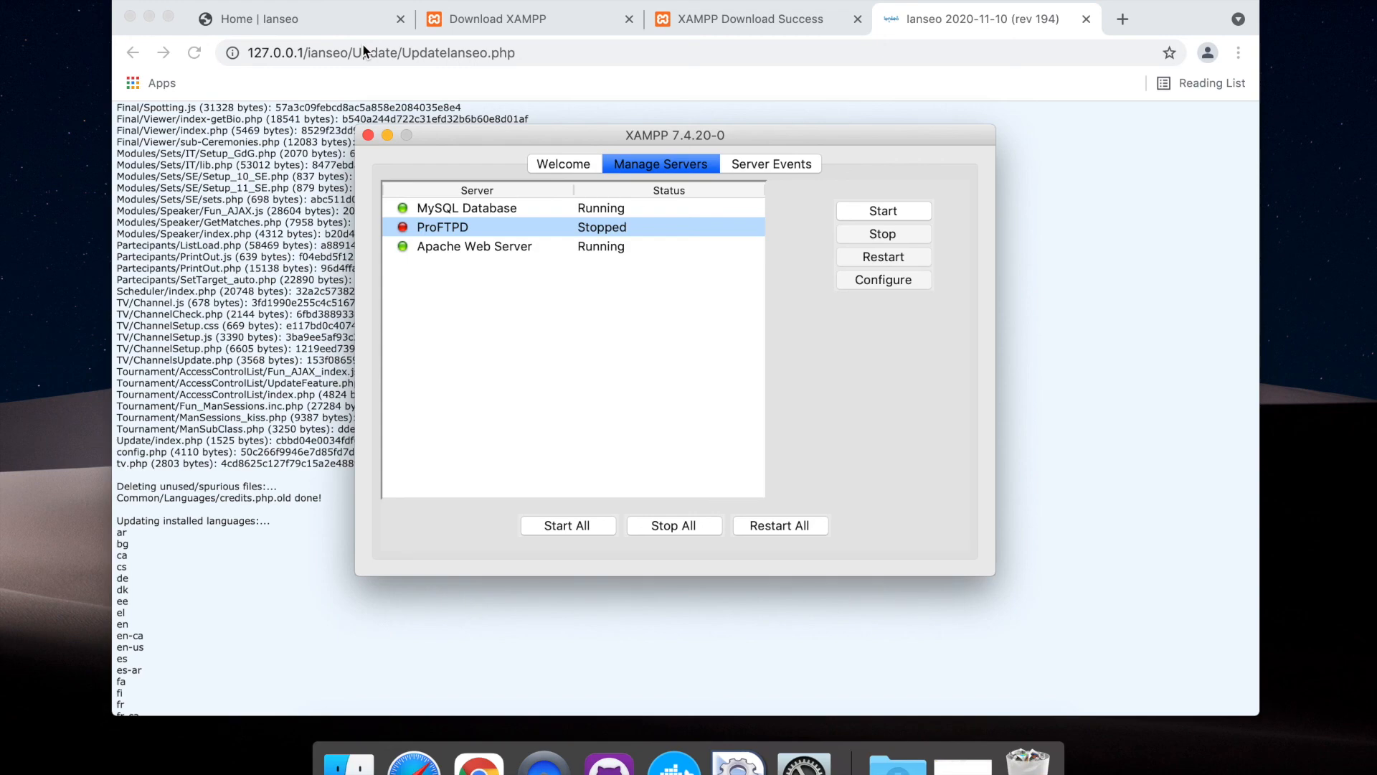
Return to the browser, look through the Ianseo update log and open the competition selection page
left_click(231, 271)
scroll(232, 271, "down", 5)
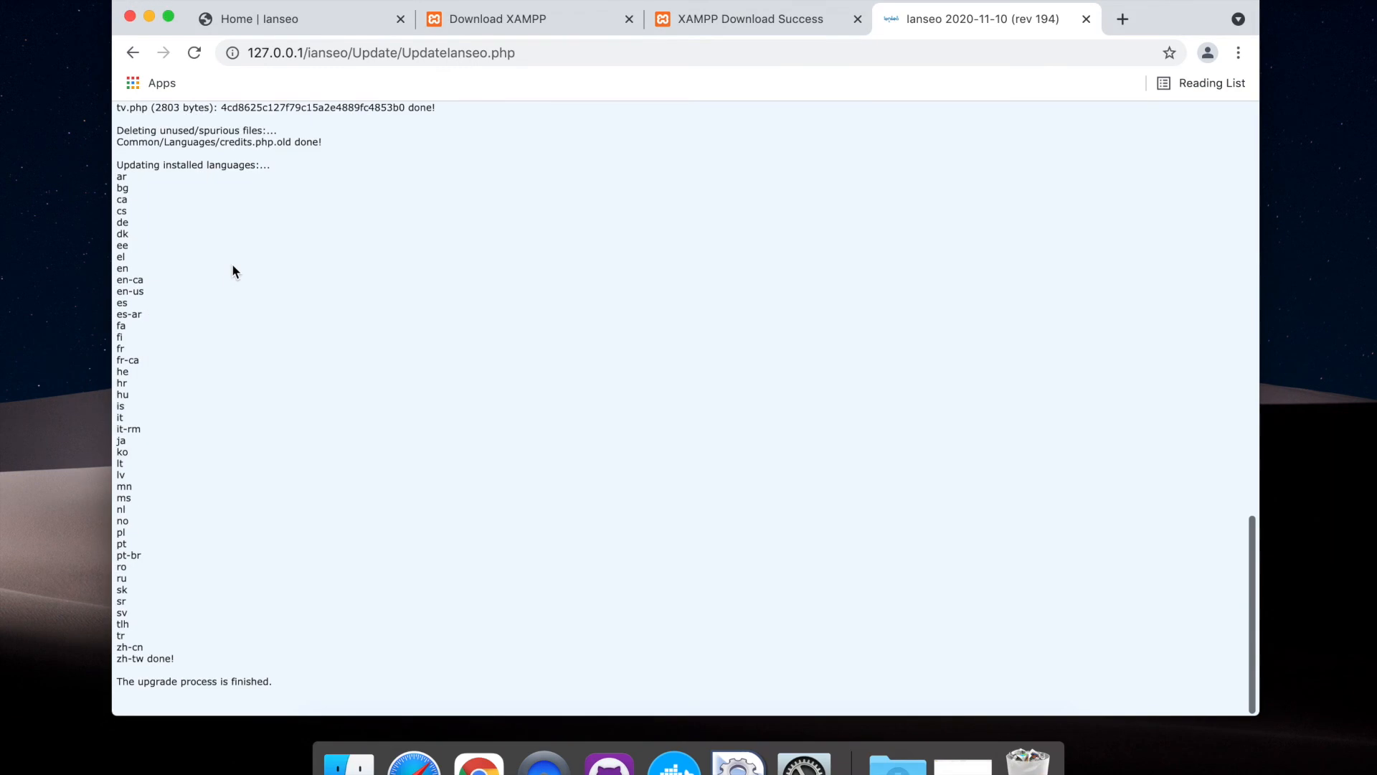
scroll(232, 271, "up", 15)
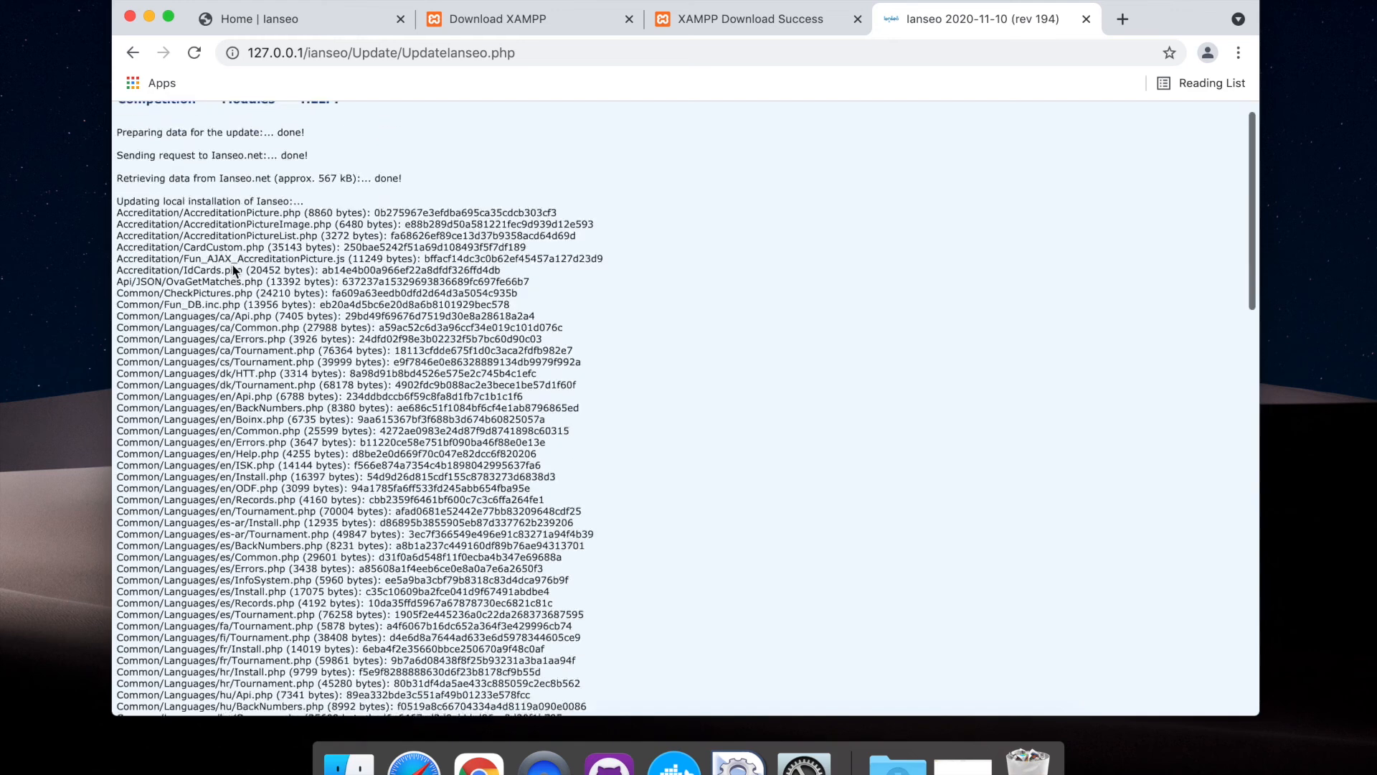
mouse_move(159, 160)
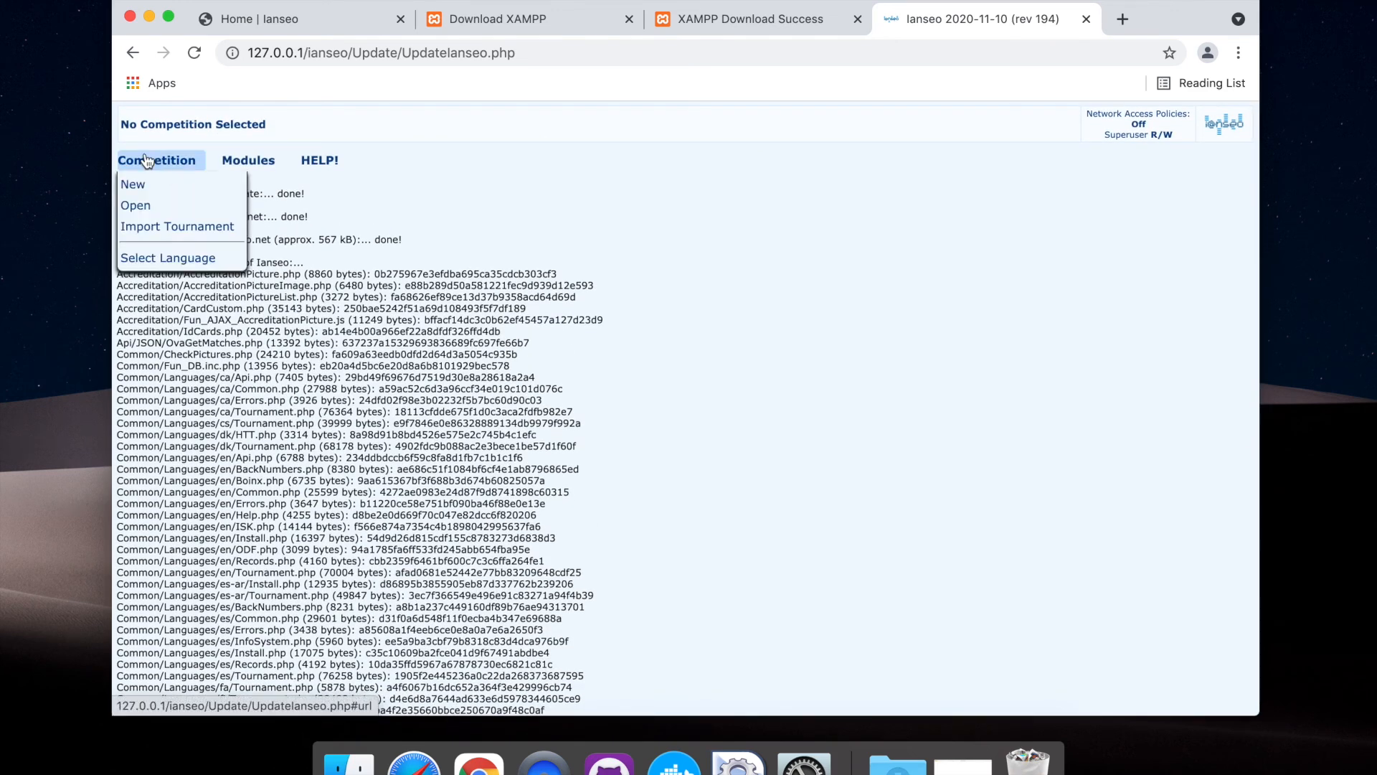
left_click(158, 206)
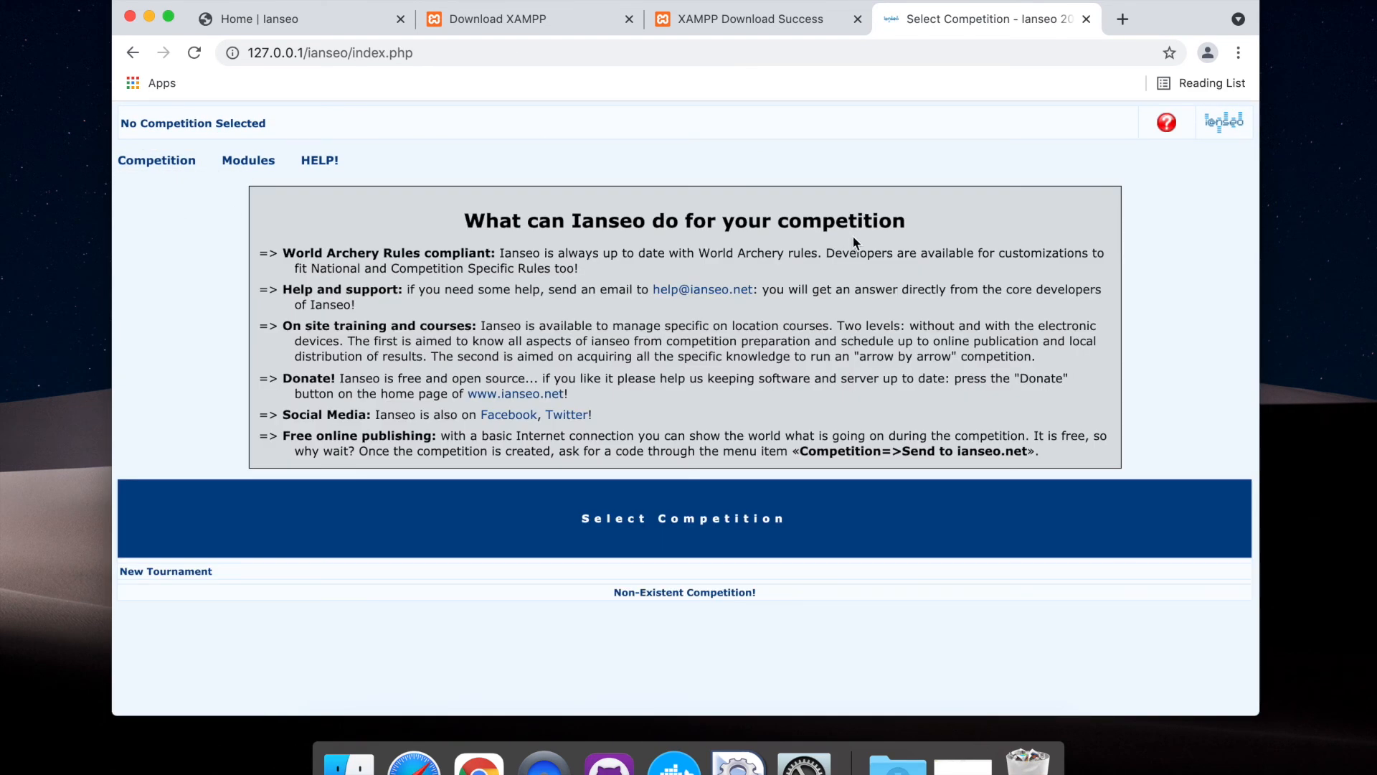